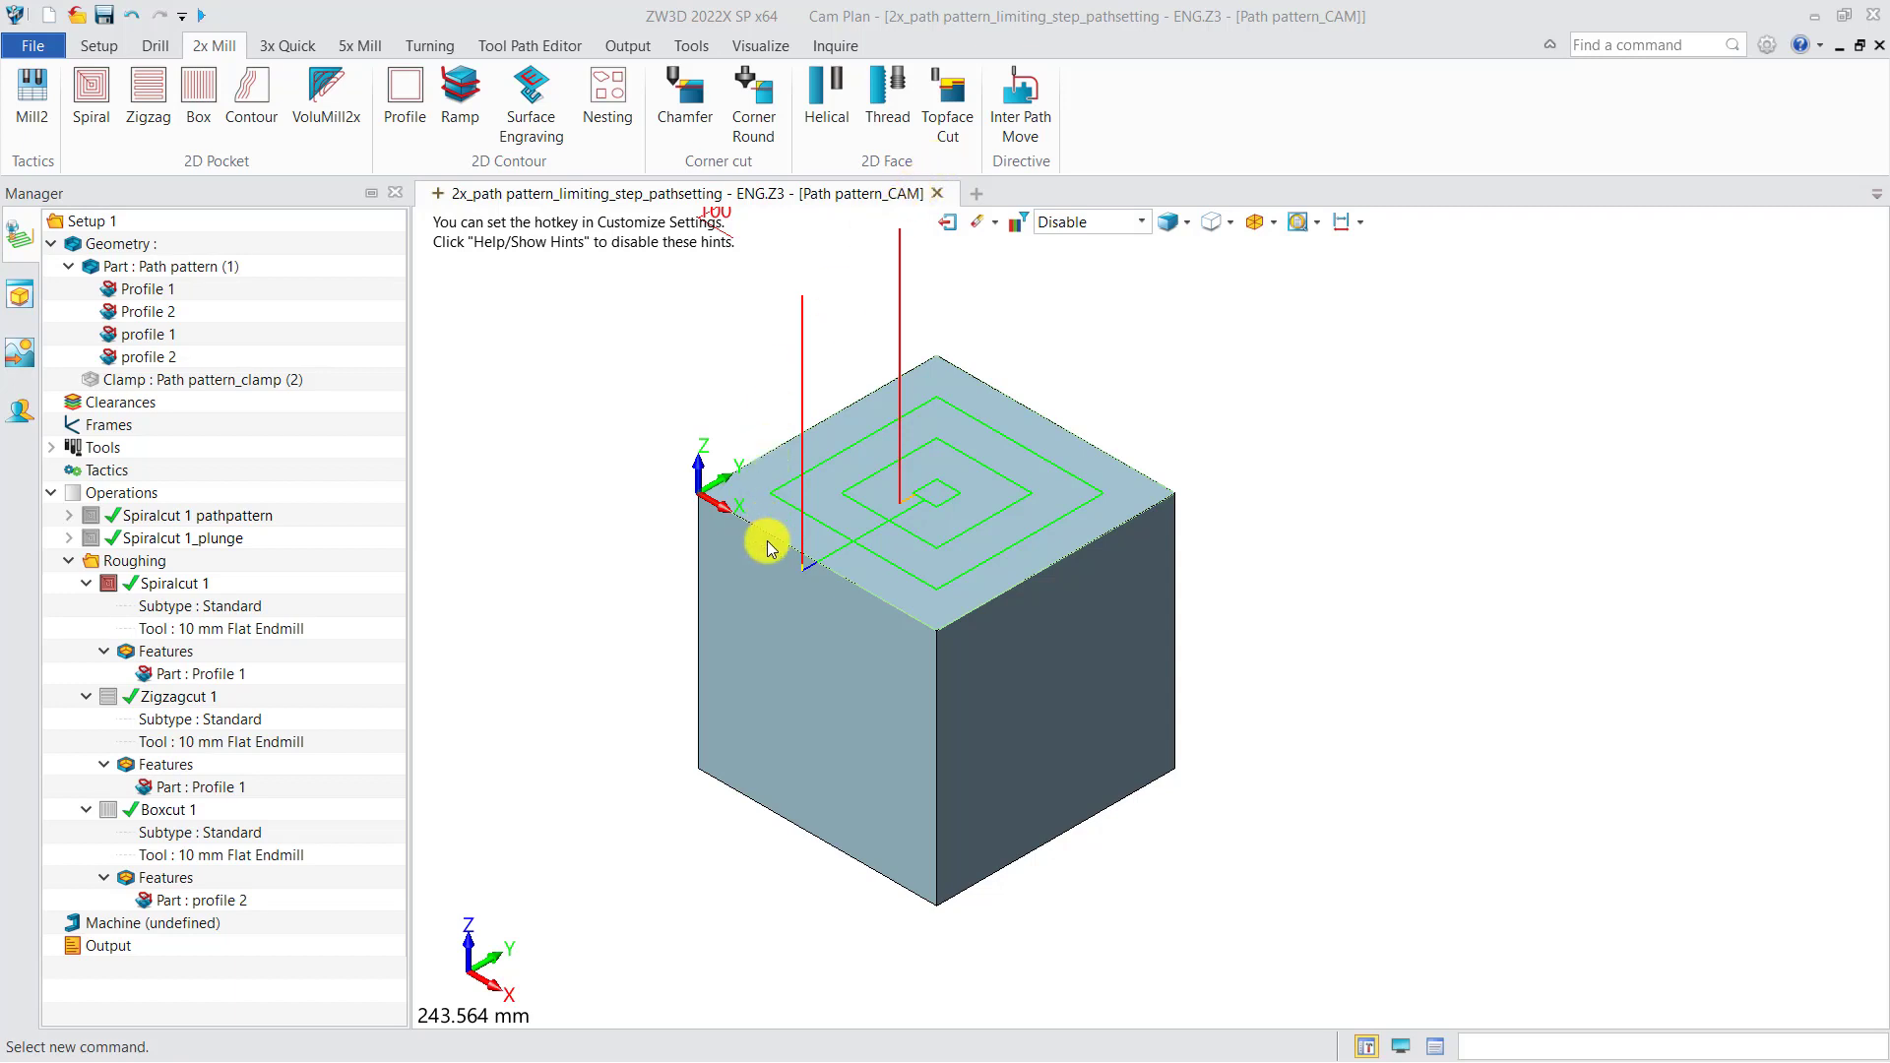
# - Set Spiralcut 1's path pattern to Step Outward and recalculate its toolpath
pyautogui.click(234, 674)
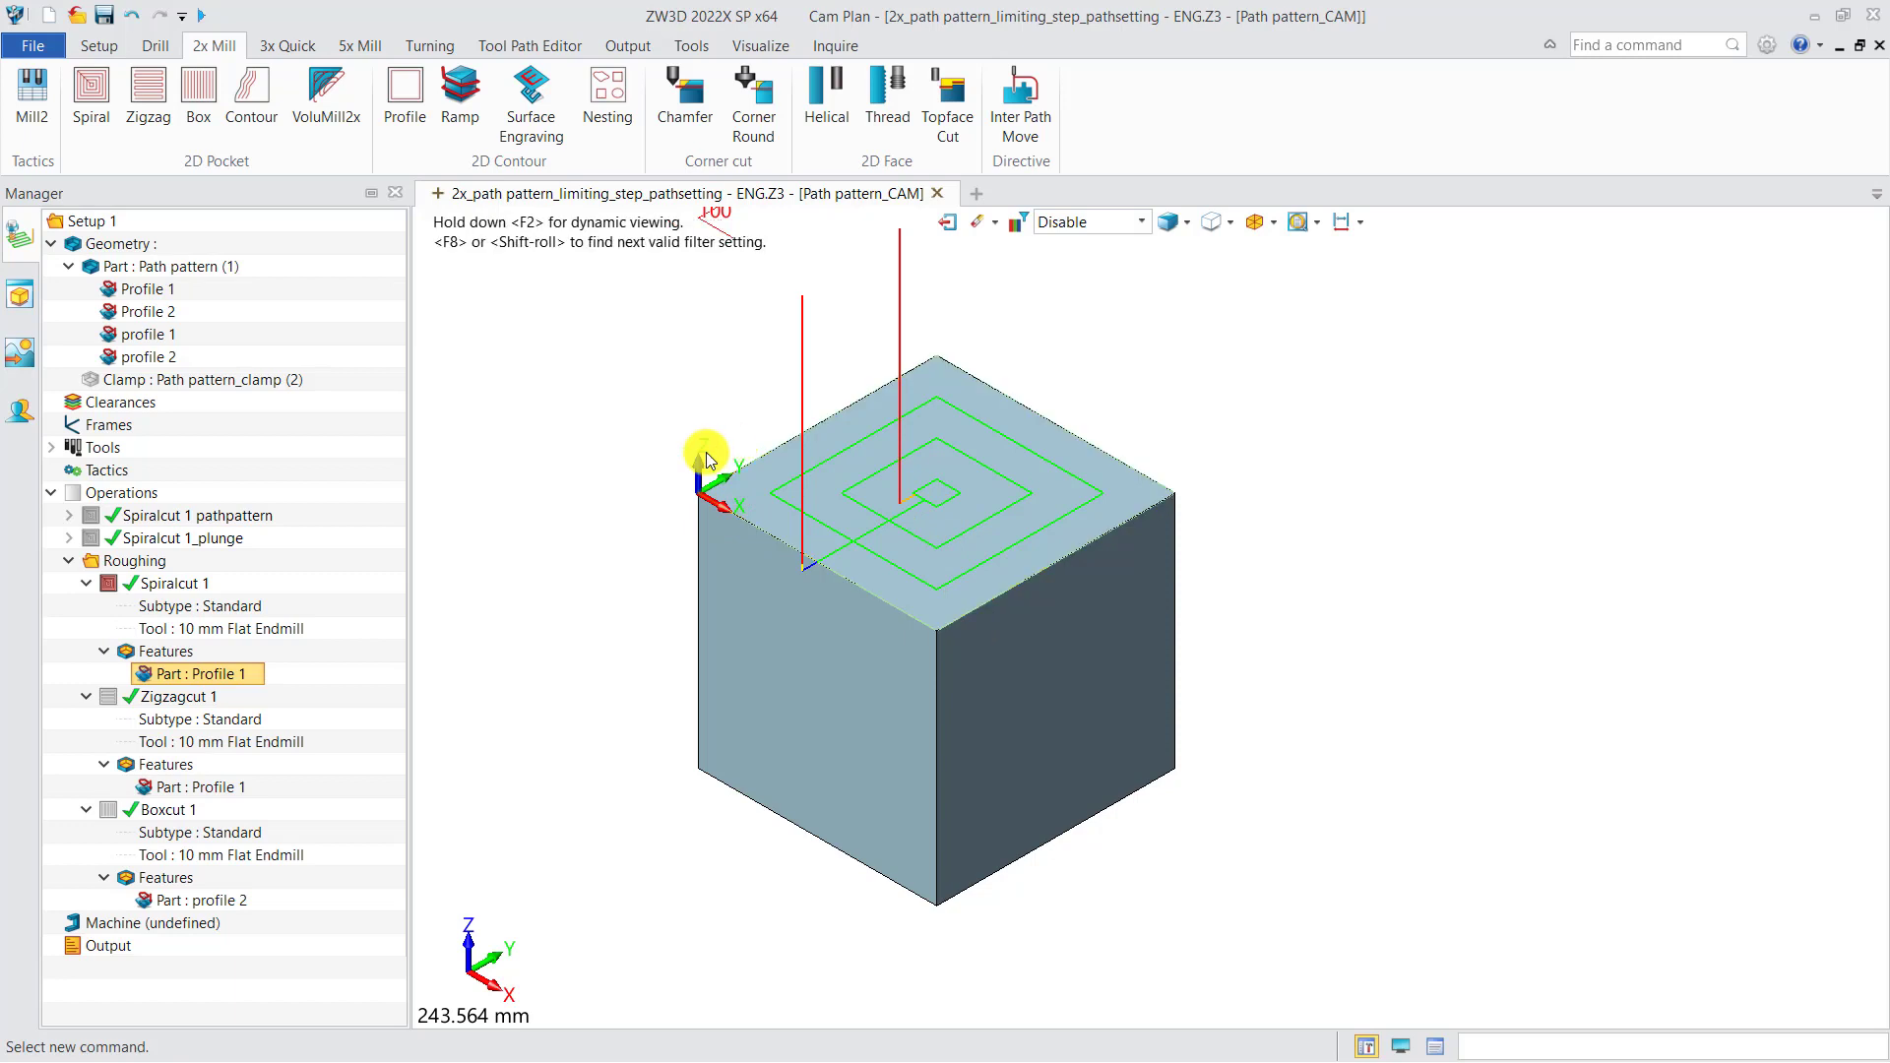
pyautogui.doubleClick(189, 588)
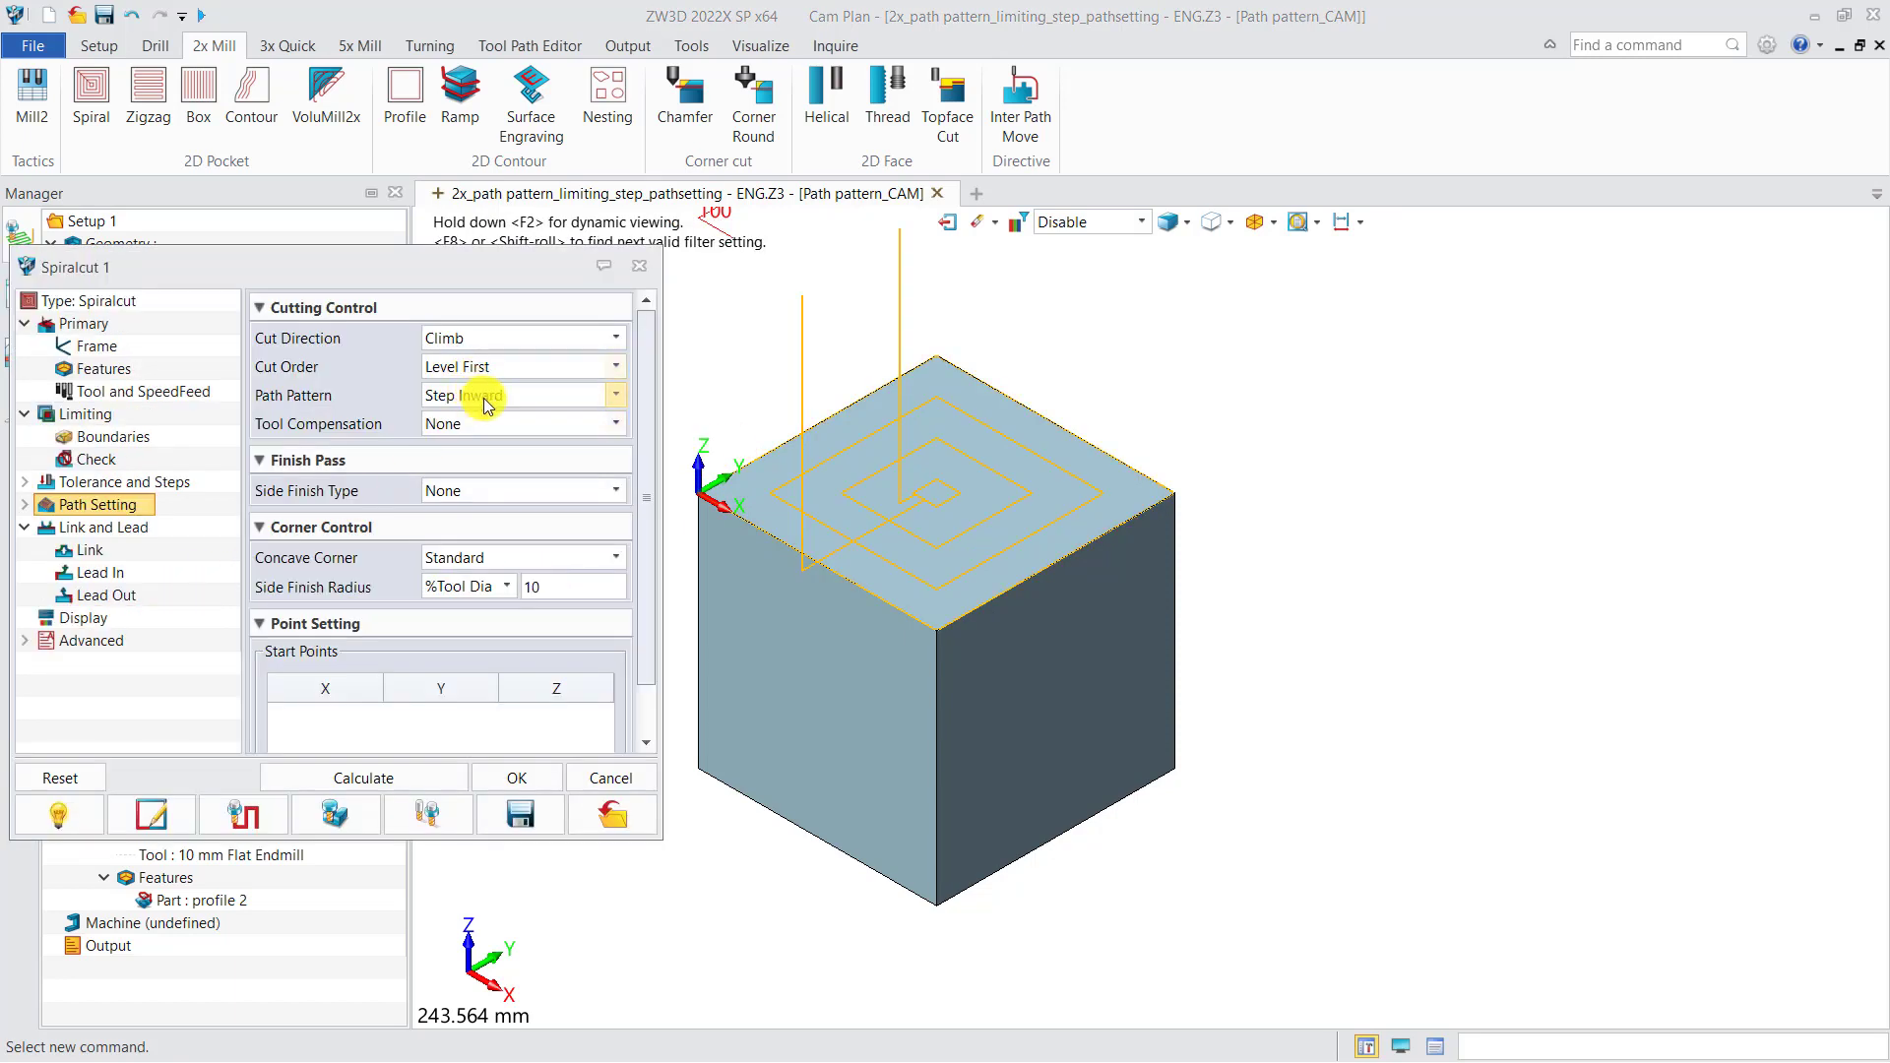
pyautogui.click(487, 404)
pyautogui.click(506, 426)
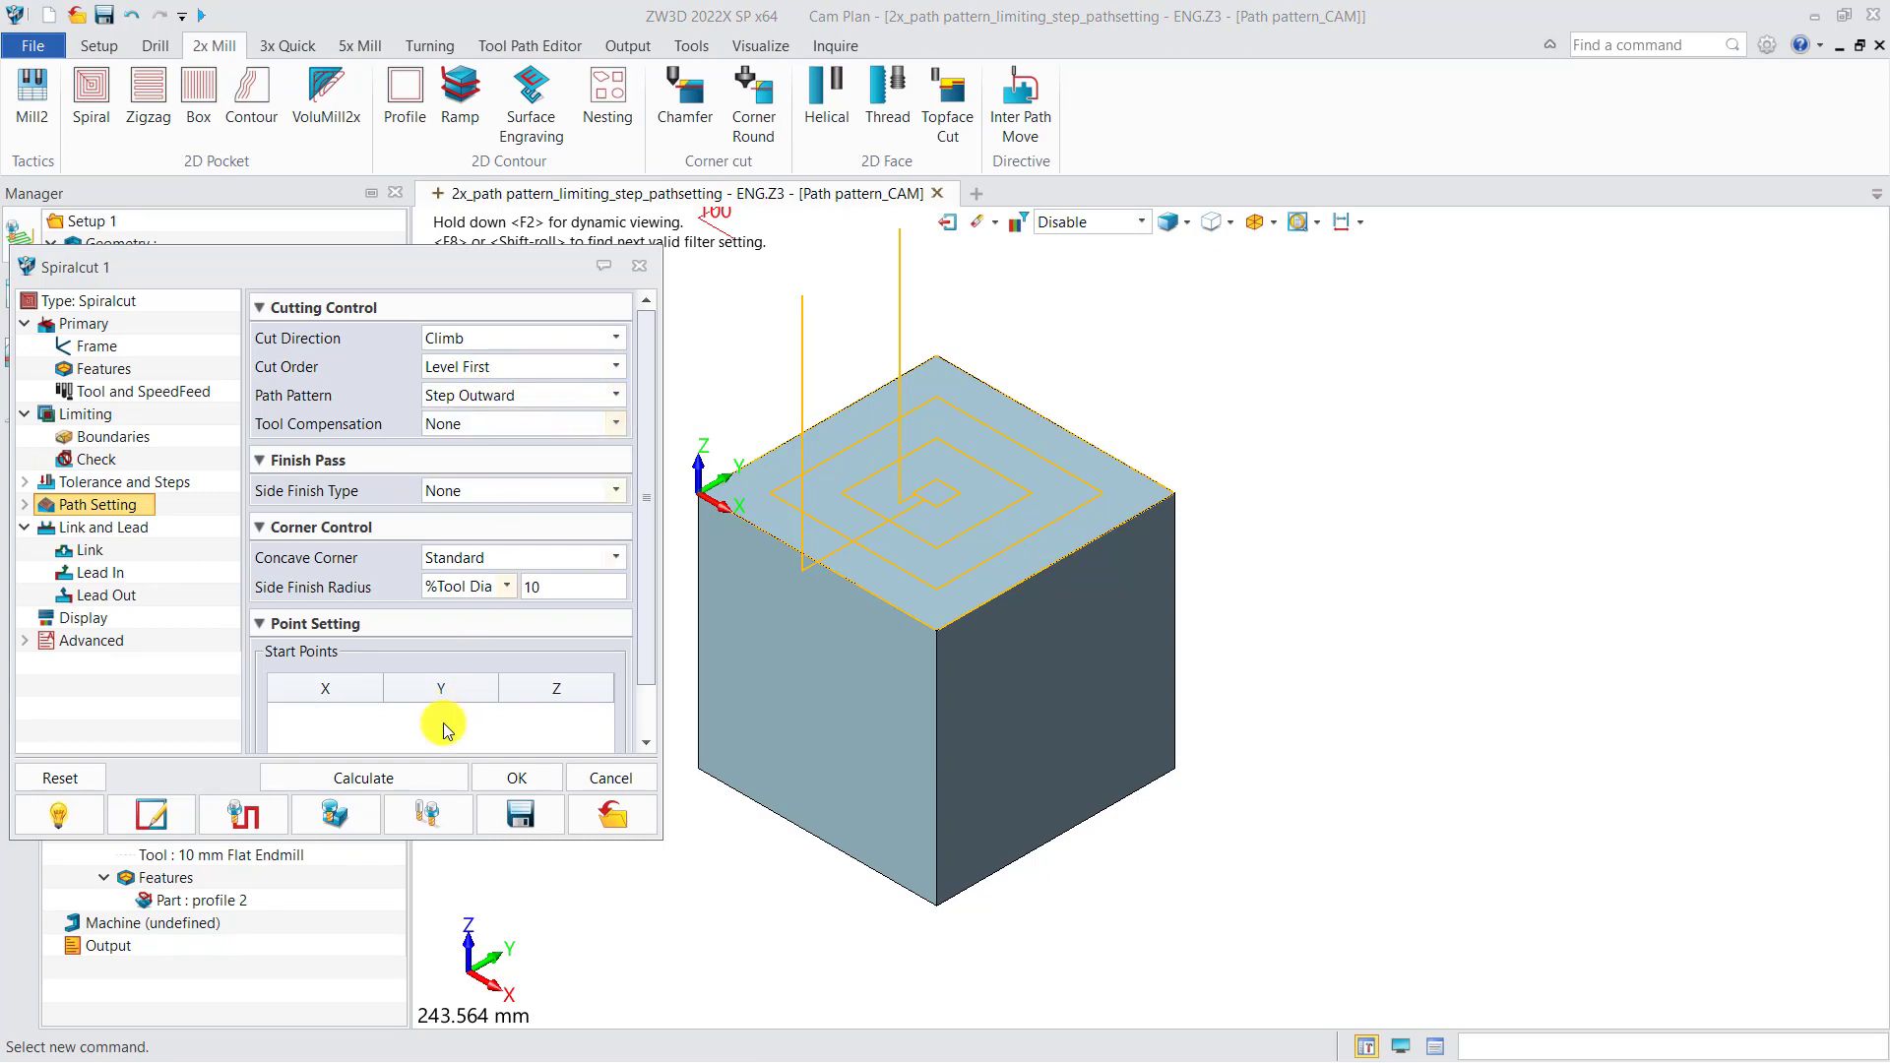
pyautogui.click(408, 788)
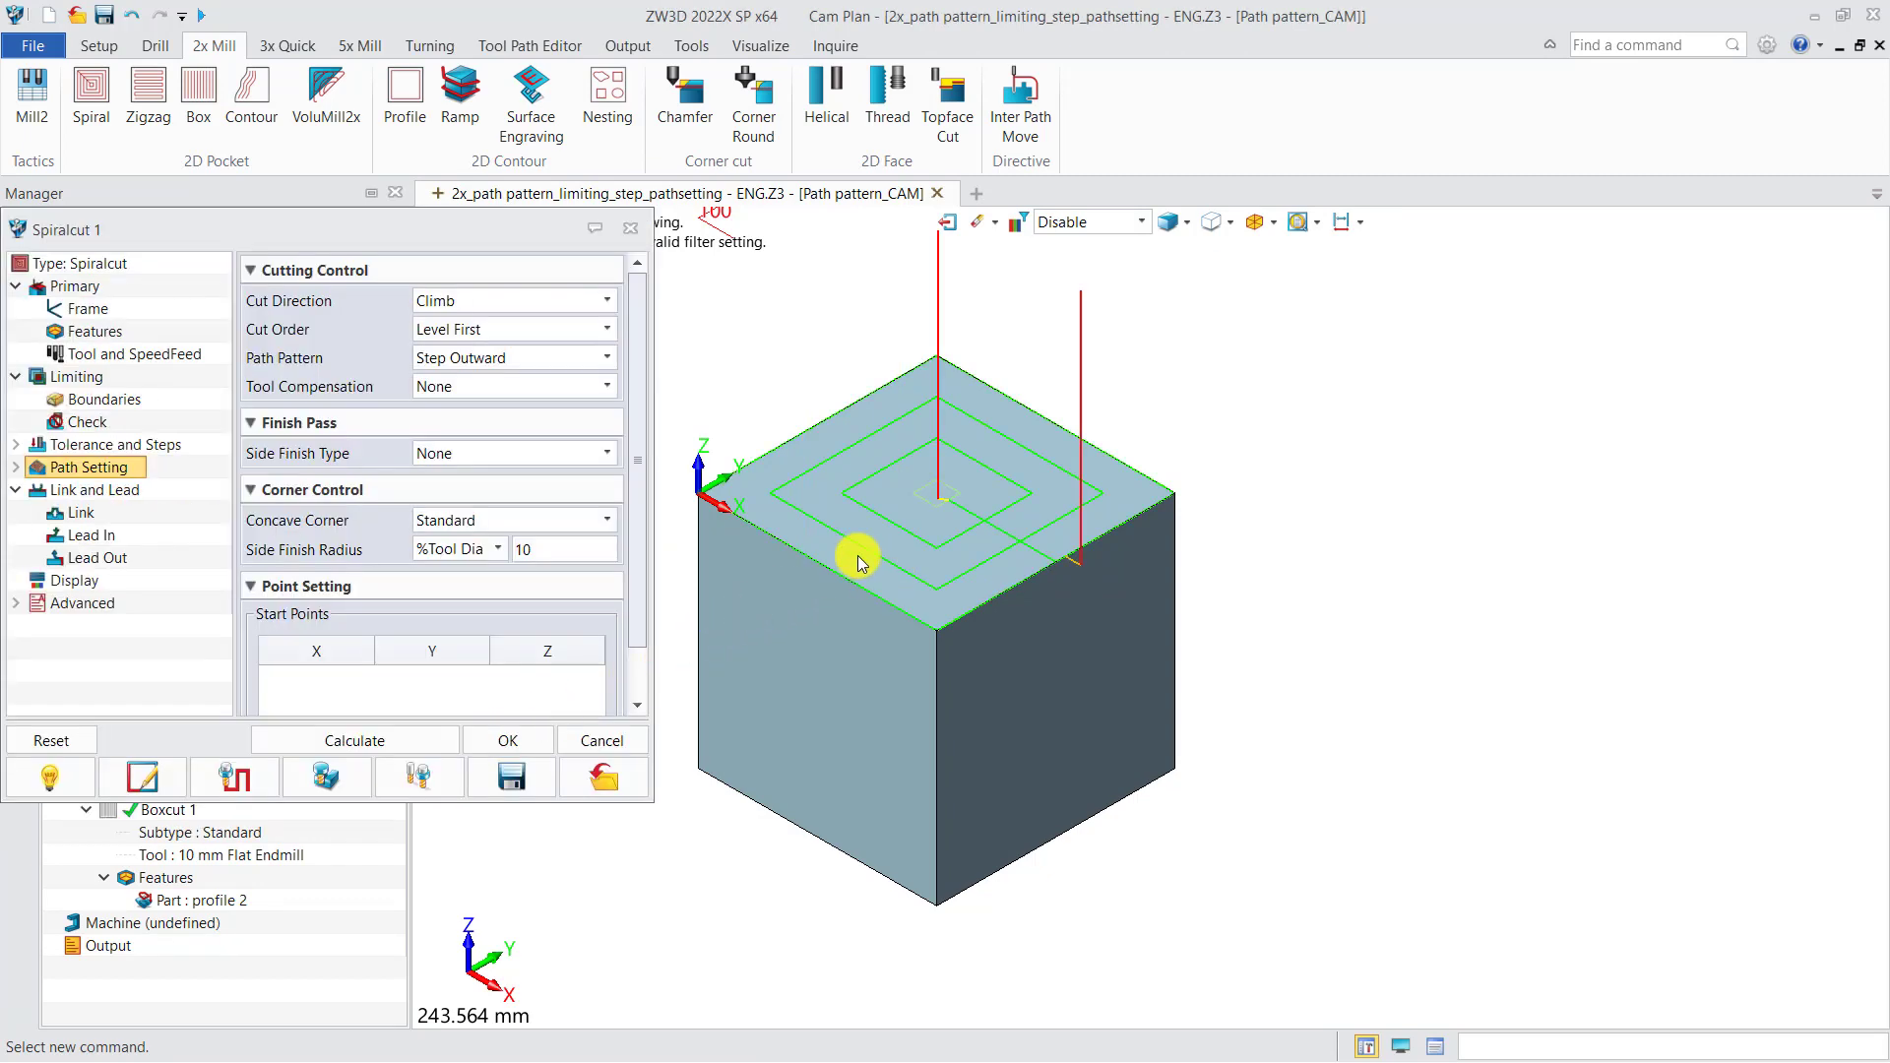
pyautogui.click(630, 227)
# - Switch the displayed toolpath from Spiralcut 1 to Zigzagcut 1 and on to Boxcut 1
pyautogui.click(133, 584)
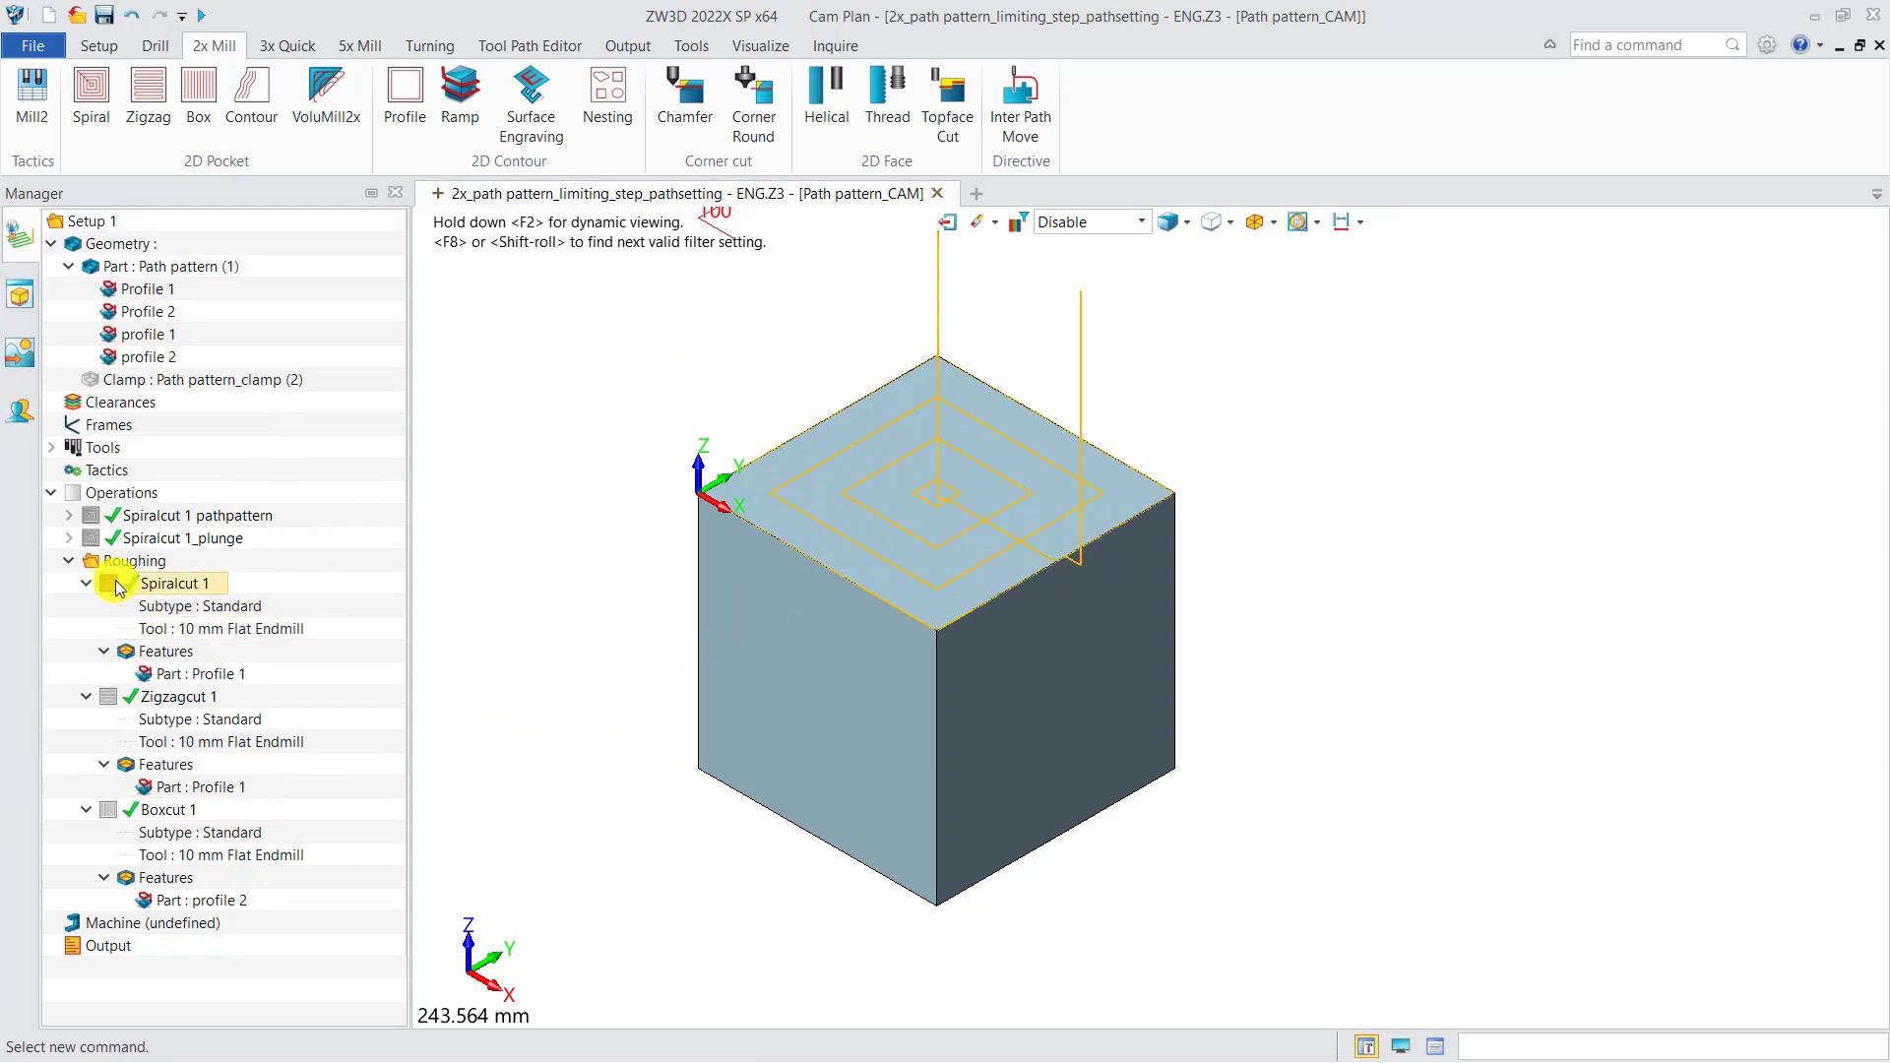
pyautogui.click(123, 696)
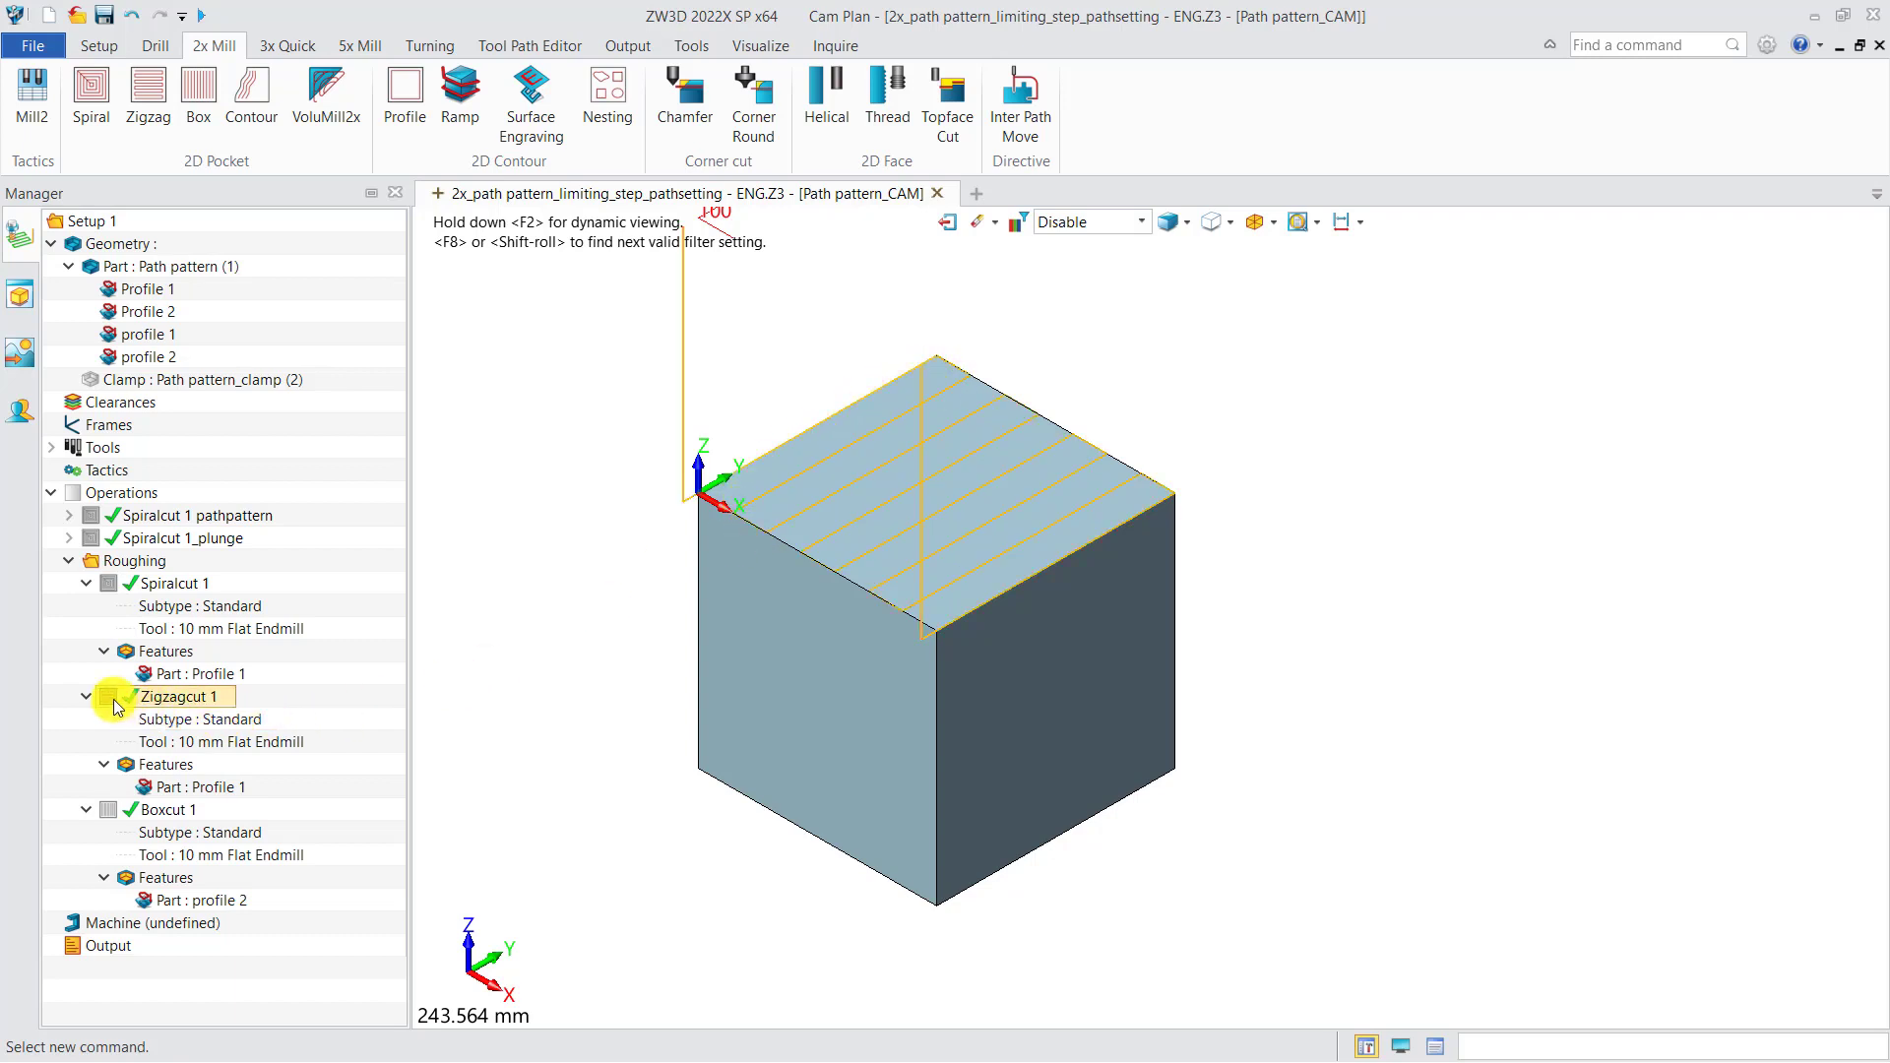
pyautogui.click(116, 807)
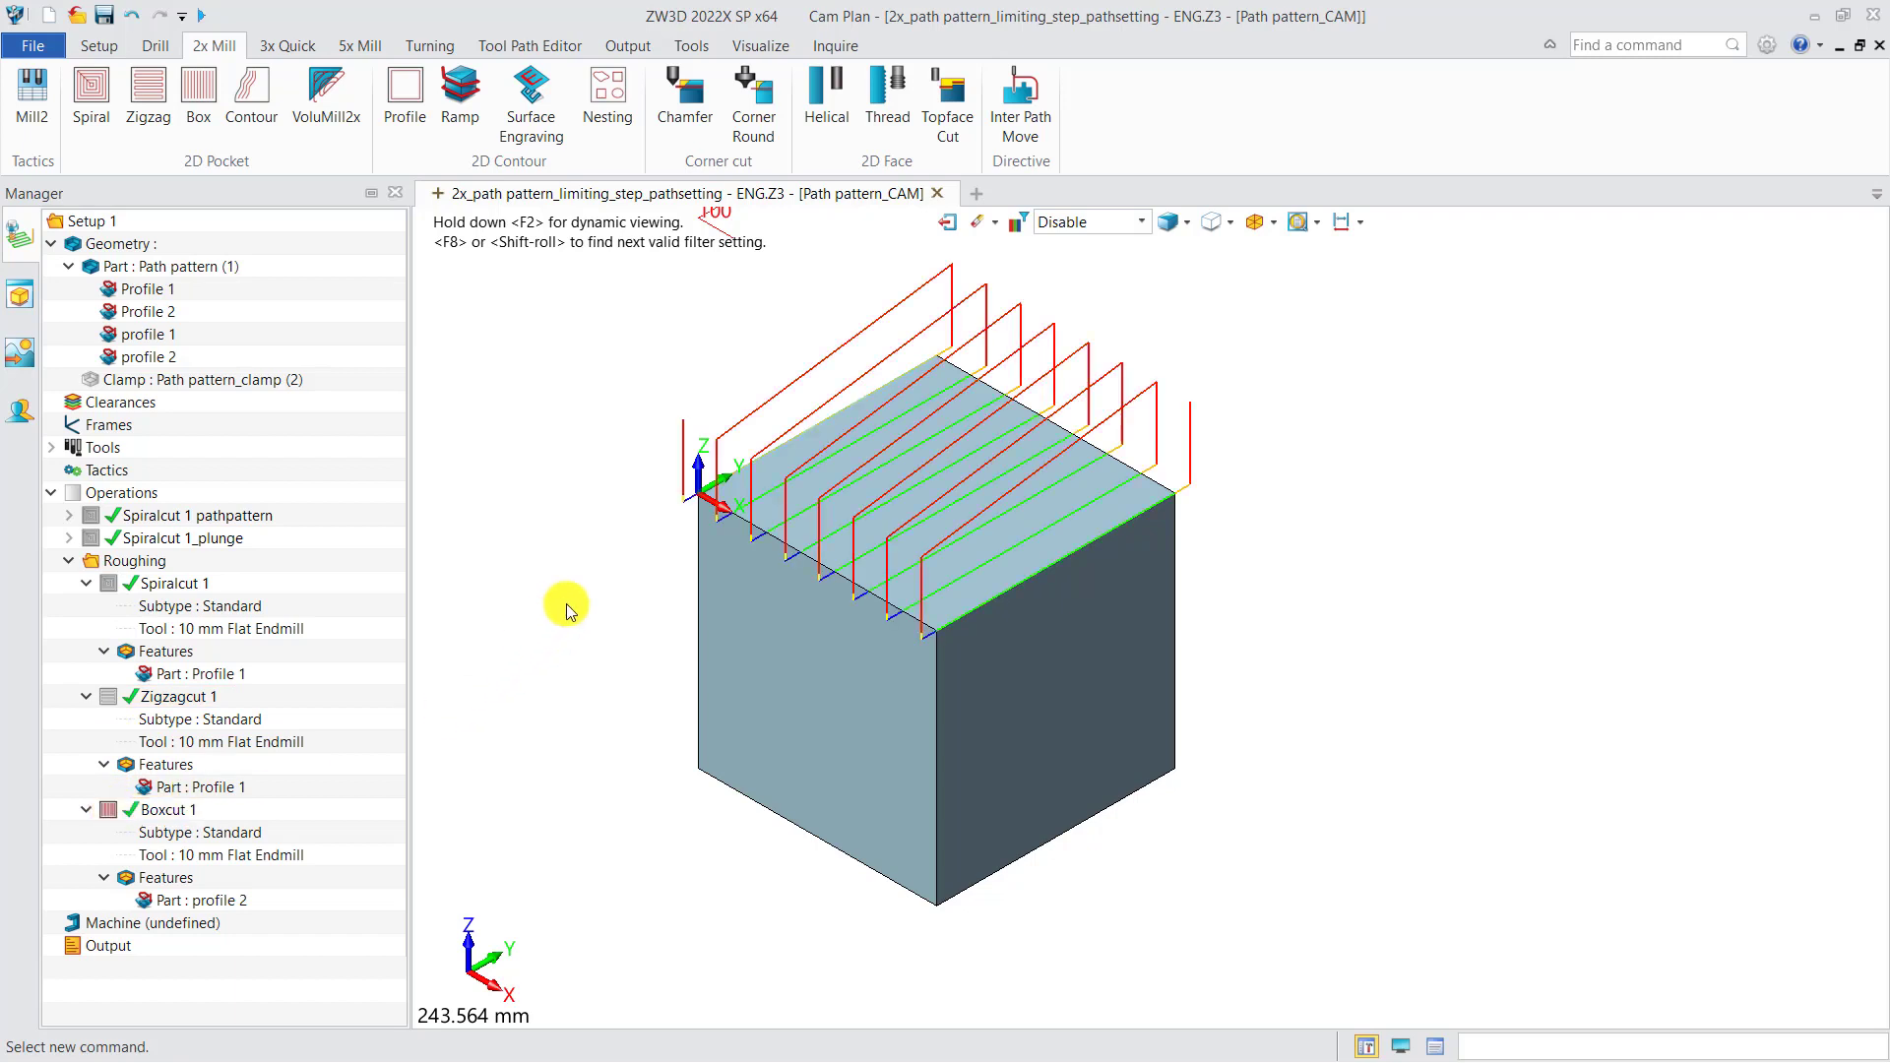
# - Open the toolpath verification for Boxcut 1 and play the tool motion forward
pyautogui.moveTo(728, 635); pyautogui.dragTo(725, 683, button='middle')
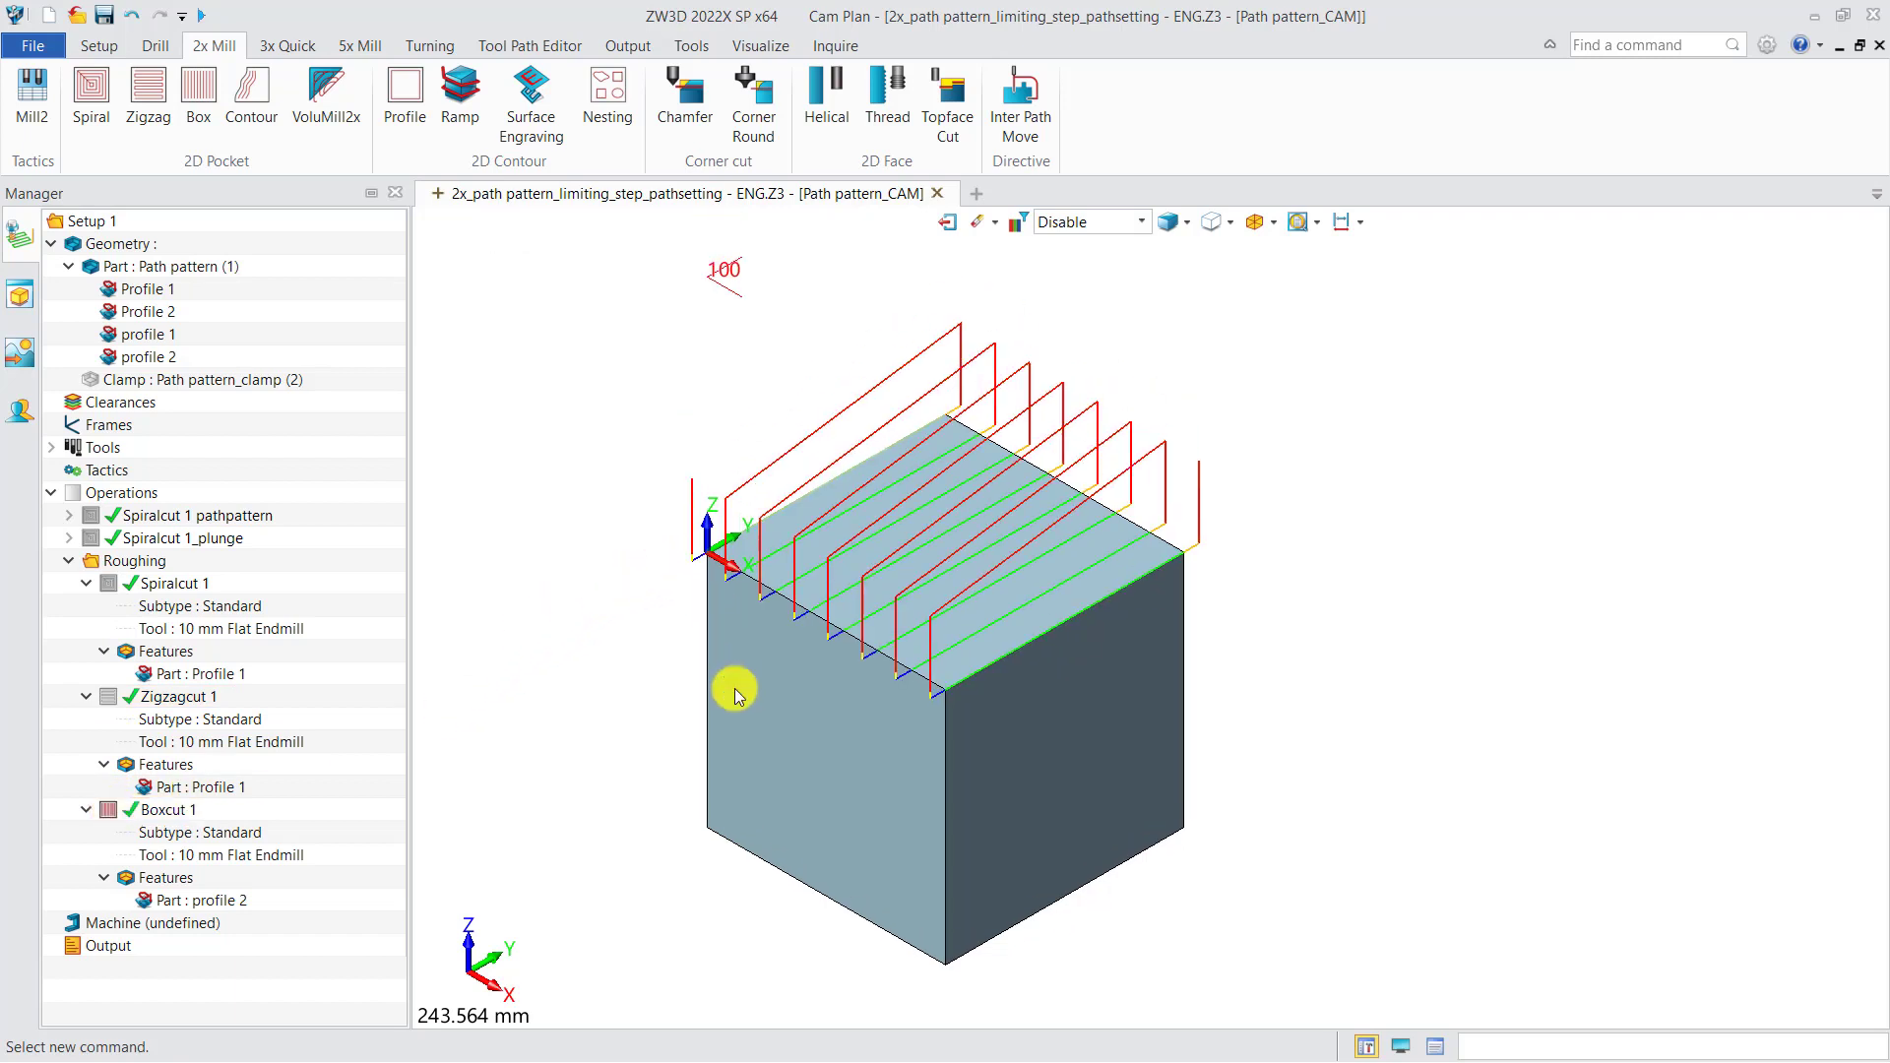
pyautogui.rightClick(192, 813)
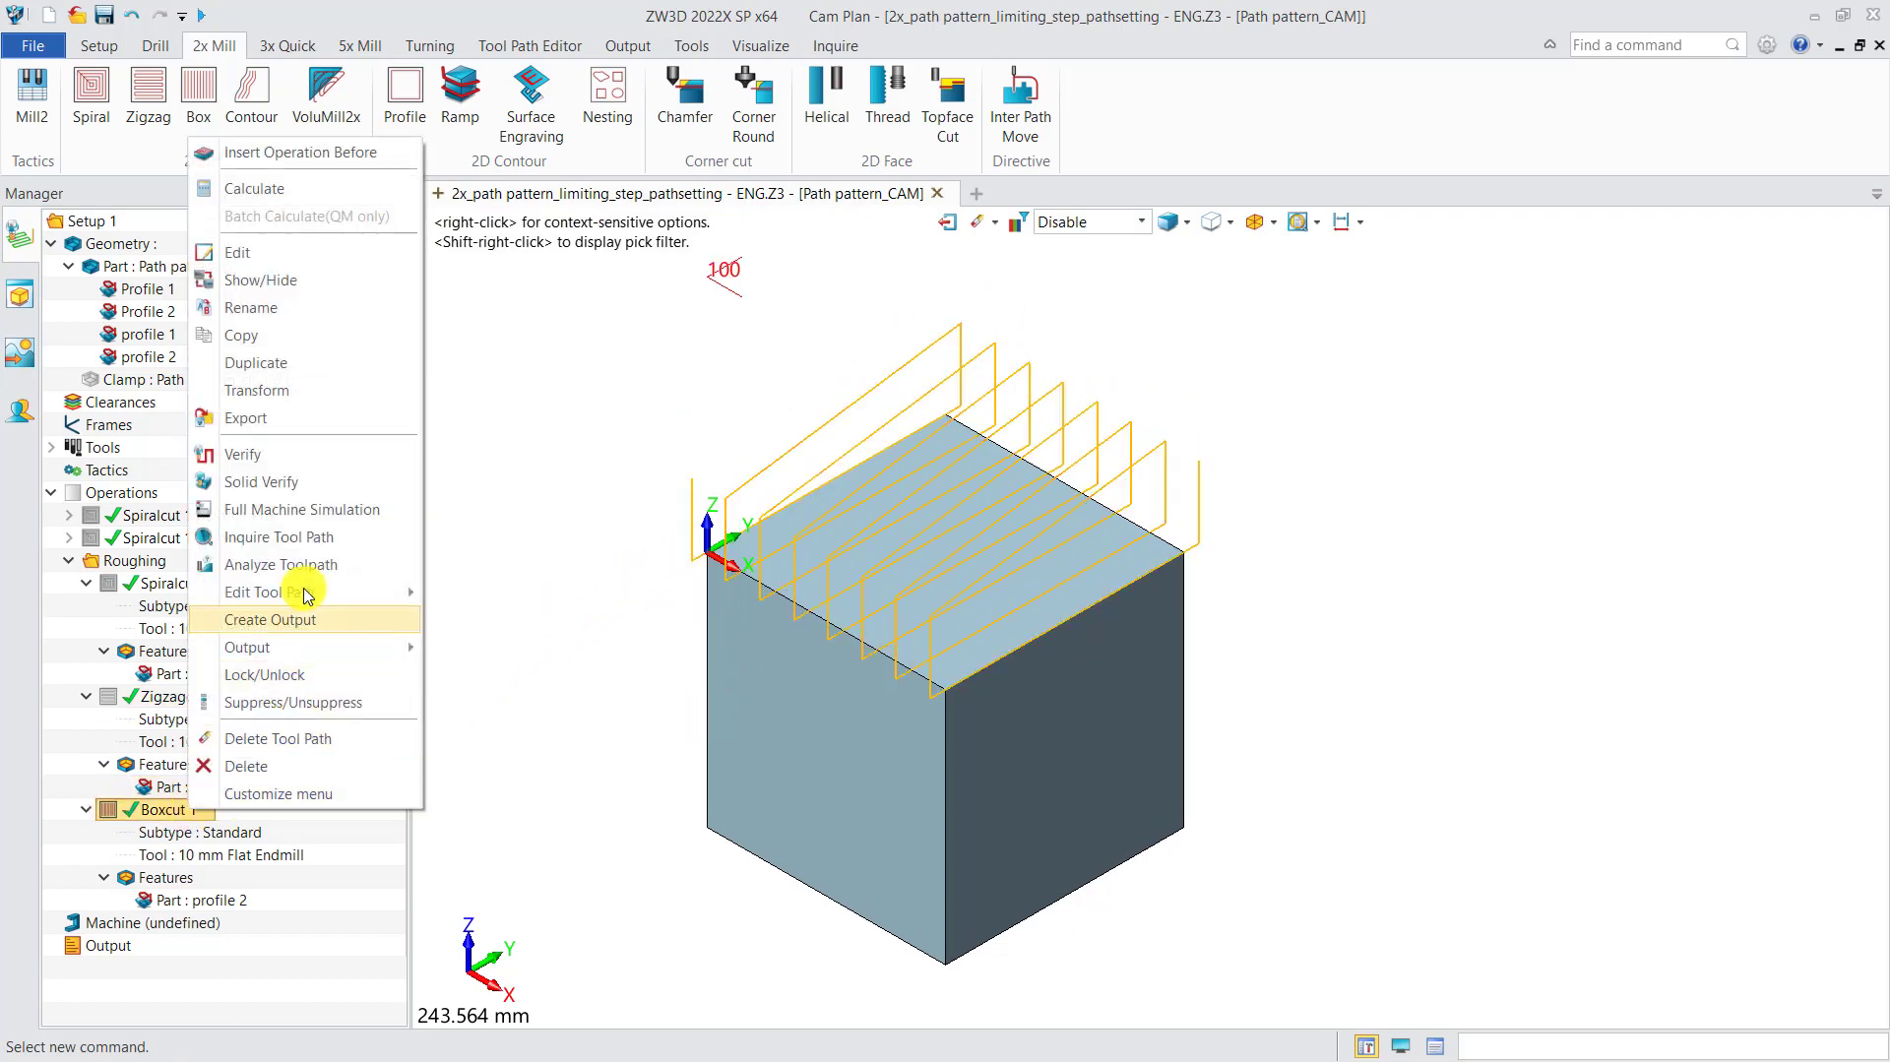
pyautogui.click(241, 454)
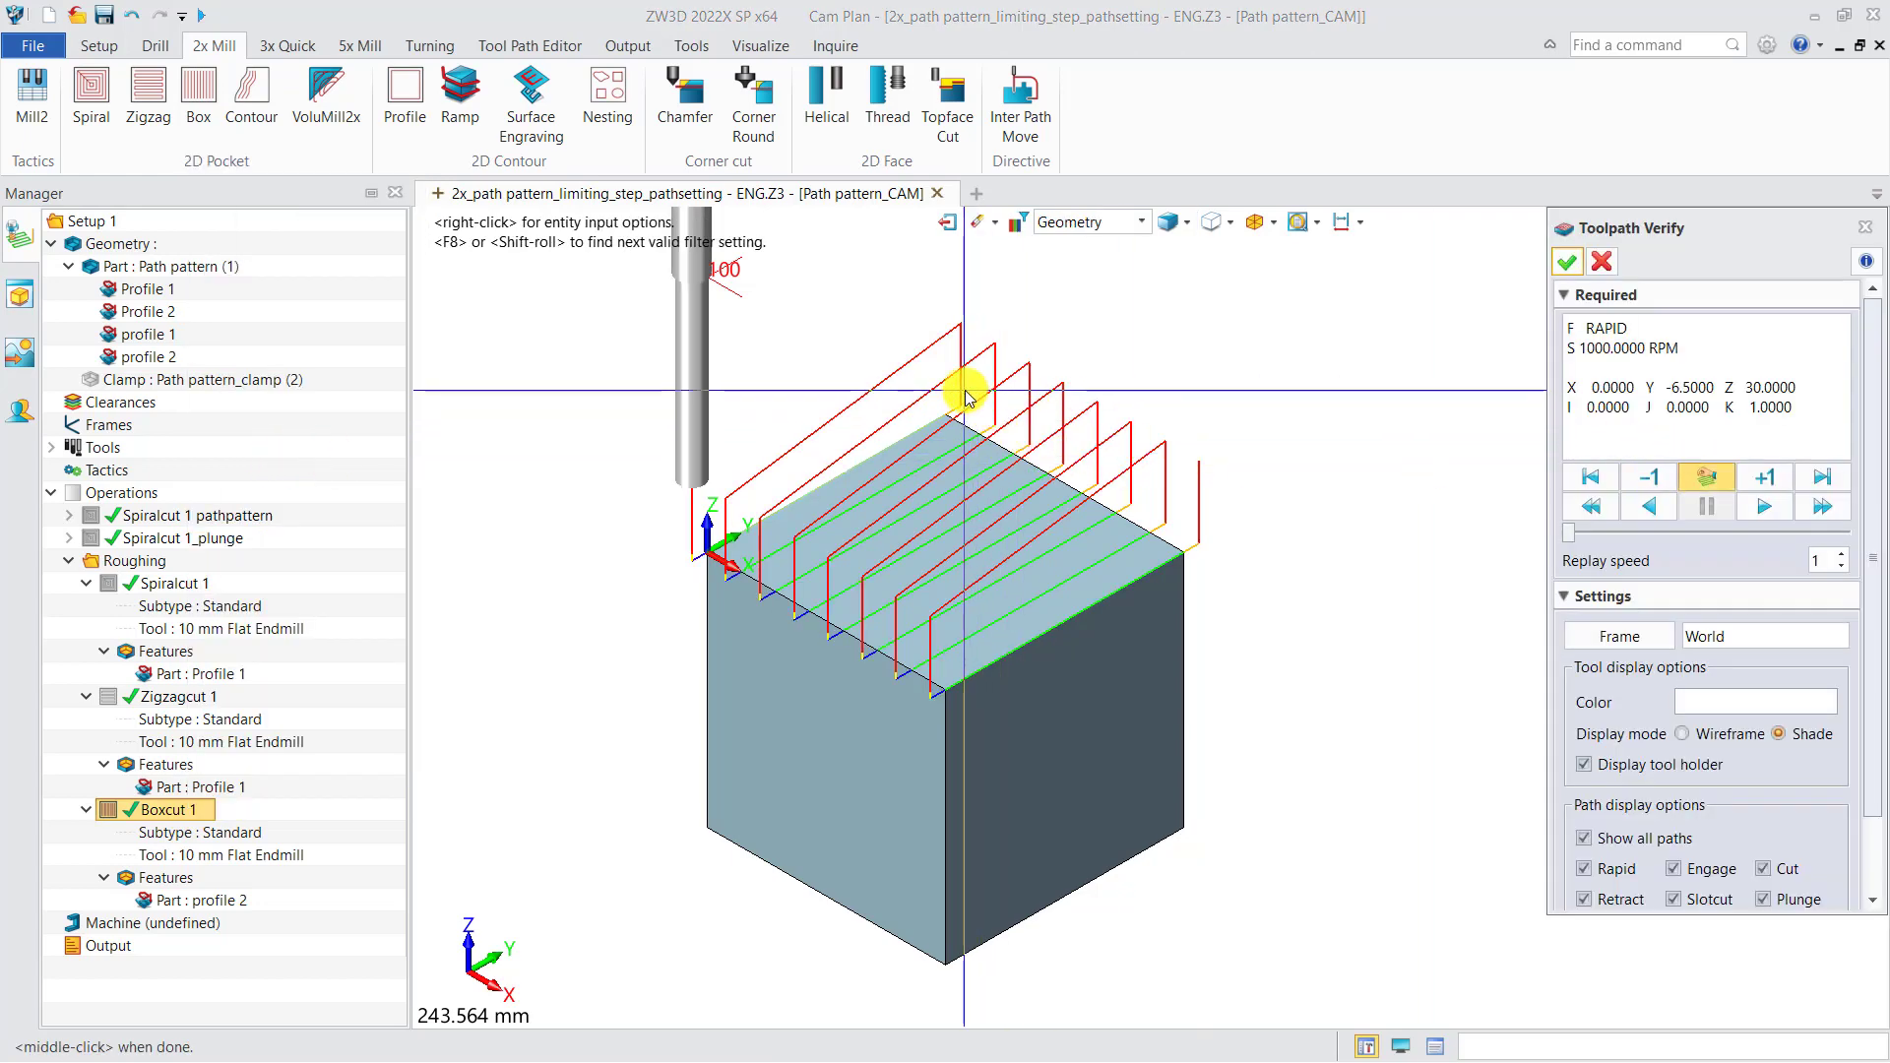
pyautogui.click(1764, 506)
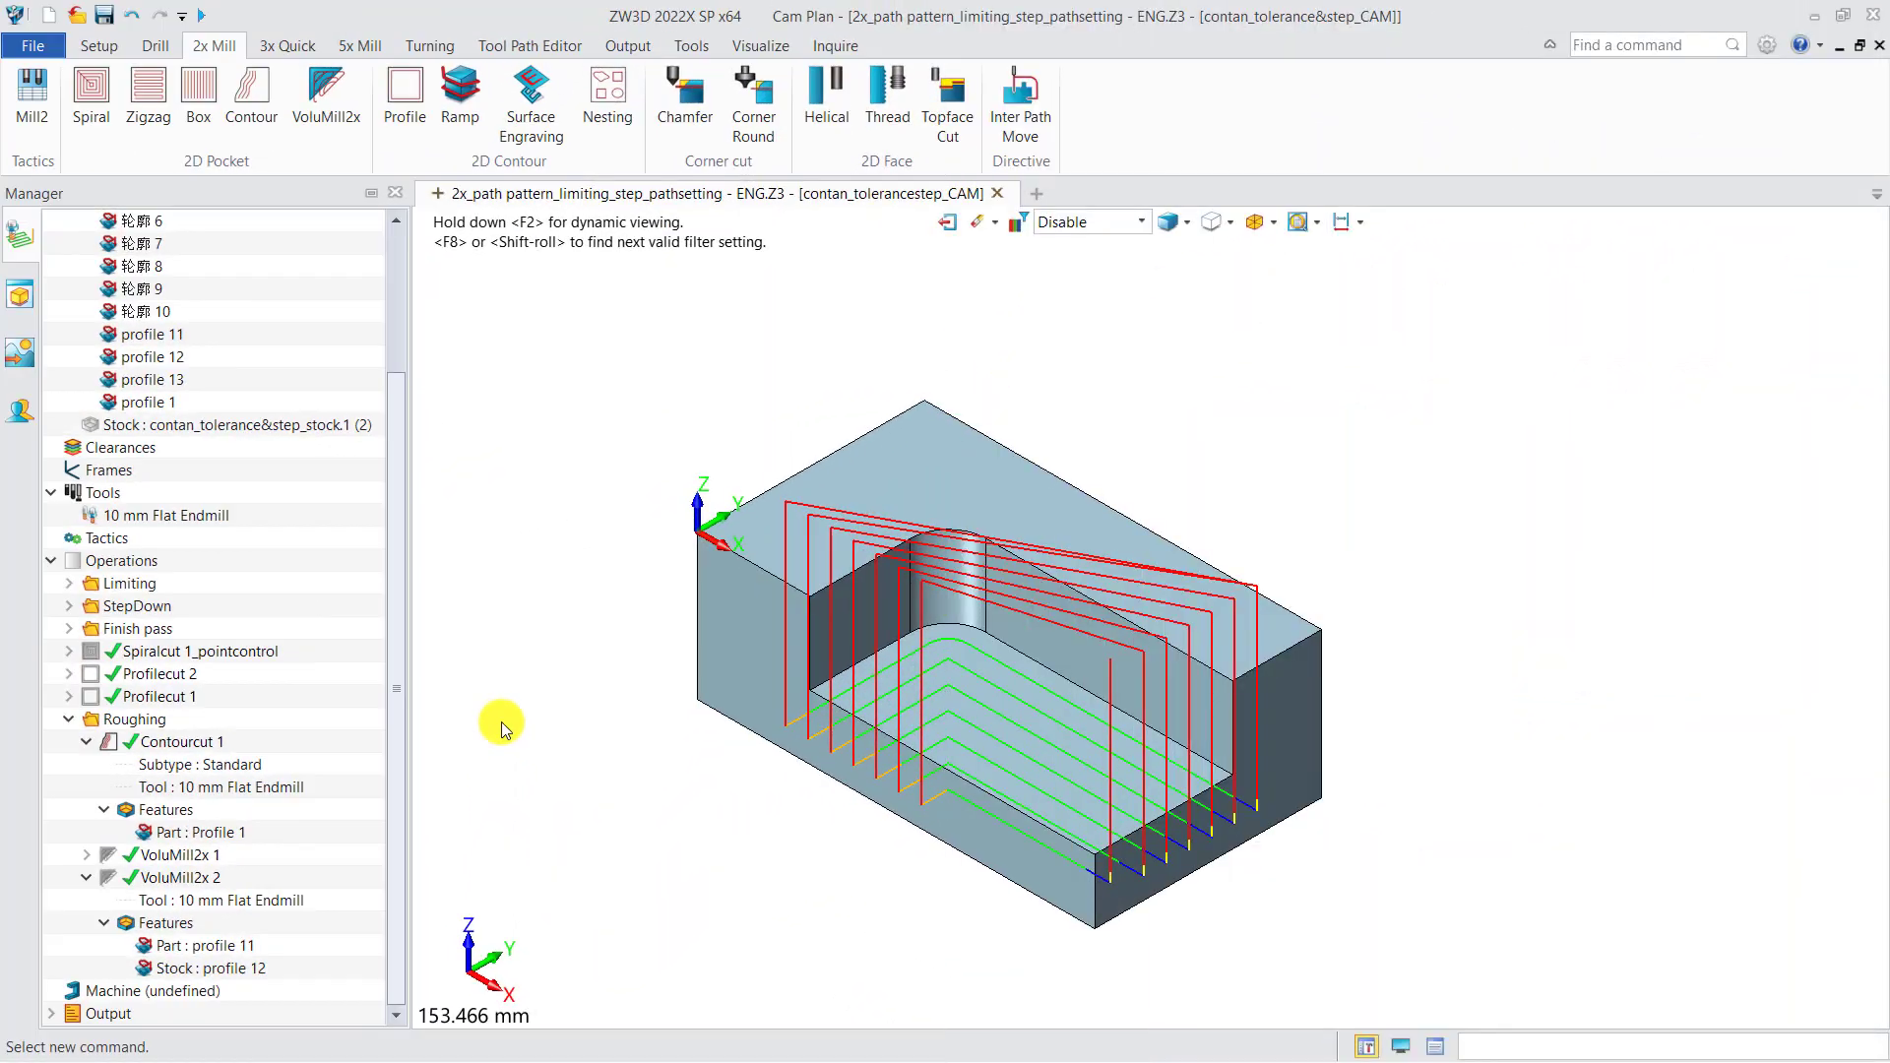
# - Highlight Contourcut 1's part profile and switch the displayed toolpath from Contourcut 1 to VoluMill2x 2
pyautogui.click(228, 742)
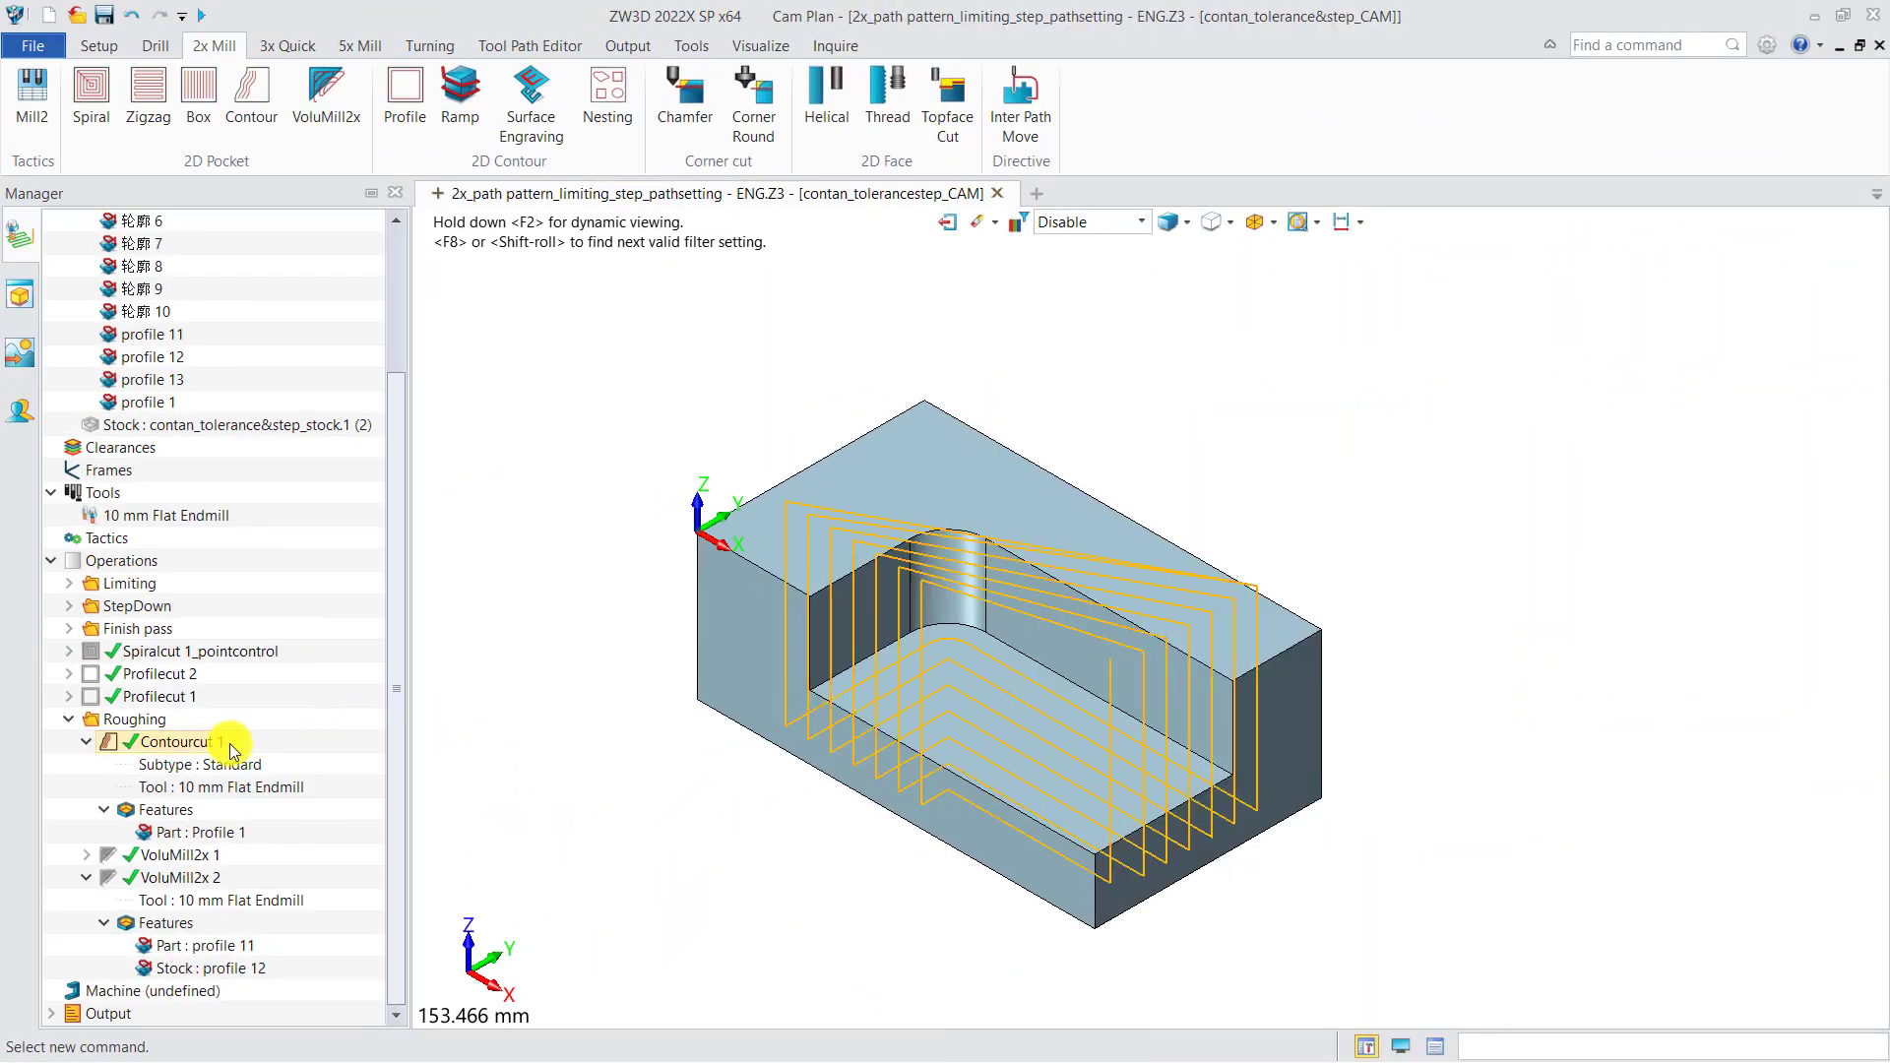
pyautogui.click(242, 836)
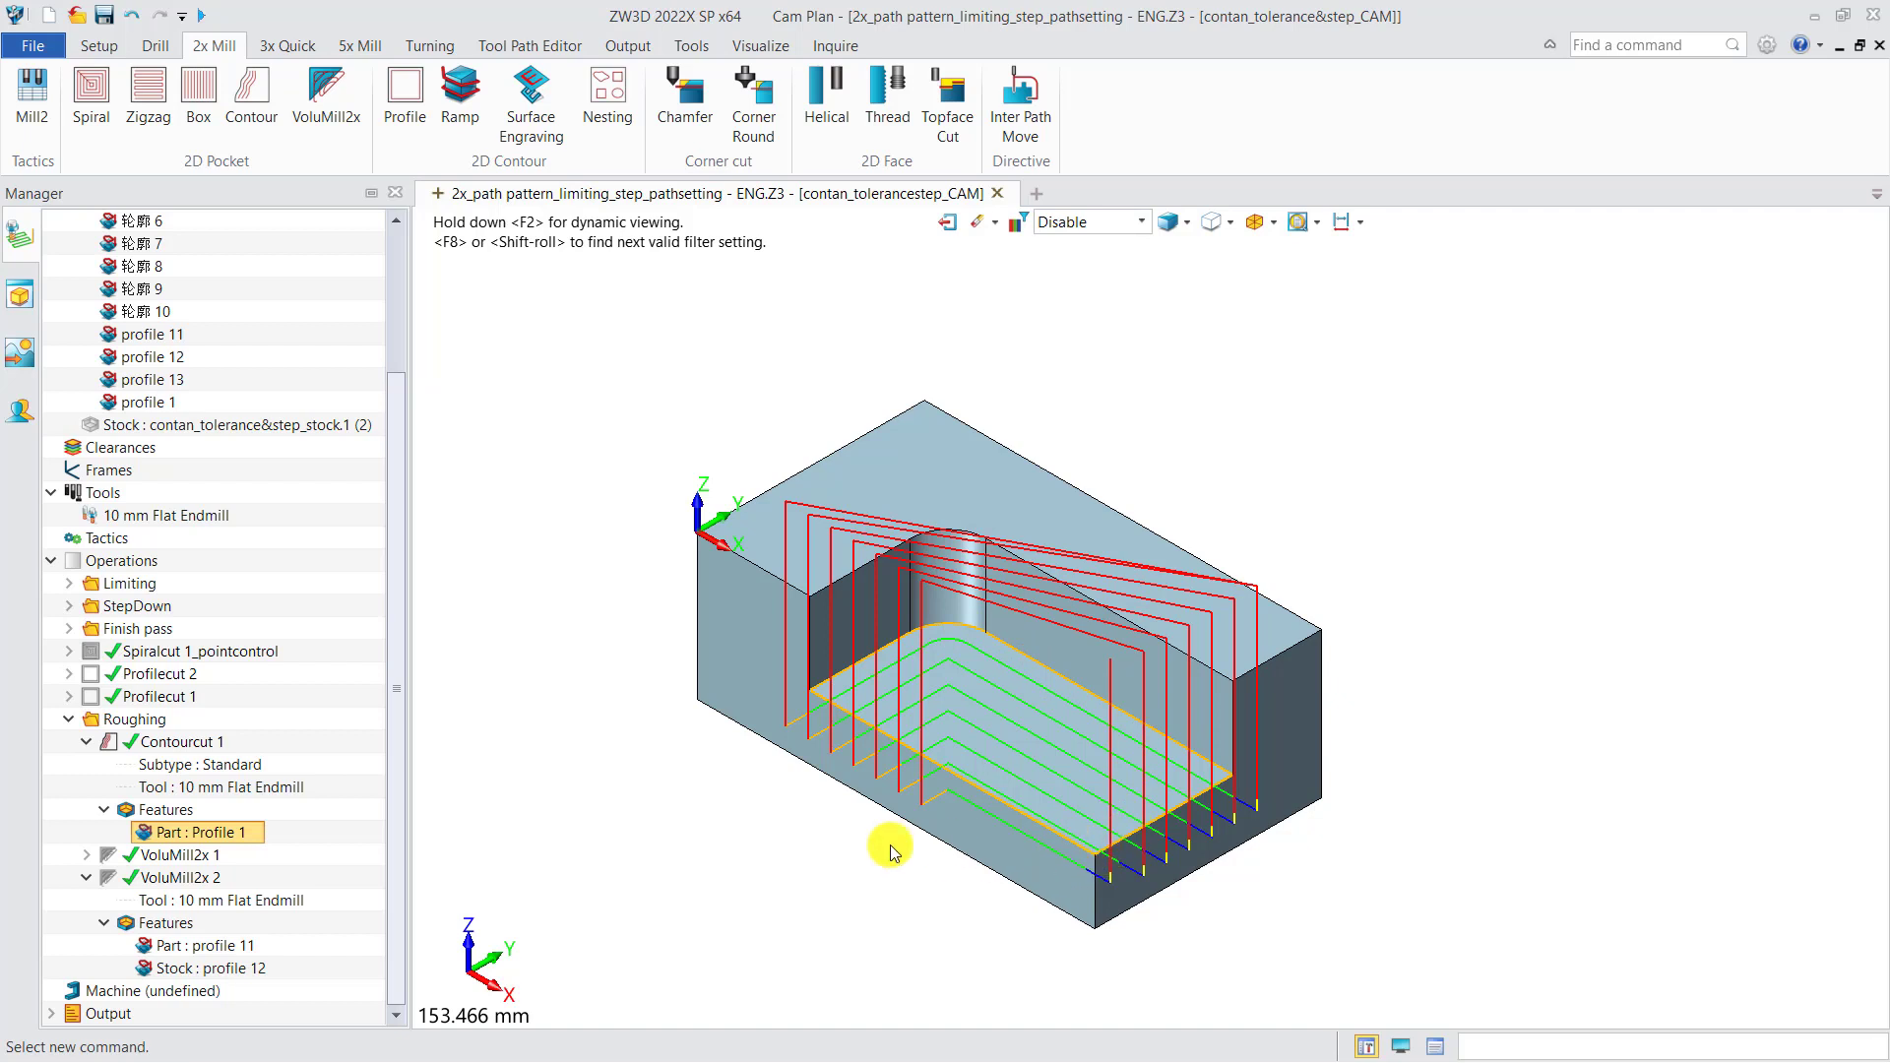
pyautogui.click(109, 746)
pyautogui.click(105, 875)
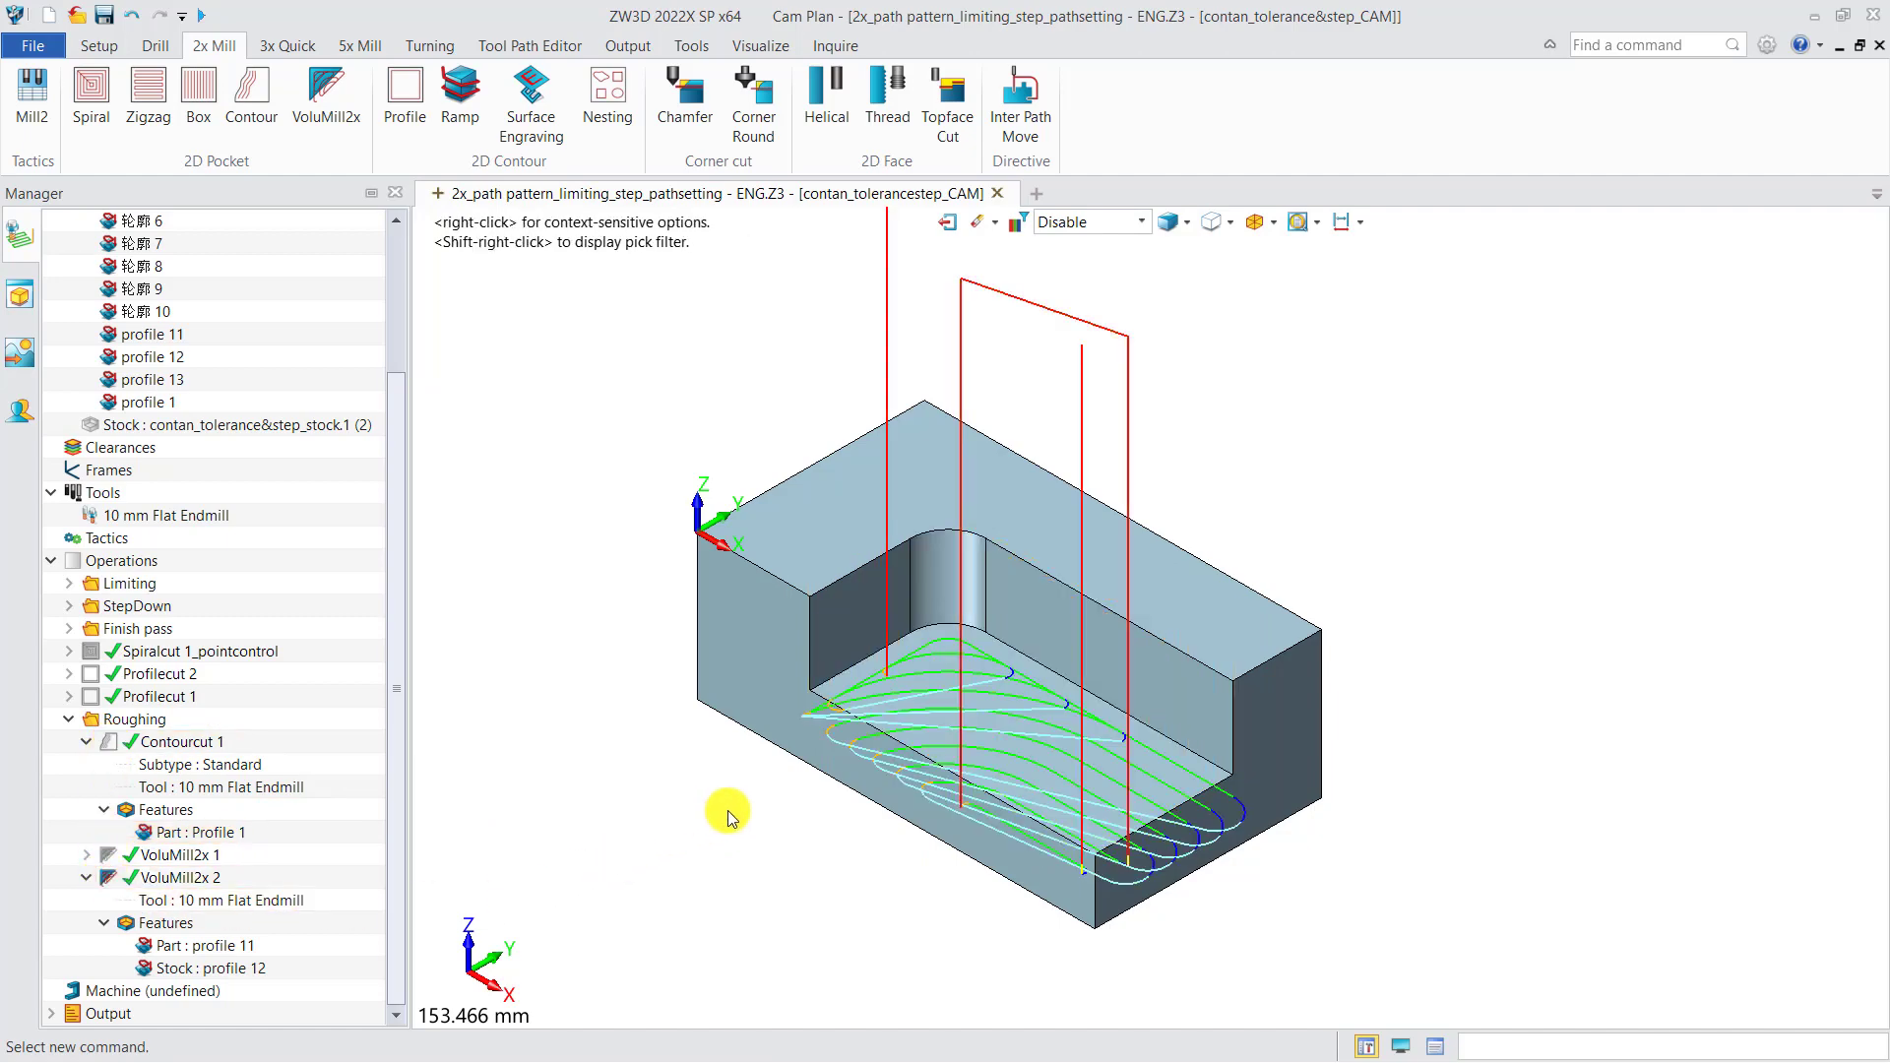
pyautogui.moveTo(844, 781); pyautogui.dragTo(845, 793, button='middle')
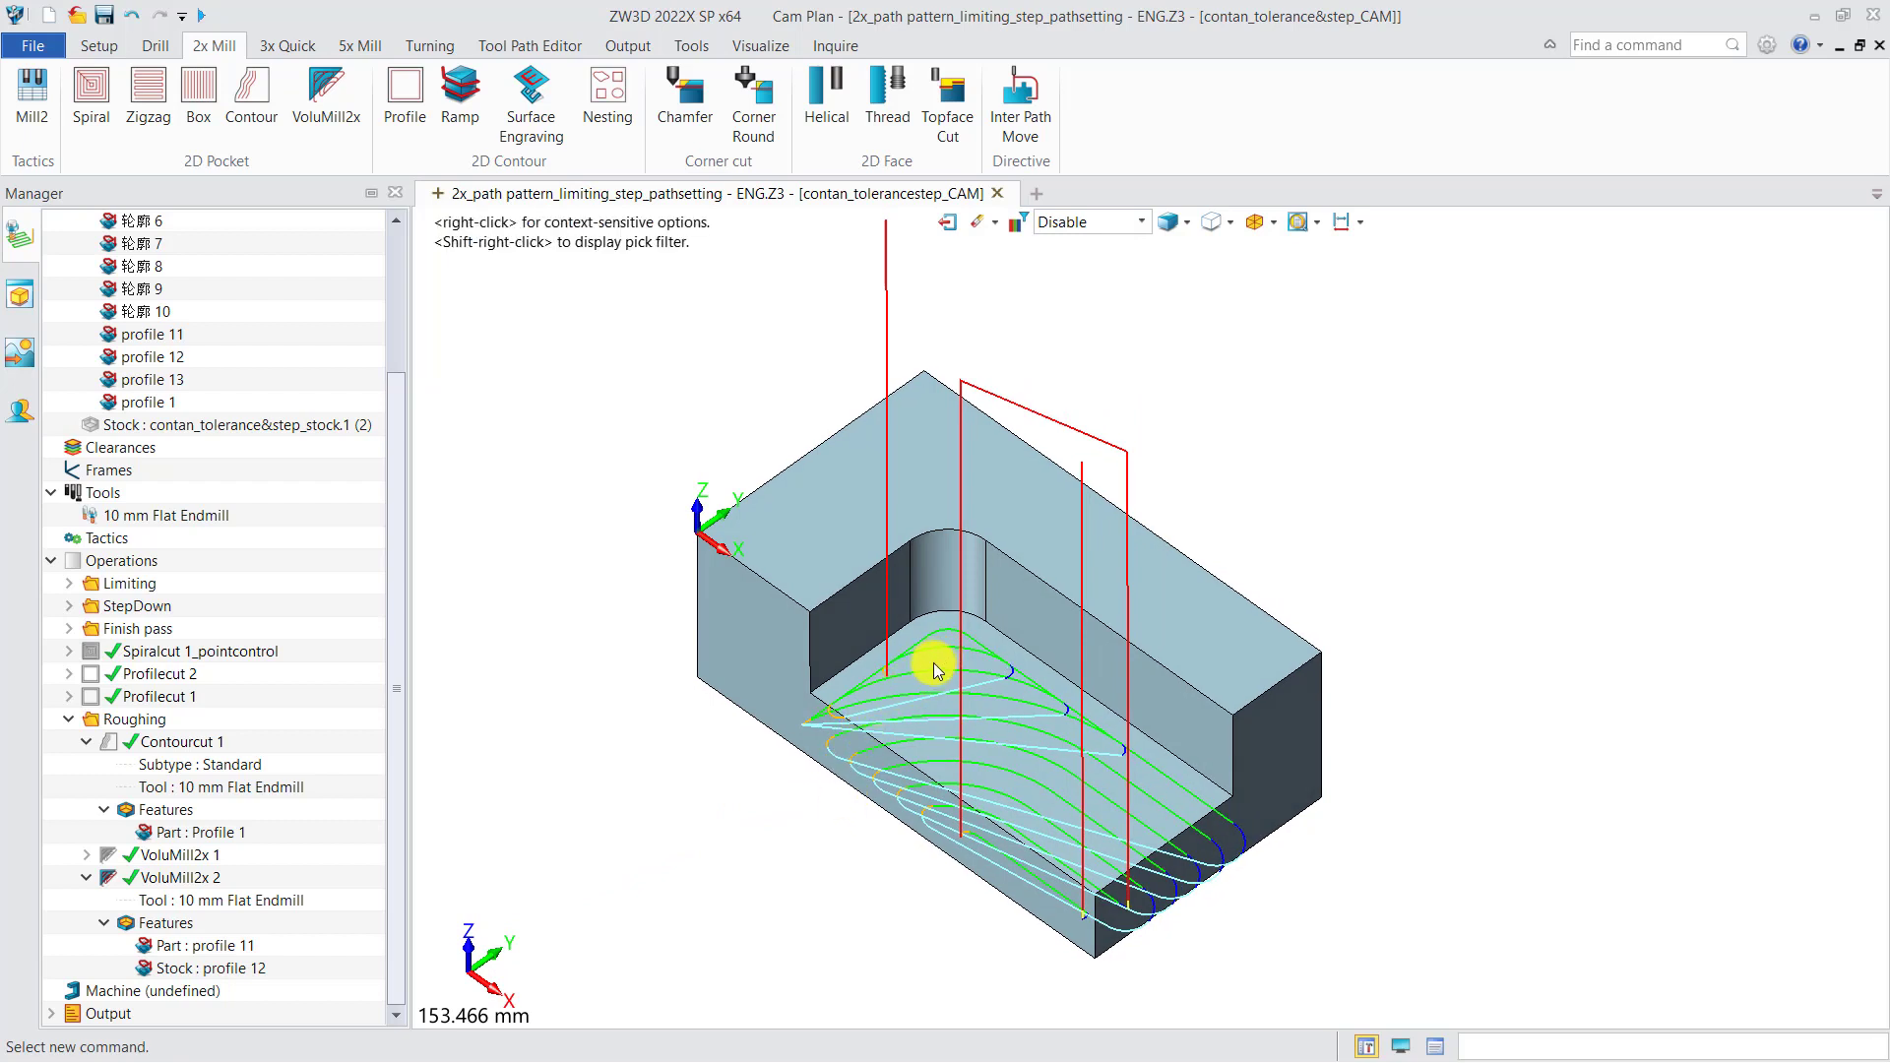
# - Highlight VoluMill2x 2's part profile 11 and accept the Technology Expert's recommended cutting parameters for the operation
pyautogui.click(214, 944)
pyautogui.doubleClick(202, 875)
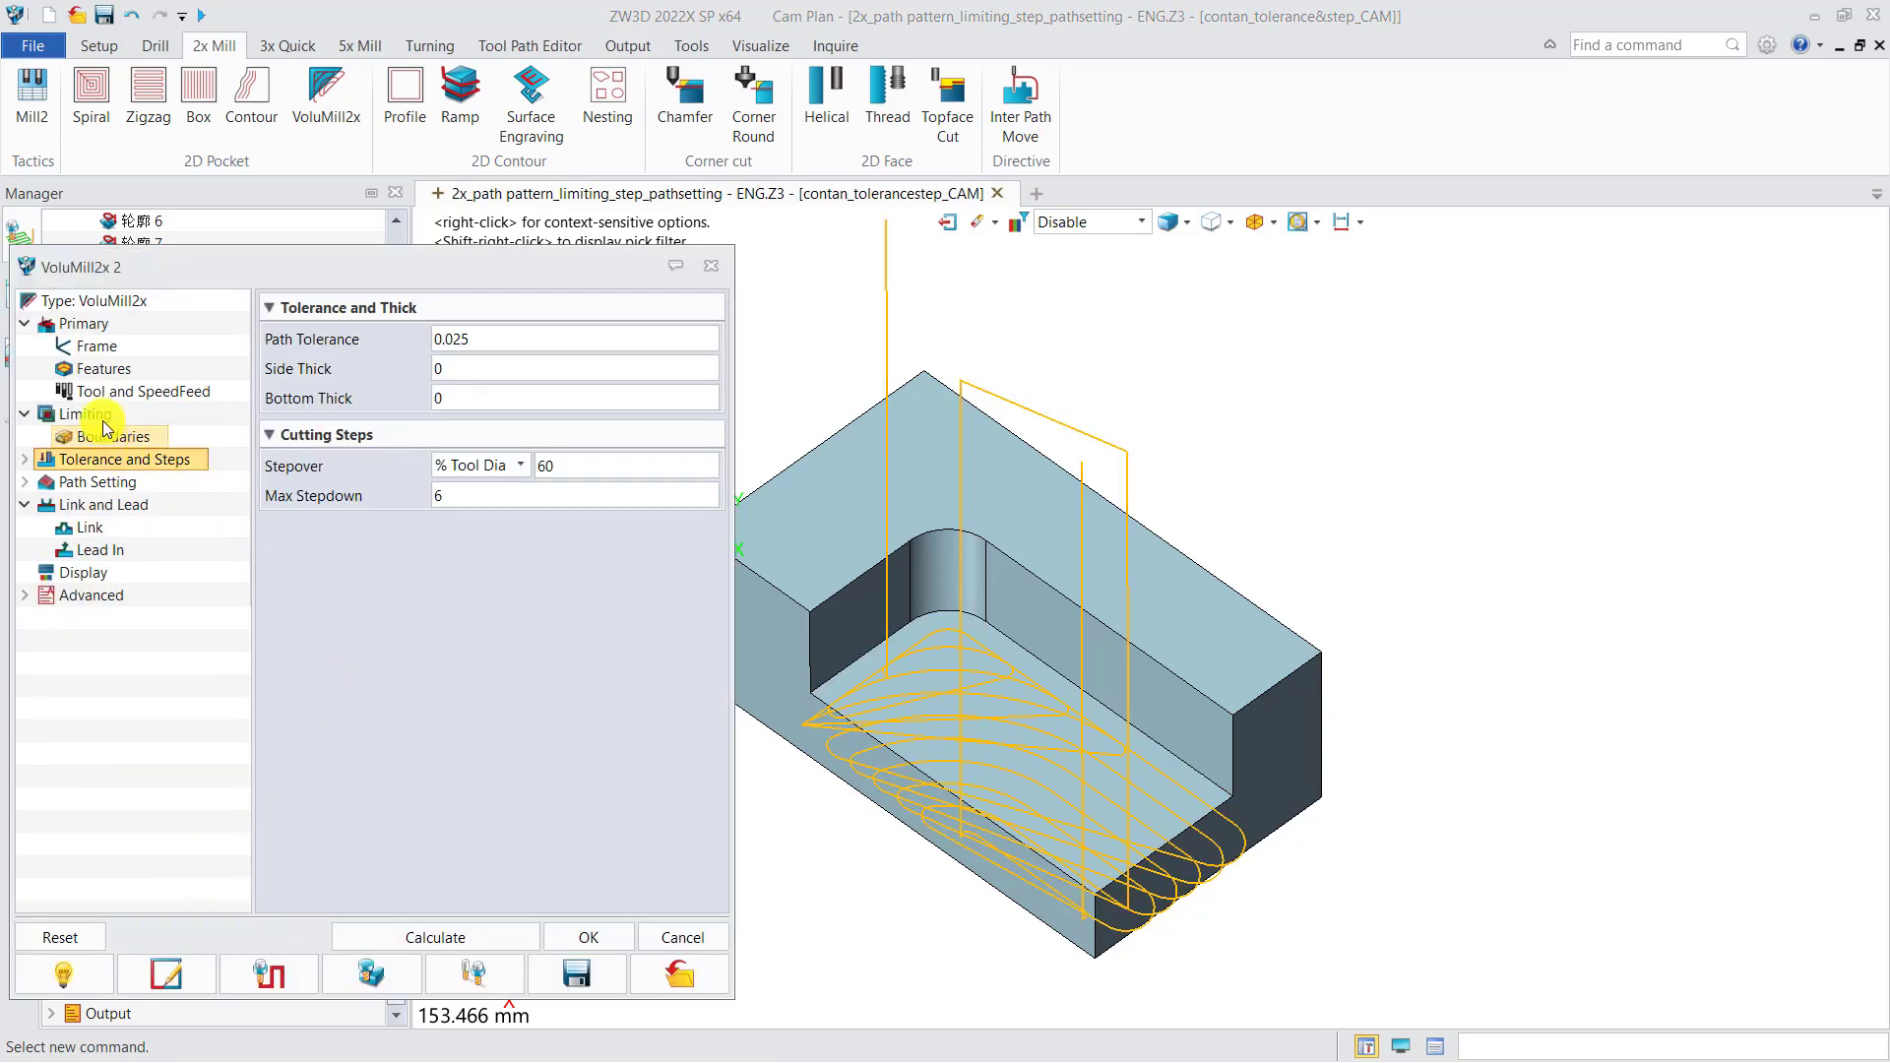
pyautogui.click(148, 391)
pyautogui.click(440, 452)
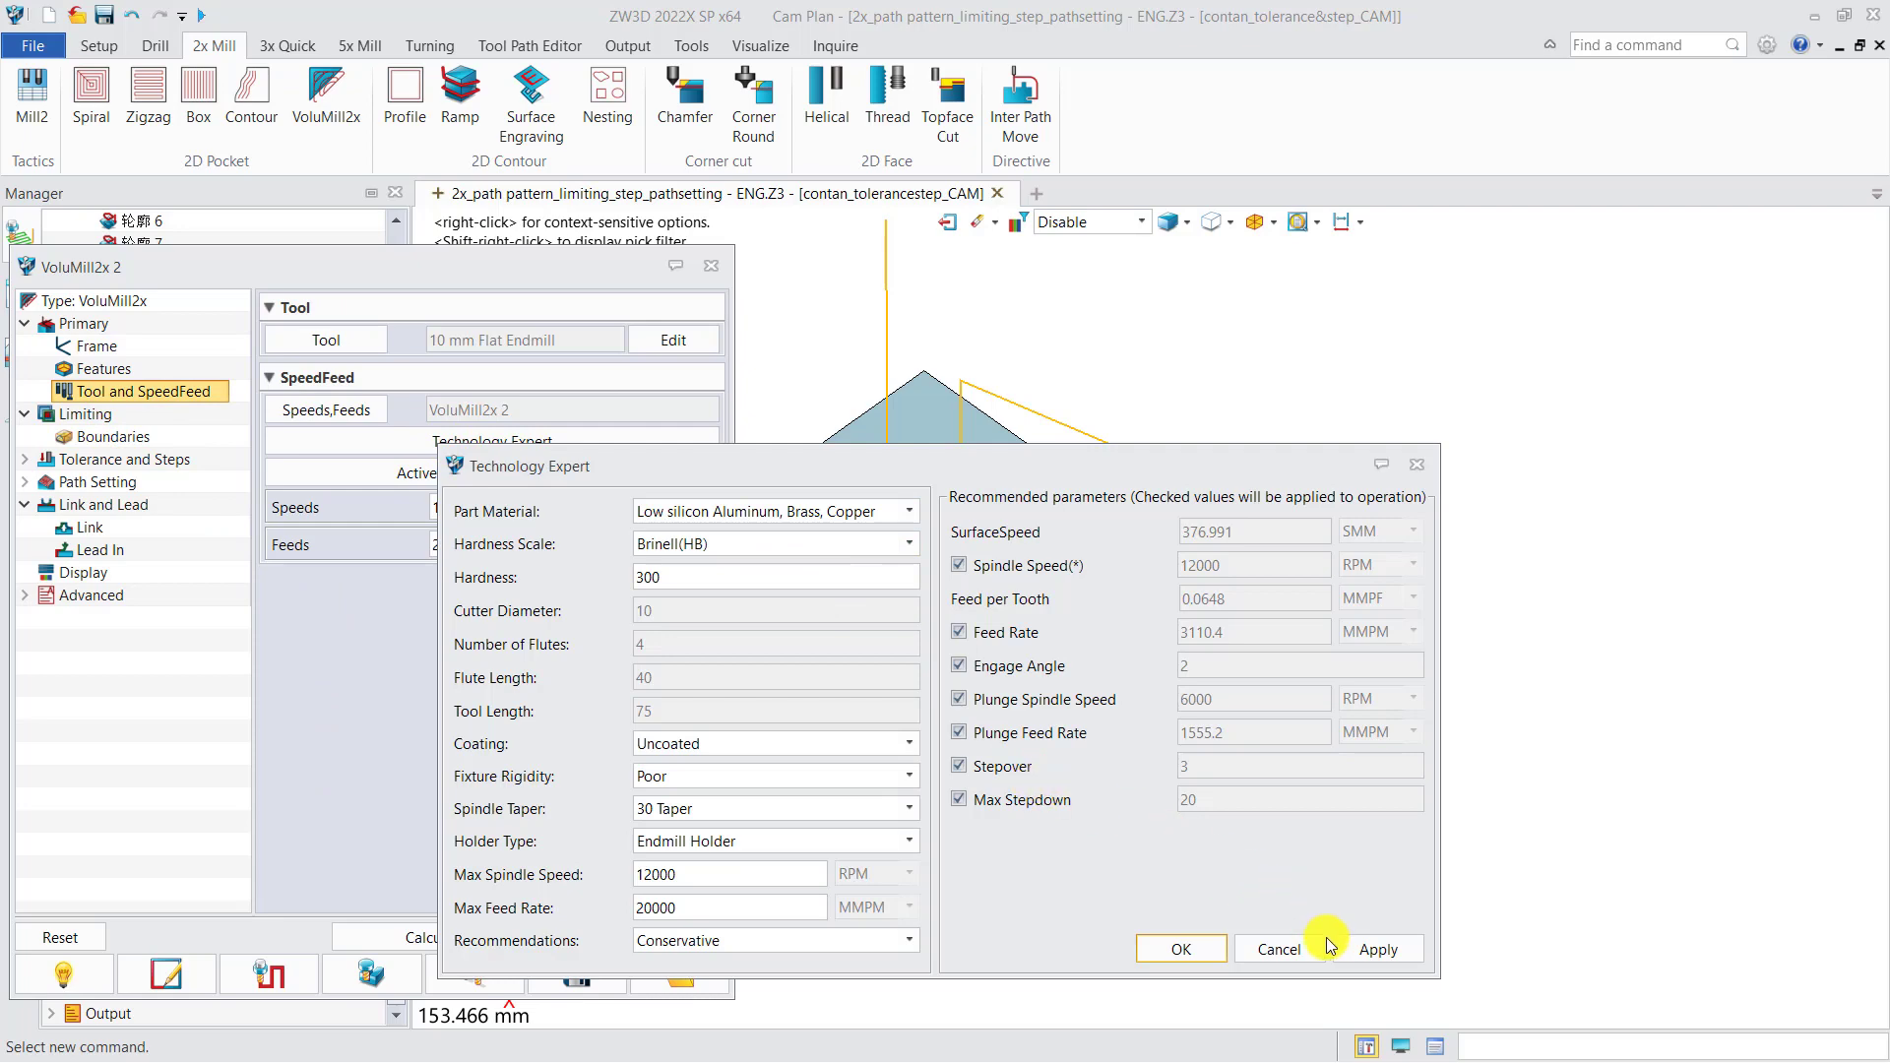
pyautogui.click(1181, 949)
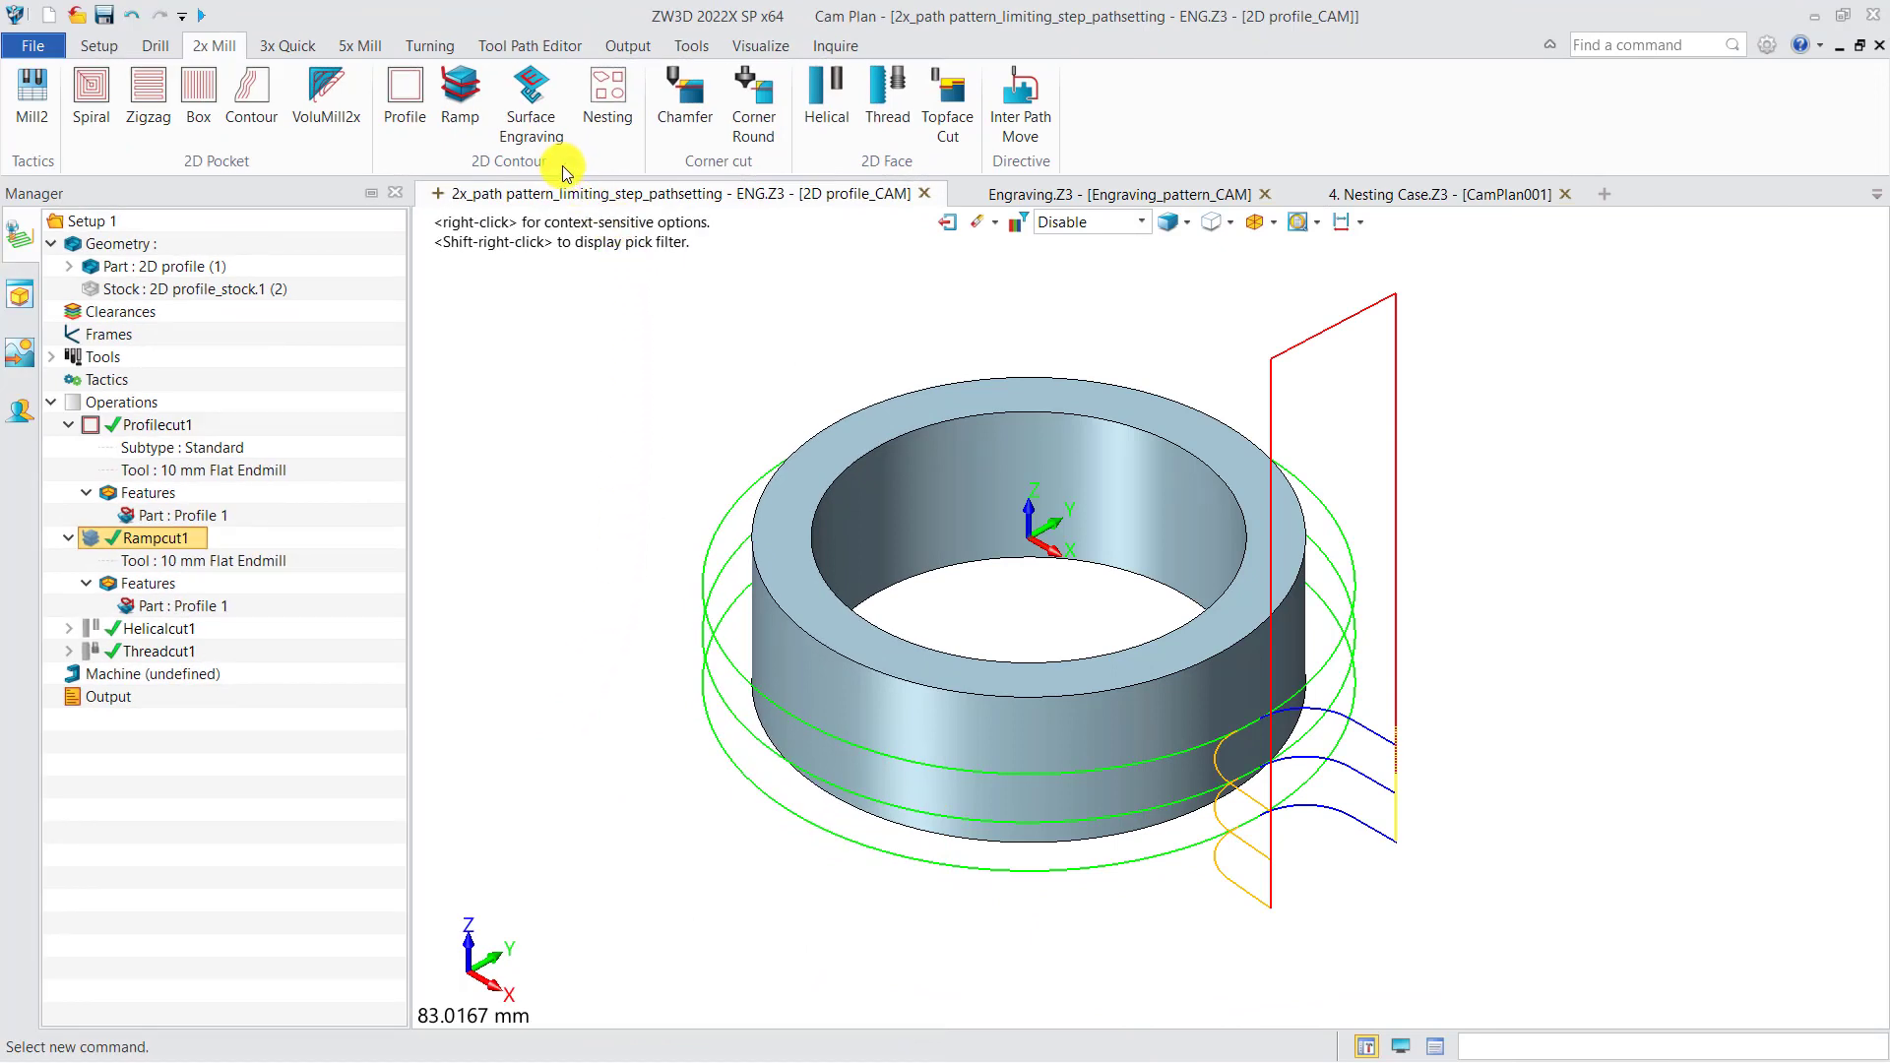
# - Highlight Profilecut1's part profile on the ring and review the operation's tool motion with the toolpath verification
pyautogui.click(150, 424)
pyautogui.click(205, 516)
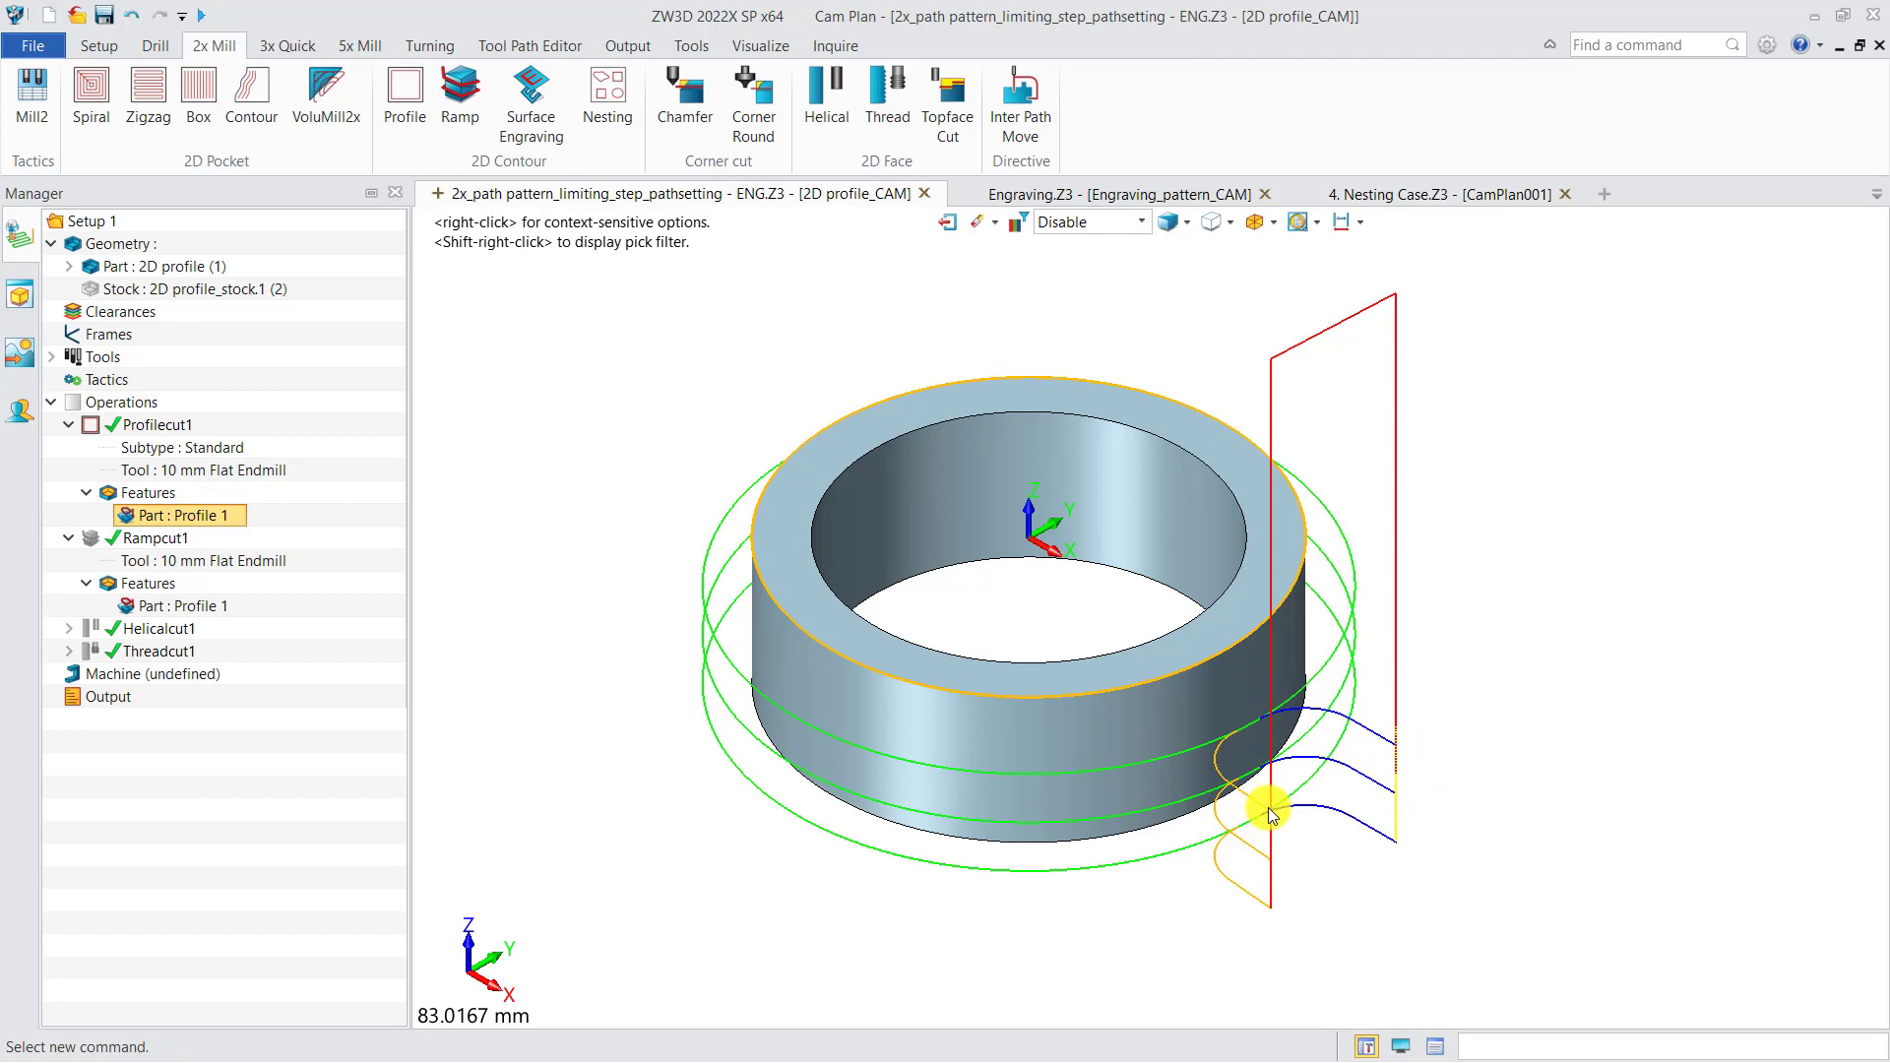
pyautogui.rightClick(189, 426)
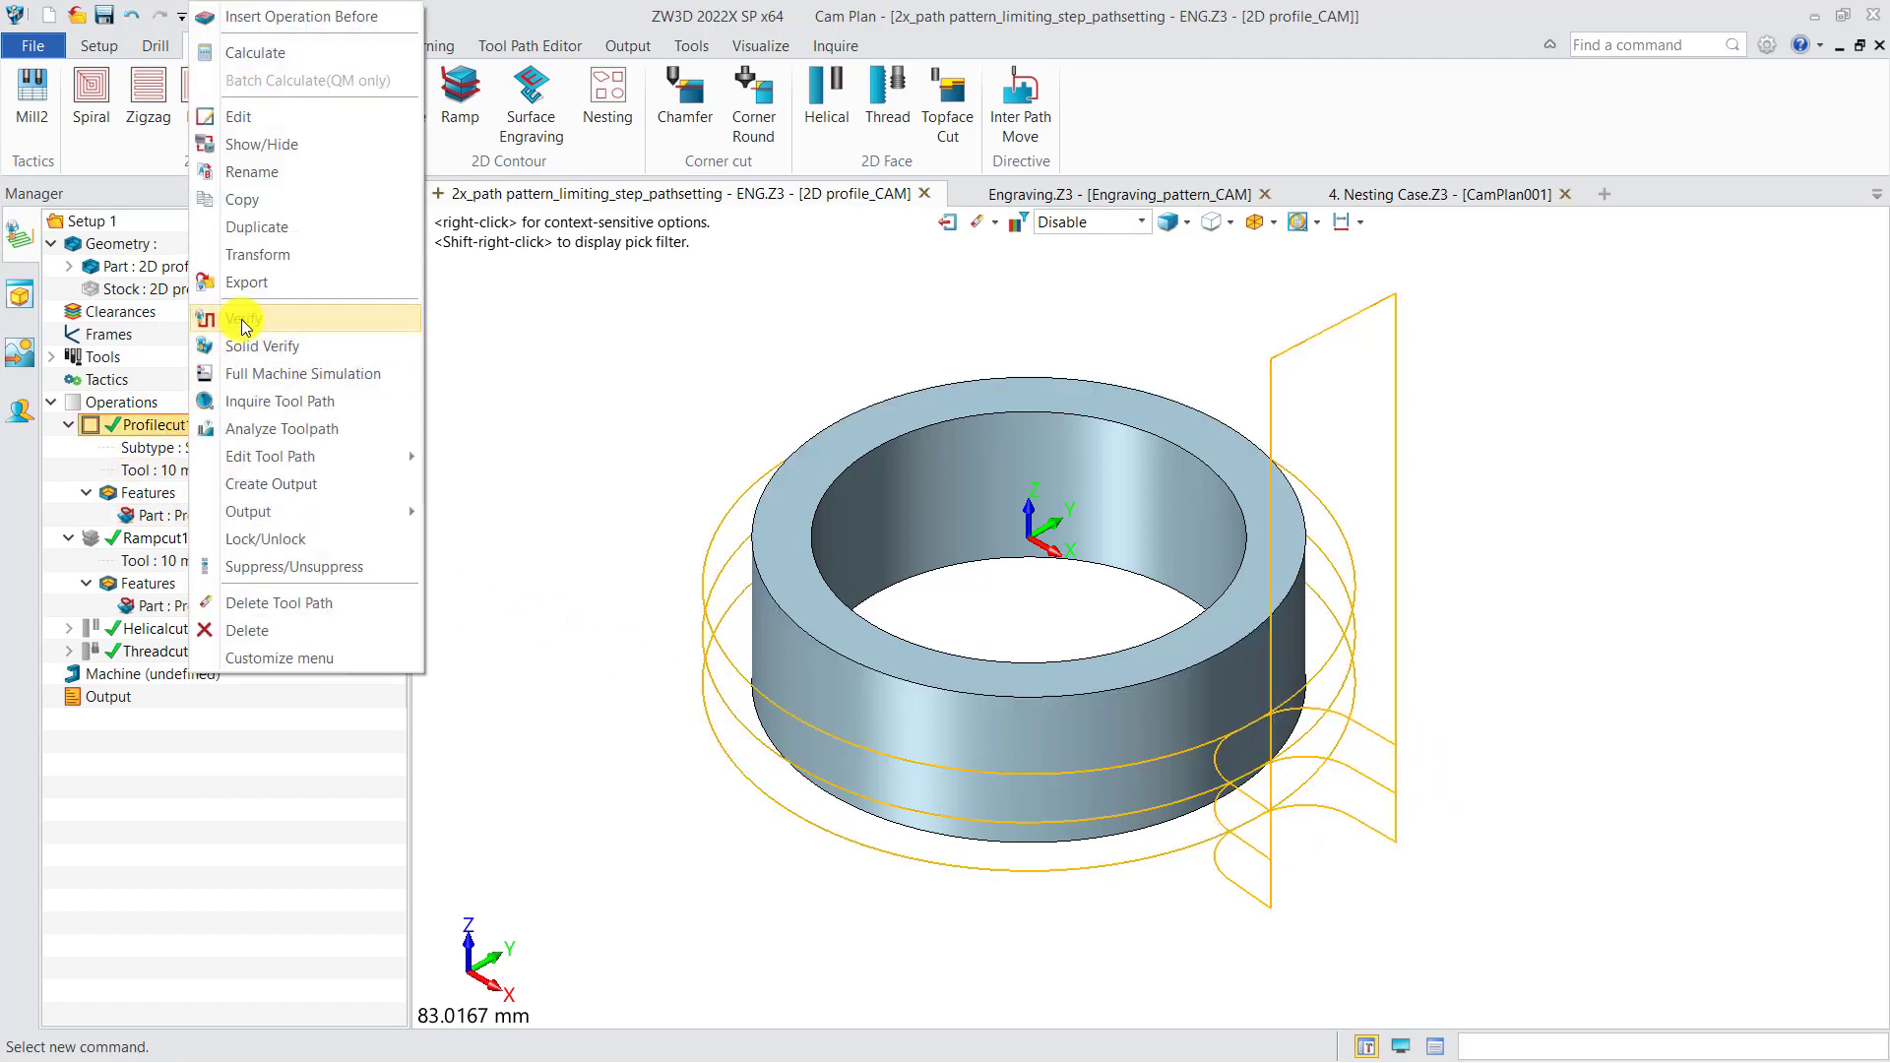
pyautogui.click(248, 332)
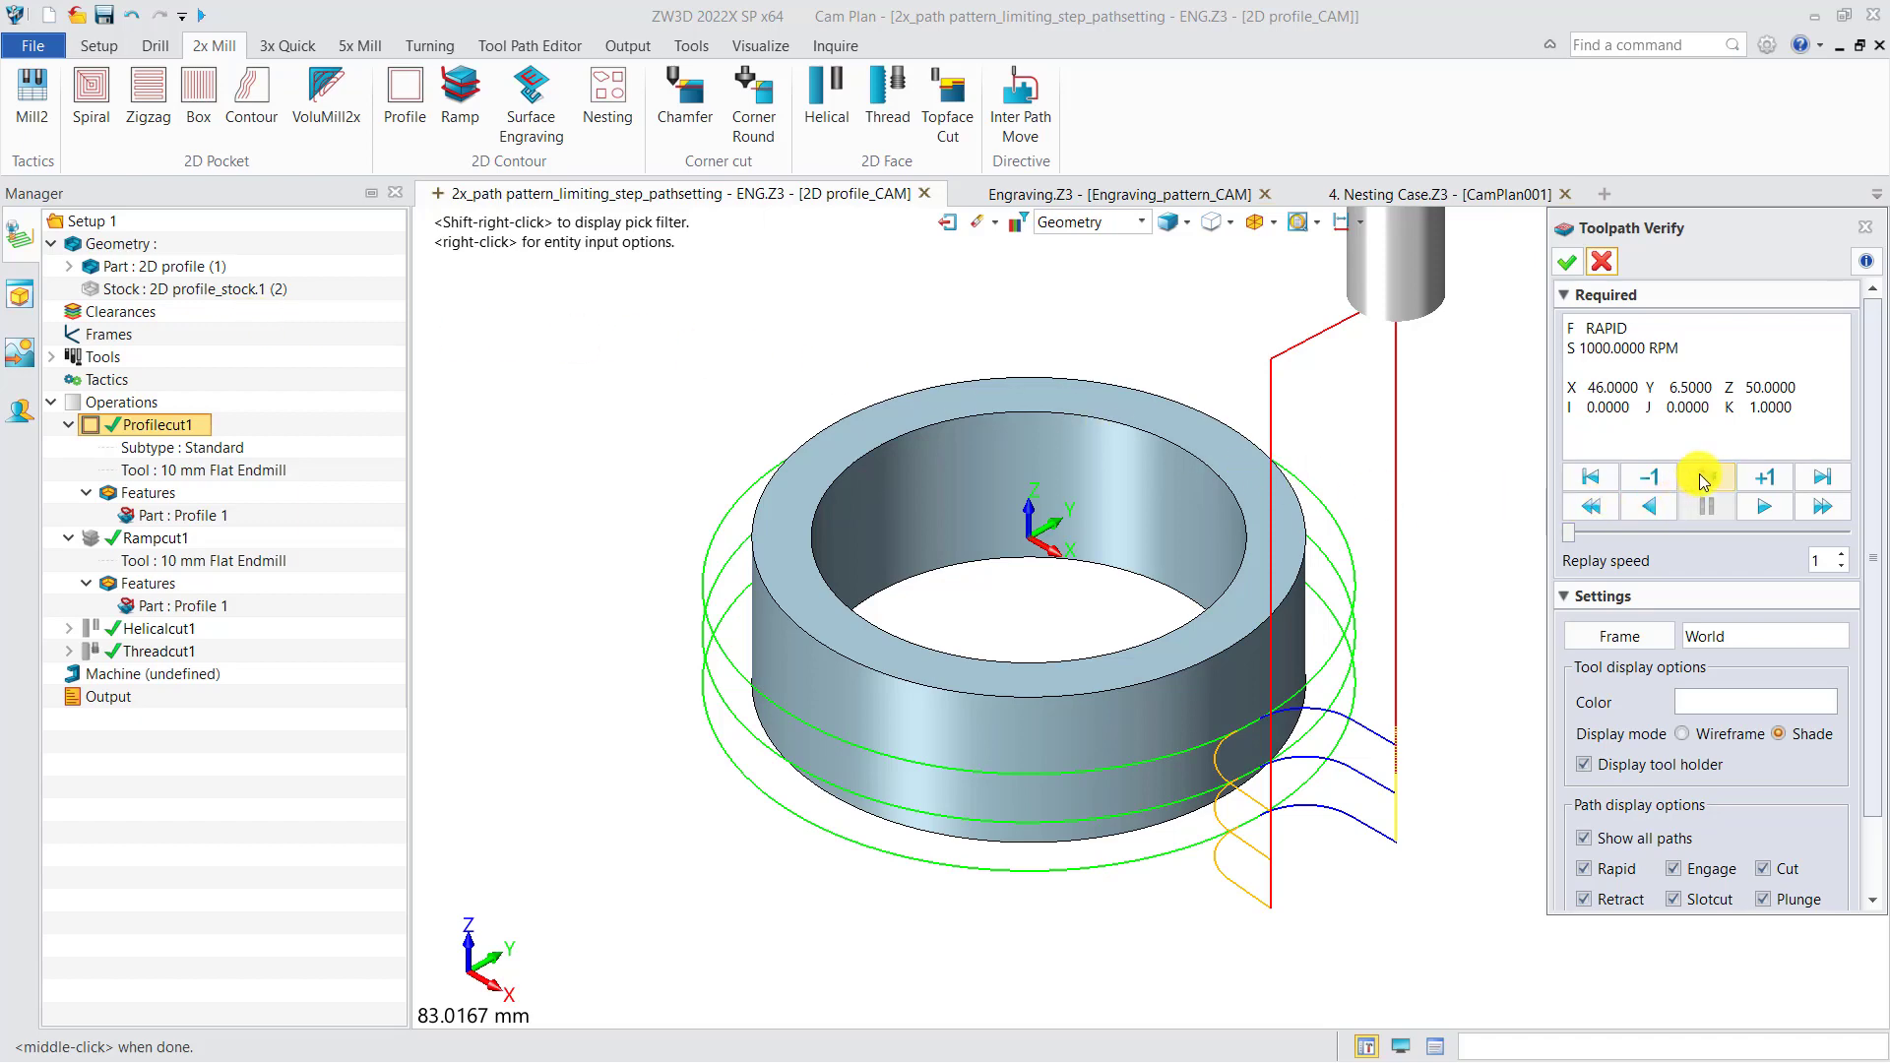
pyautogui.moveTo(839, 788); pyautogui.dragTo(856, 899, button='middle')
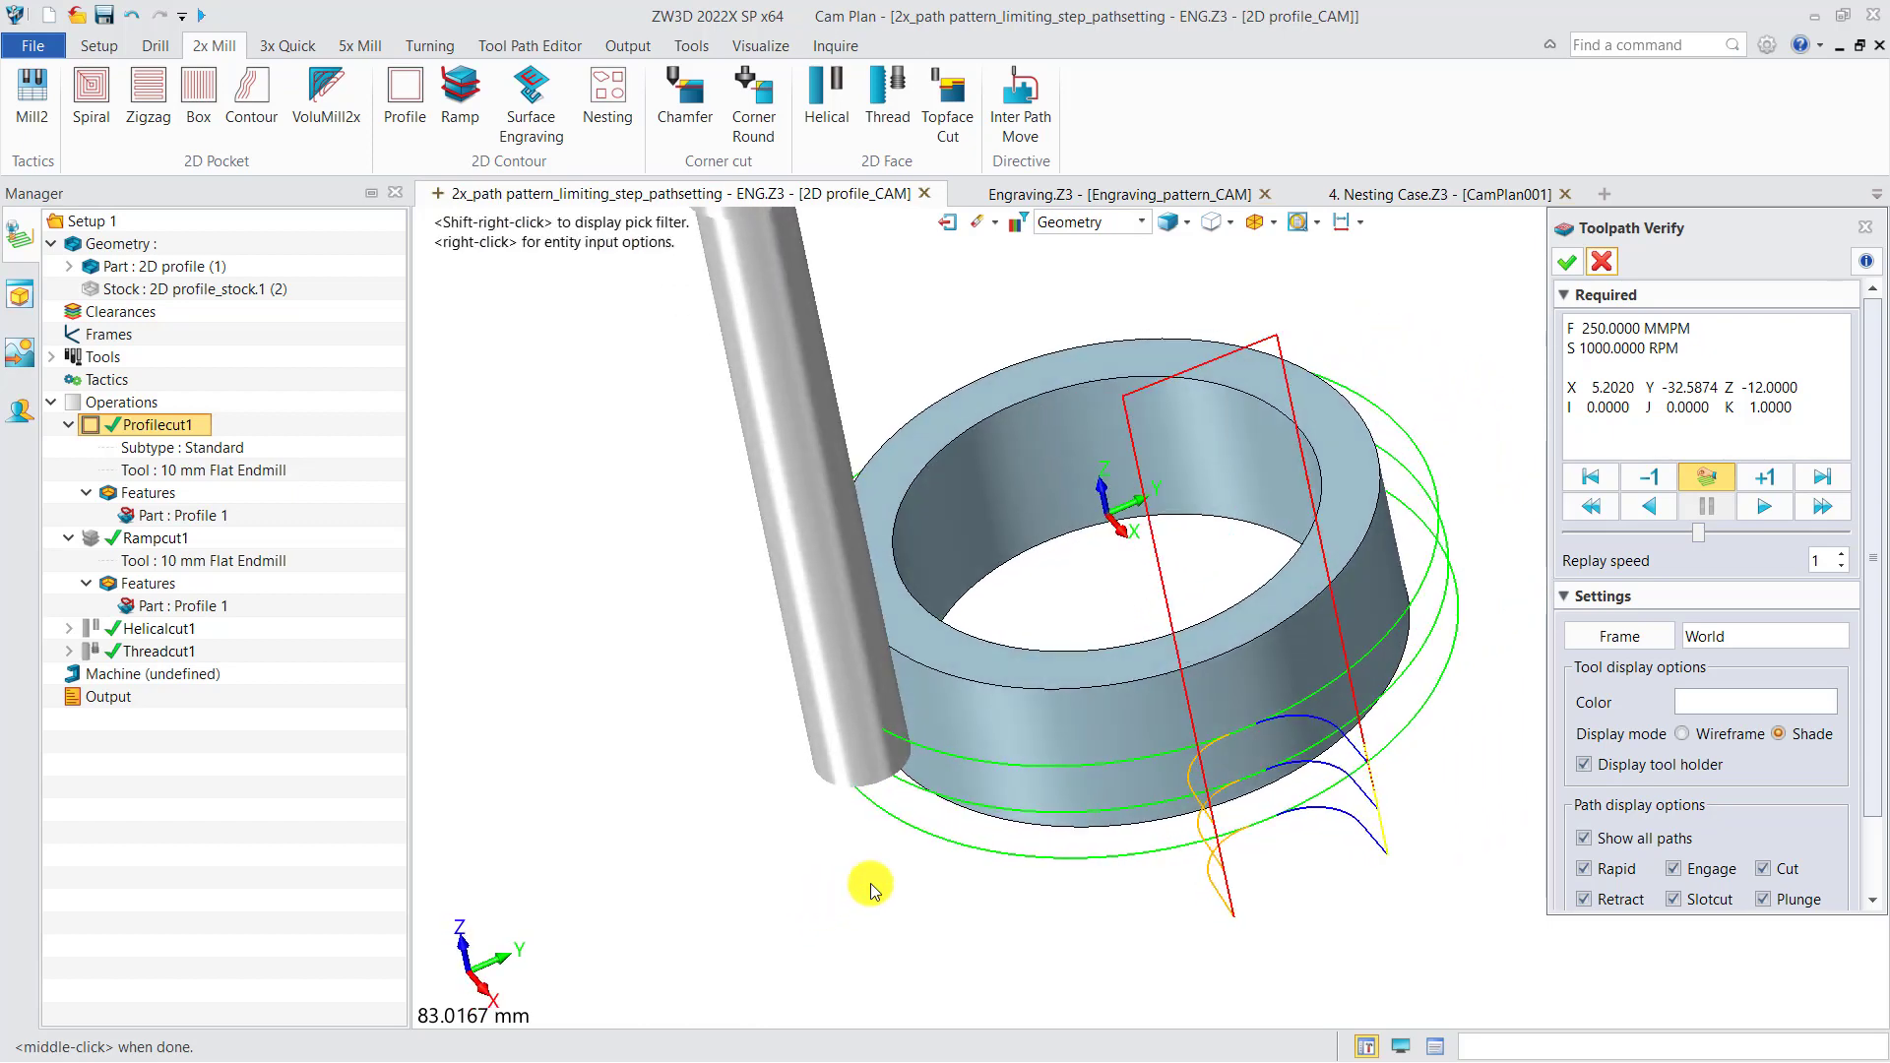
pyautogui.click(1601, 262)
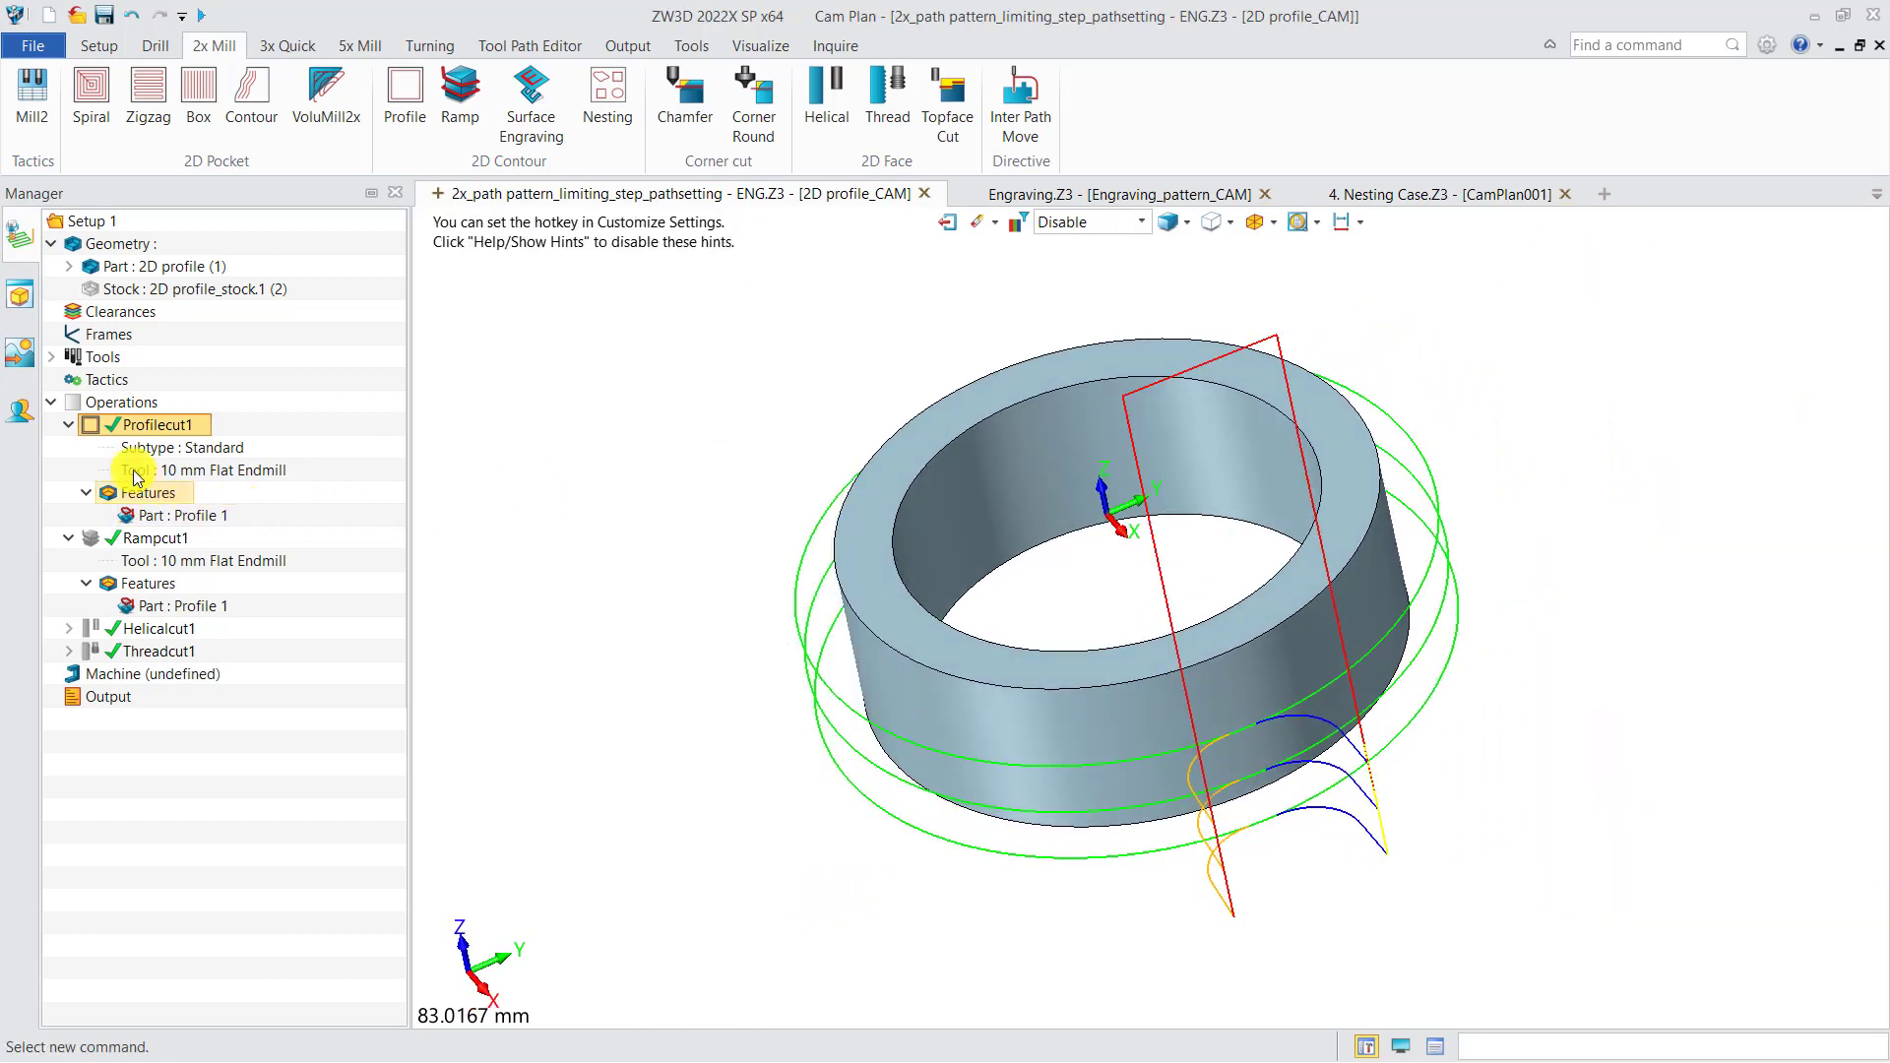
# - Hide the Profilecut1 toolpath, show the Rampcut1 toolpath and highlight Rampcut1's part profile
pyautogui.click(91, 430)
pyautogui.click(90, 537)
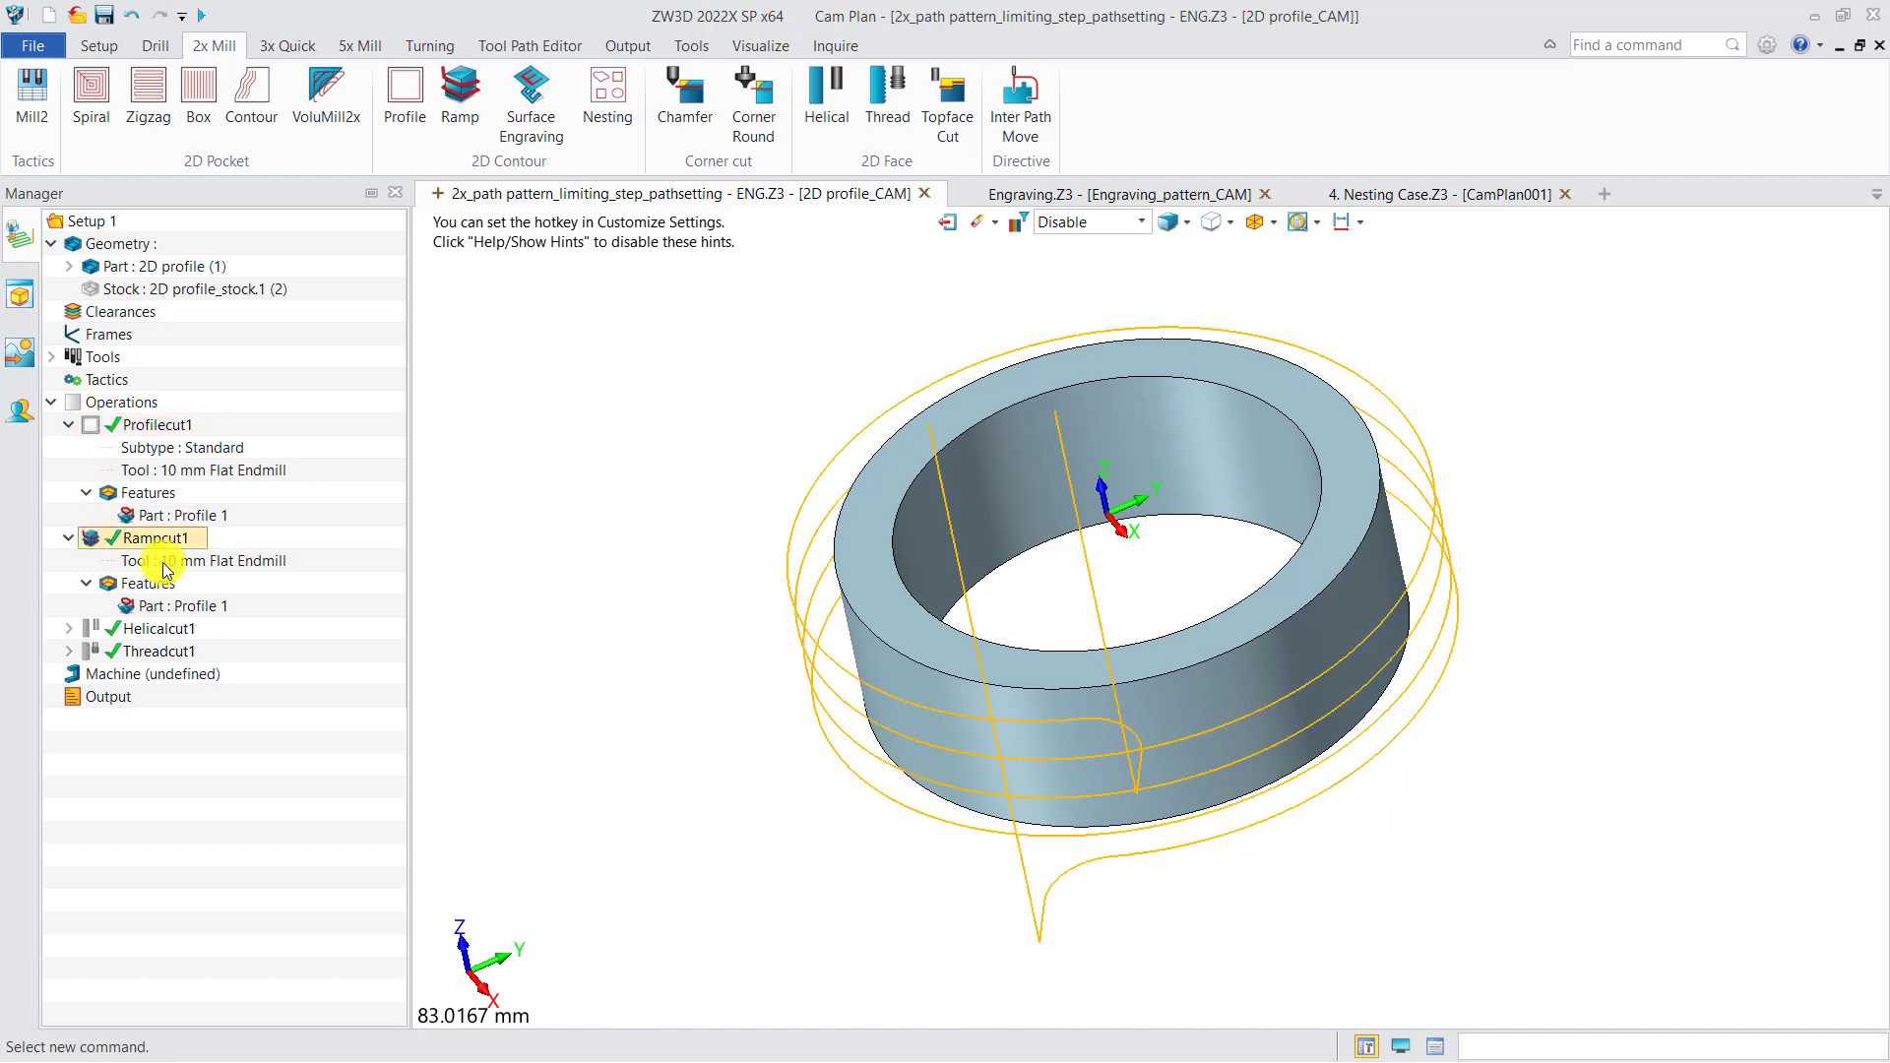
pyautogui.moveTo(906, 783)
pyautogui.mouseDown(button='middle')
pyautogui.moveTo(945, 738)
pyautogui.moveTo(902, 751)
pyautogui.mouseUp(button='middle')
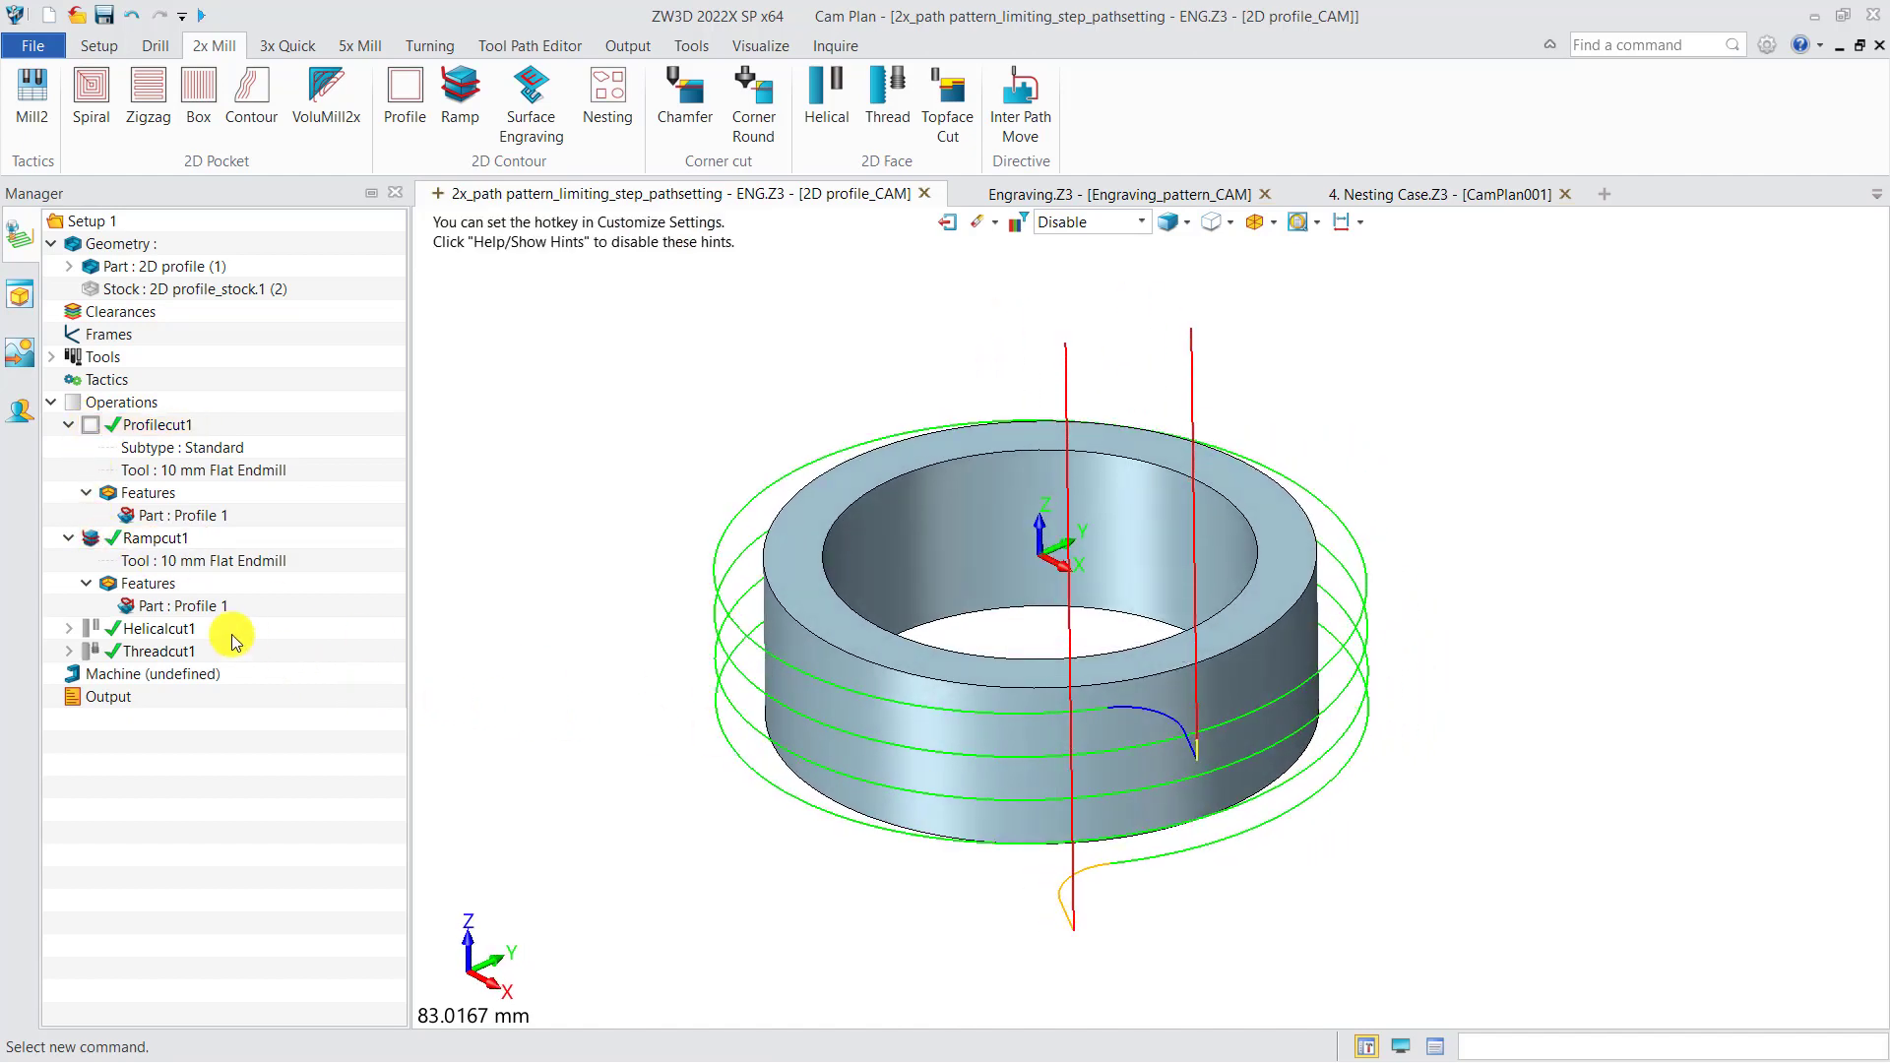
pyautogui.click(197, 605)
pyautogui.moveTo(667, 705); pyautogui.dragTo(726, 731, button='middle')
# - Review Rampcut1's tool motion around the ring with the toolpath verification
pyautogui.click(174, 541)
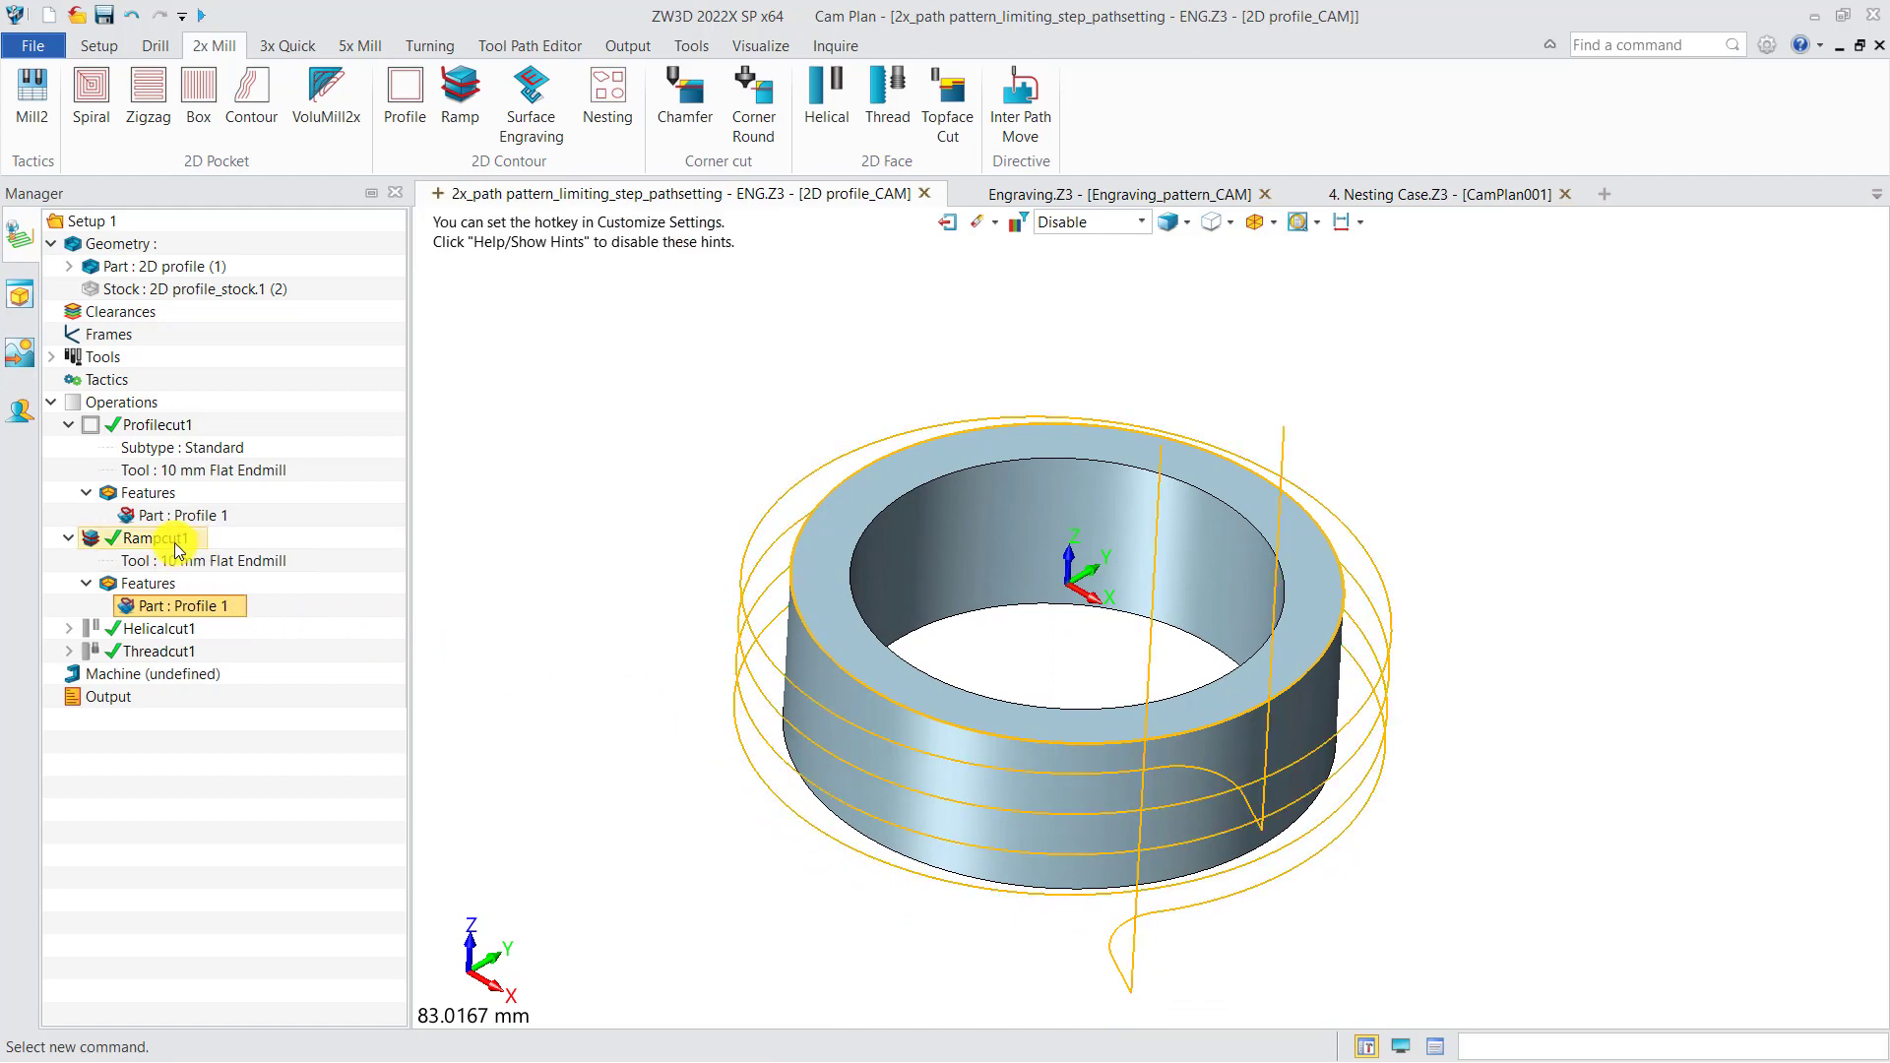
pyautogui.rightClick(174, 542)
pyautogui.click(236, 319)
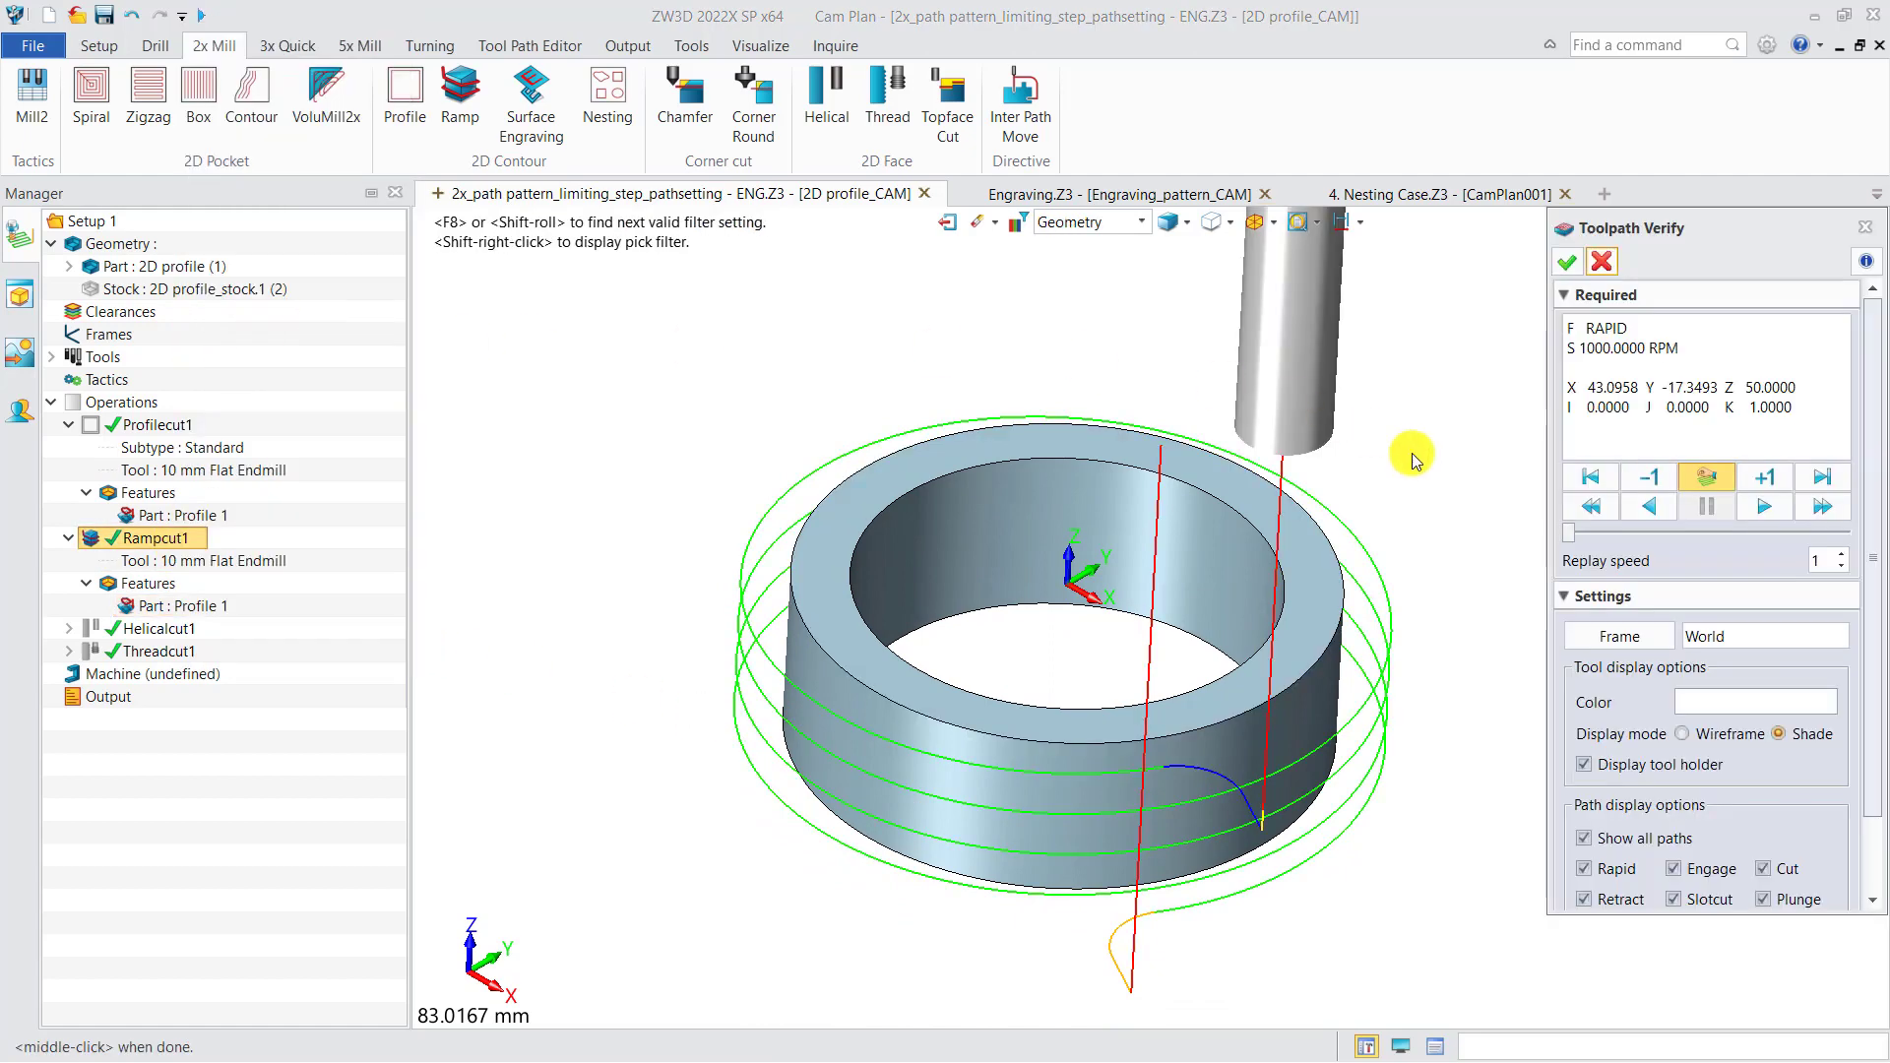
pyautogui.moveTo(814, 780); pyautogui.dragTo(911, 813, button='middle')
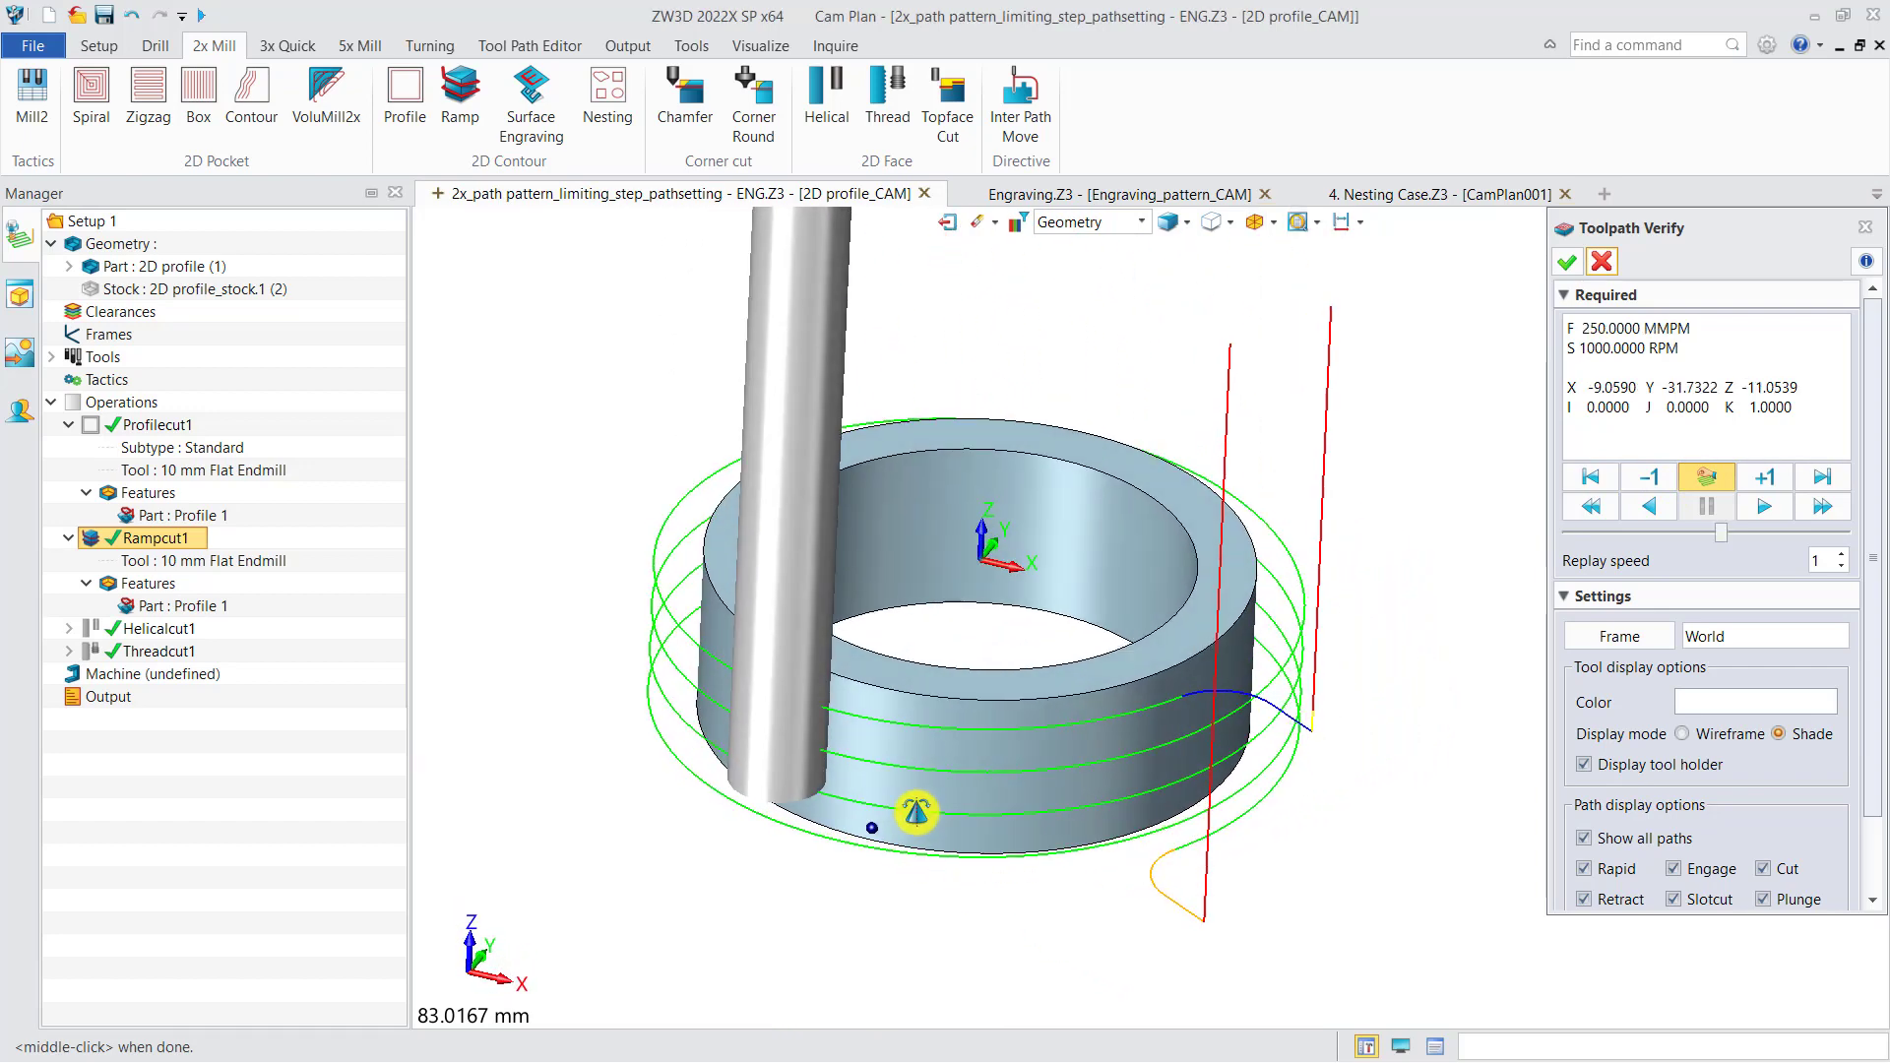
pyautogui.click(1600, 262)
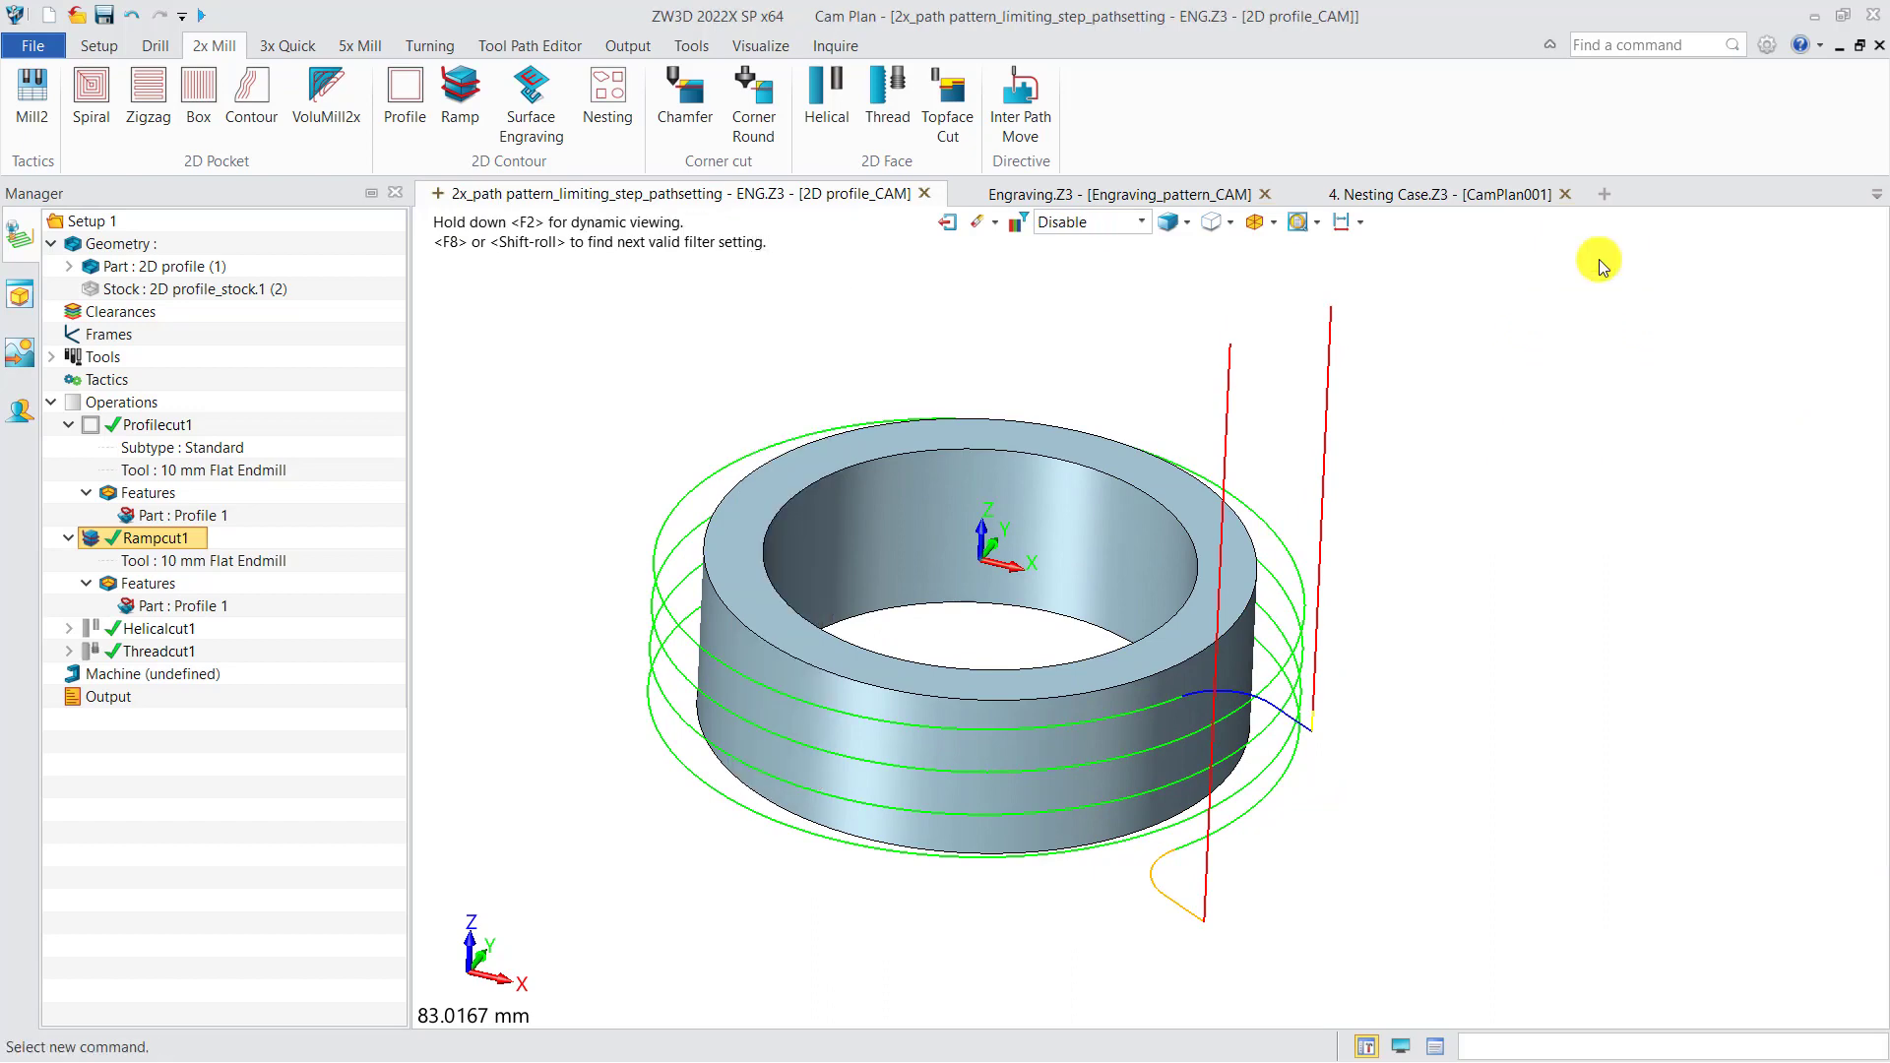
# - Switch to the Engraving.Z3 document and examine Surface Engrave 1's profile 1 on the curved block
pyautogui.click(1075, 200)
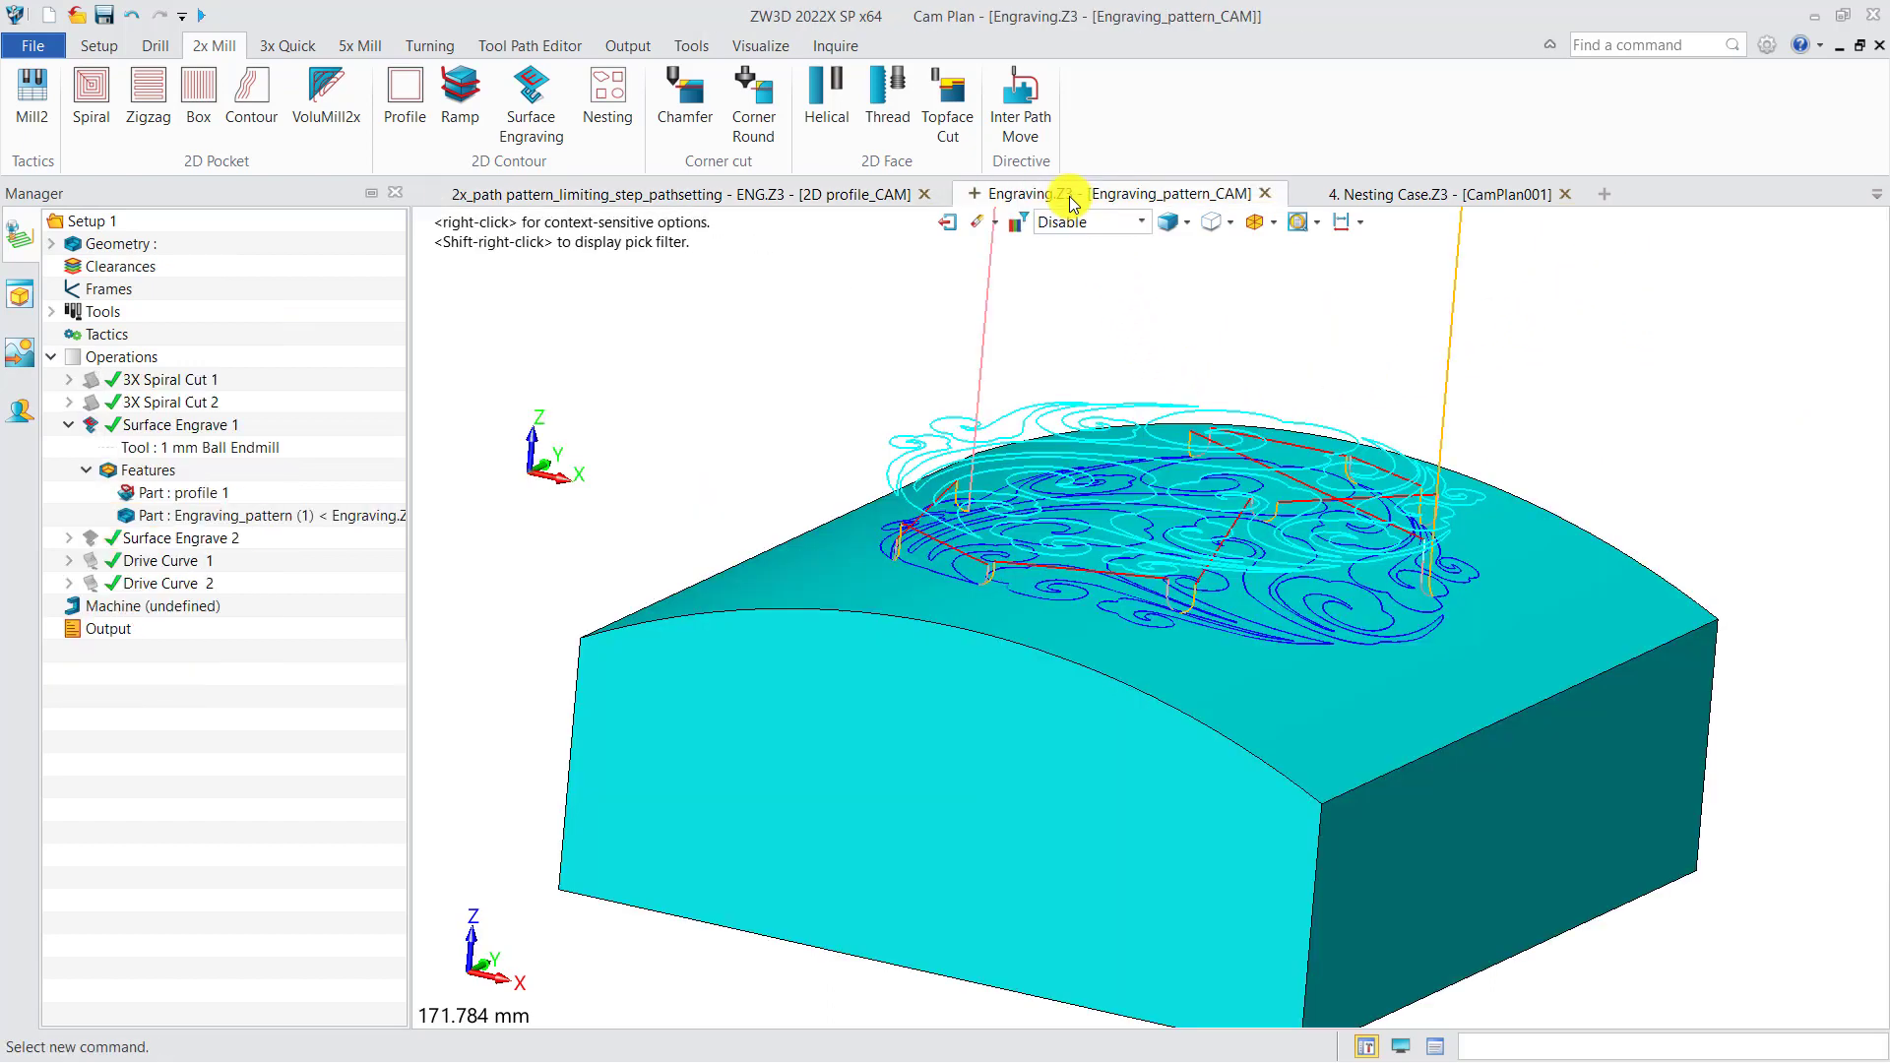
pyautogui.moveTo(758, 487); pyautogui.dragTo(757, 499, button='middle')
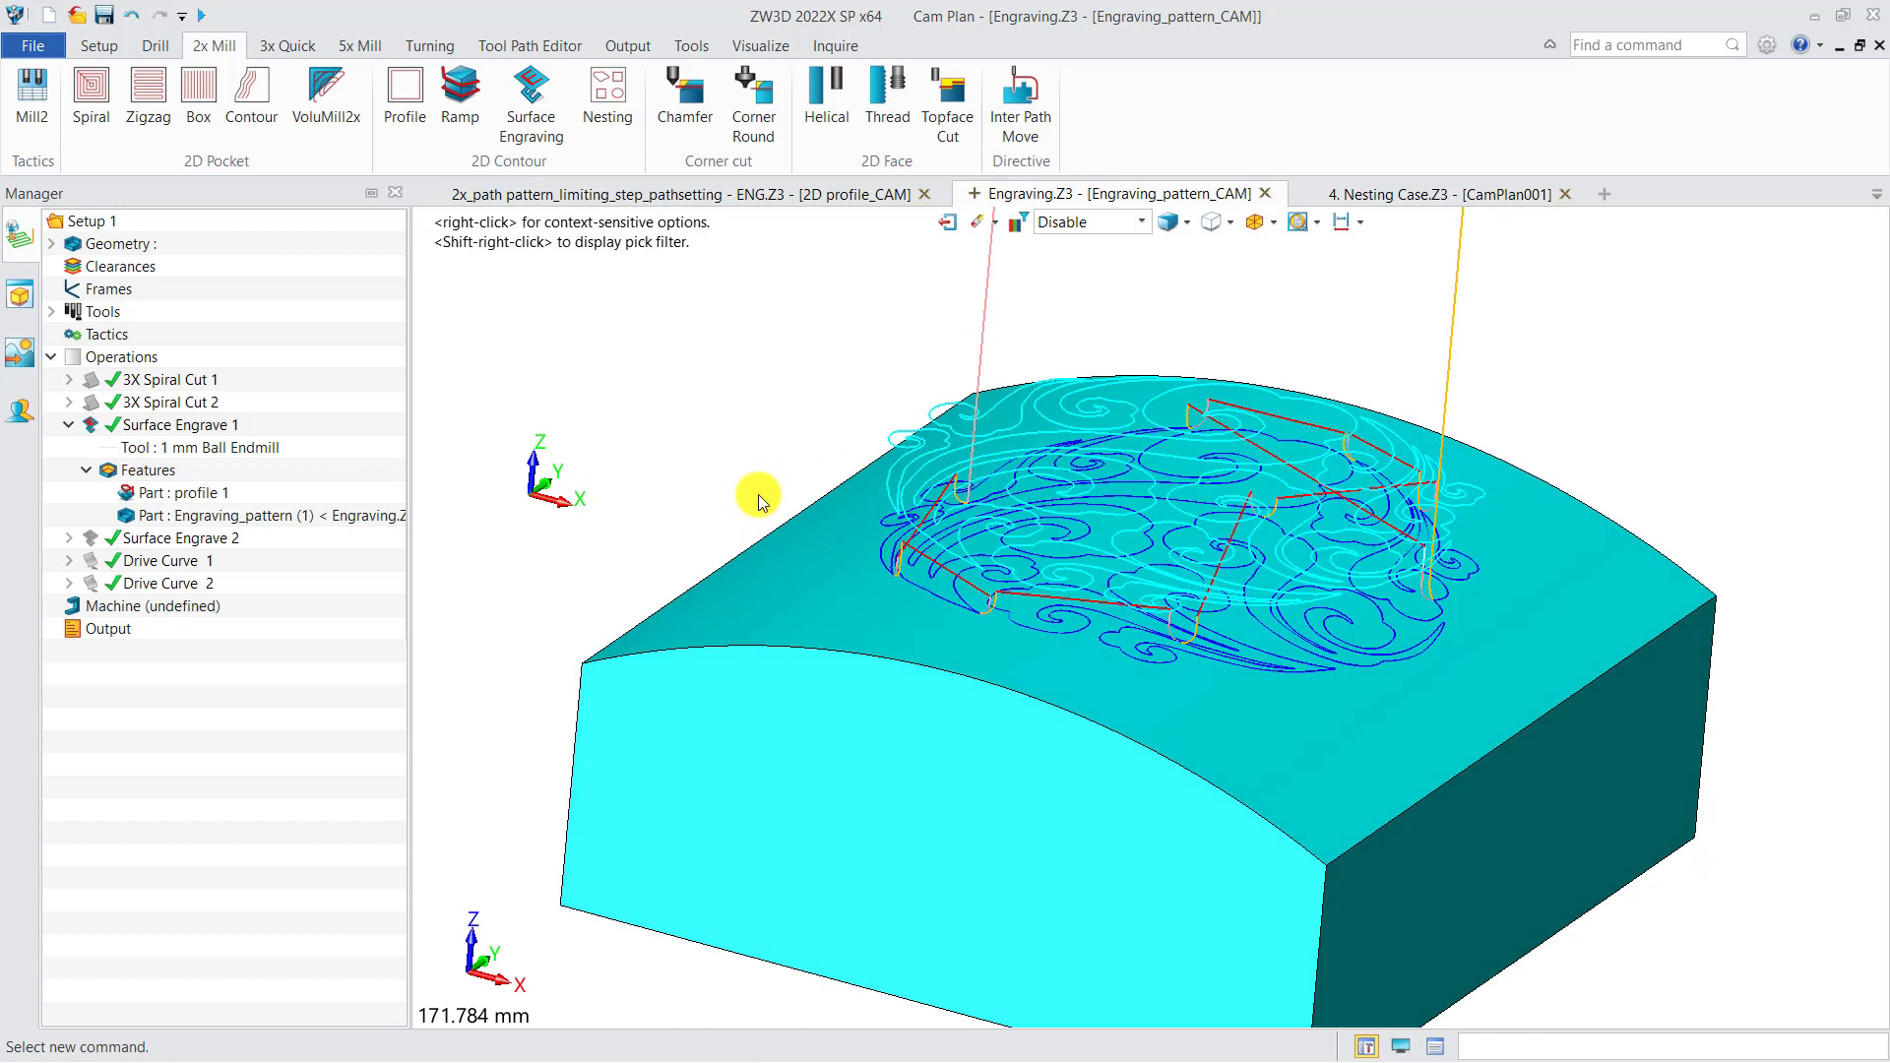
pyautogui.click(209, 494)
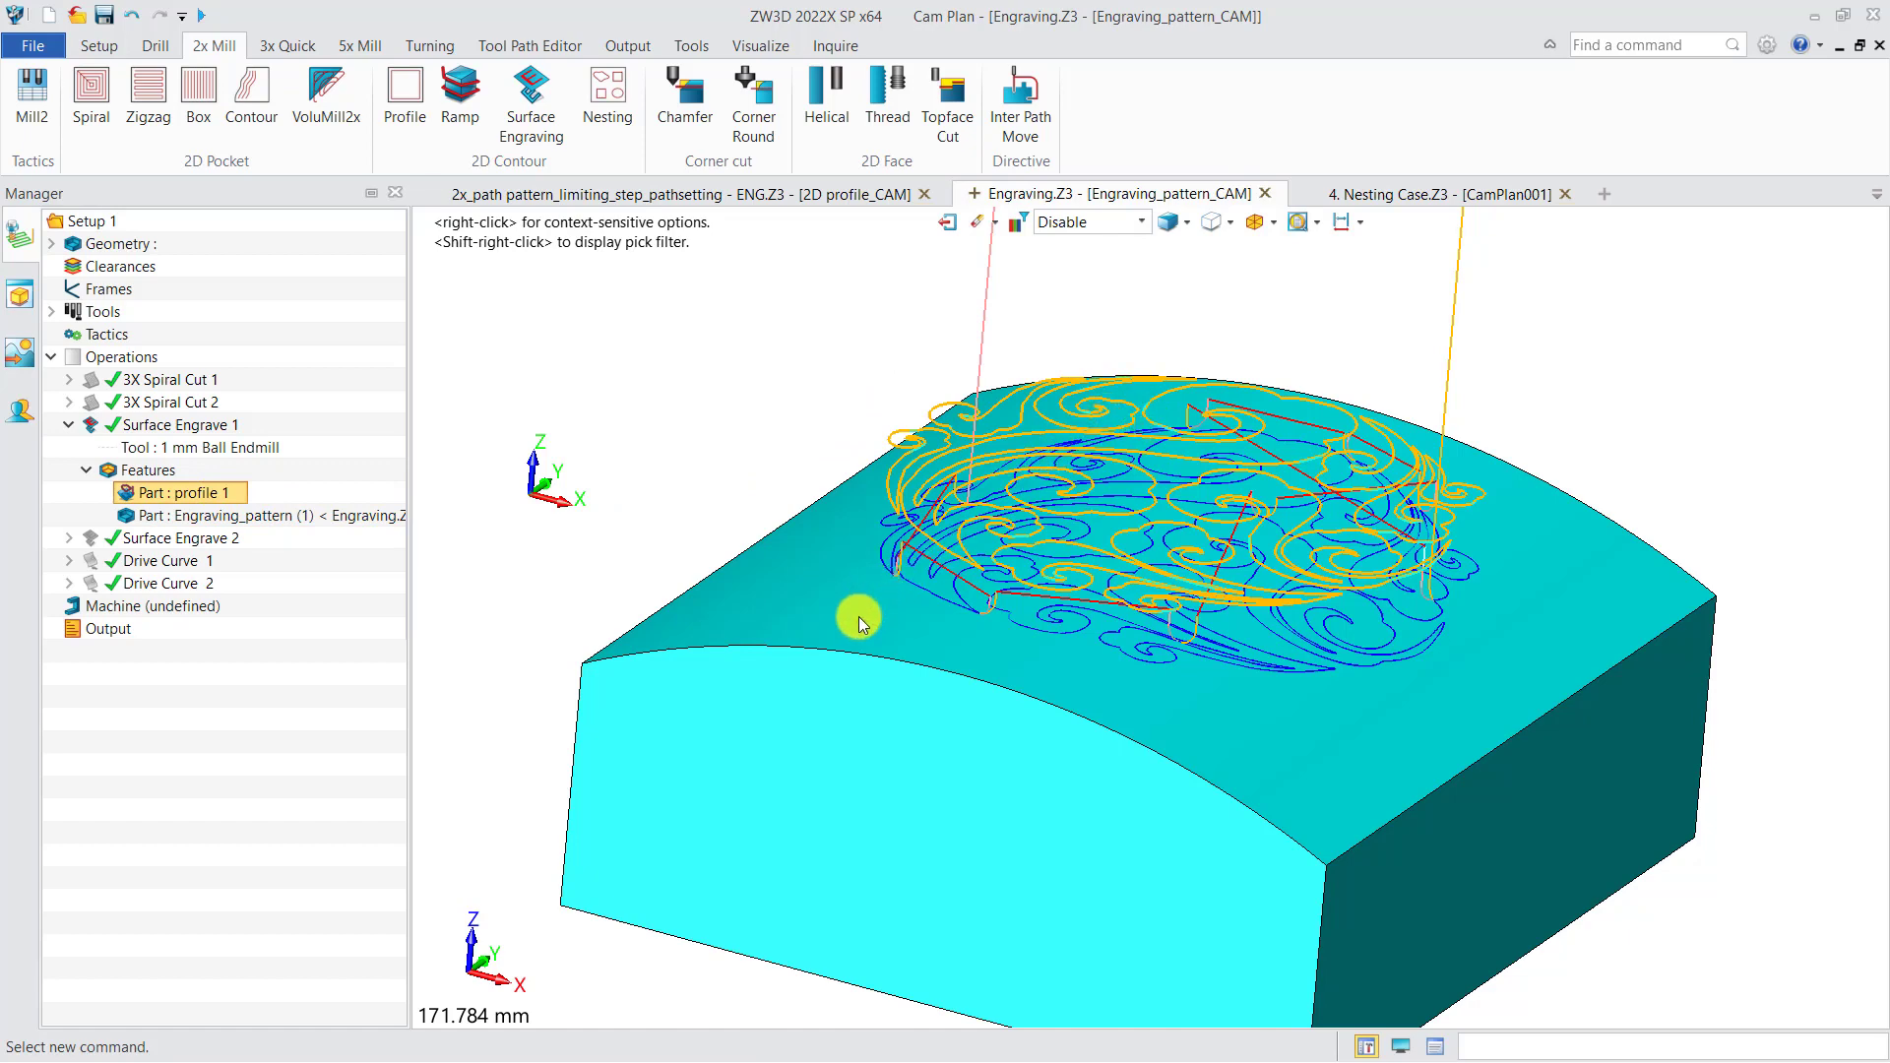
pyautogui.moveTo(858, 617); pyautogui.dragTo(930, 626, button='middle')
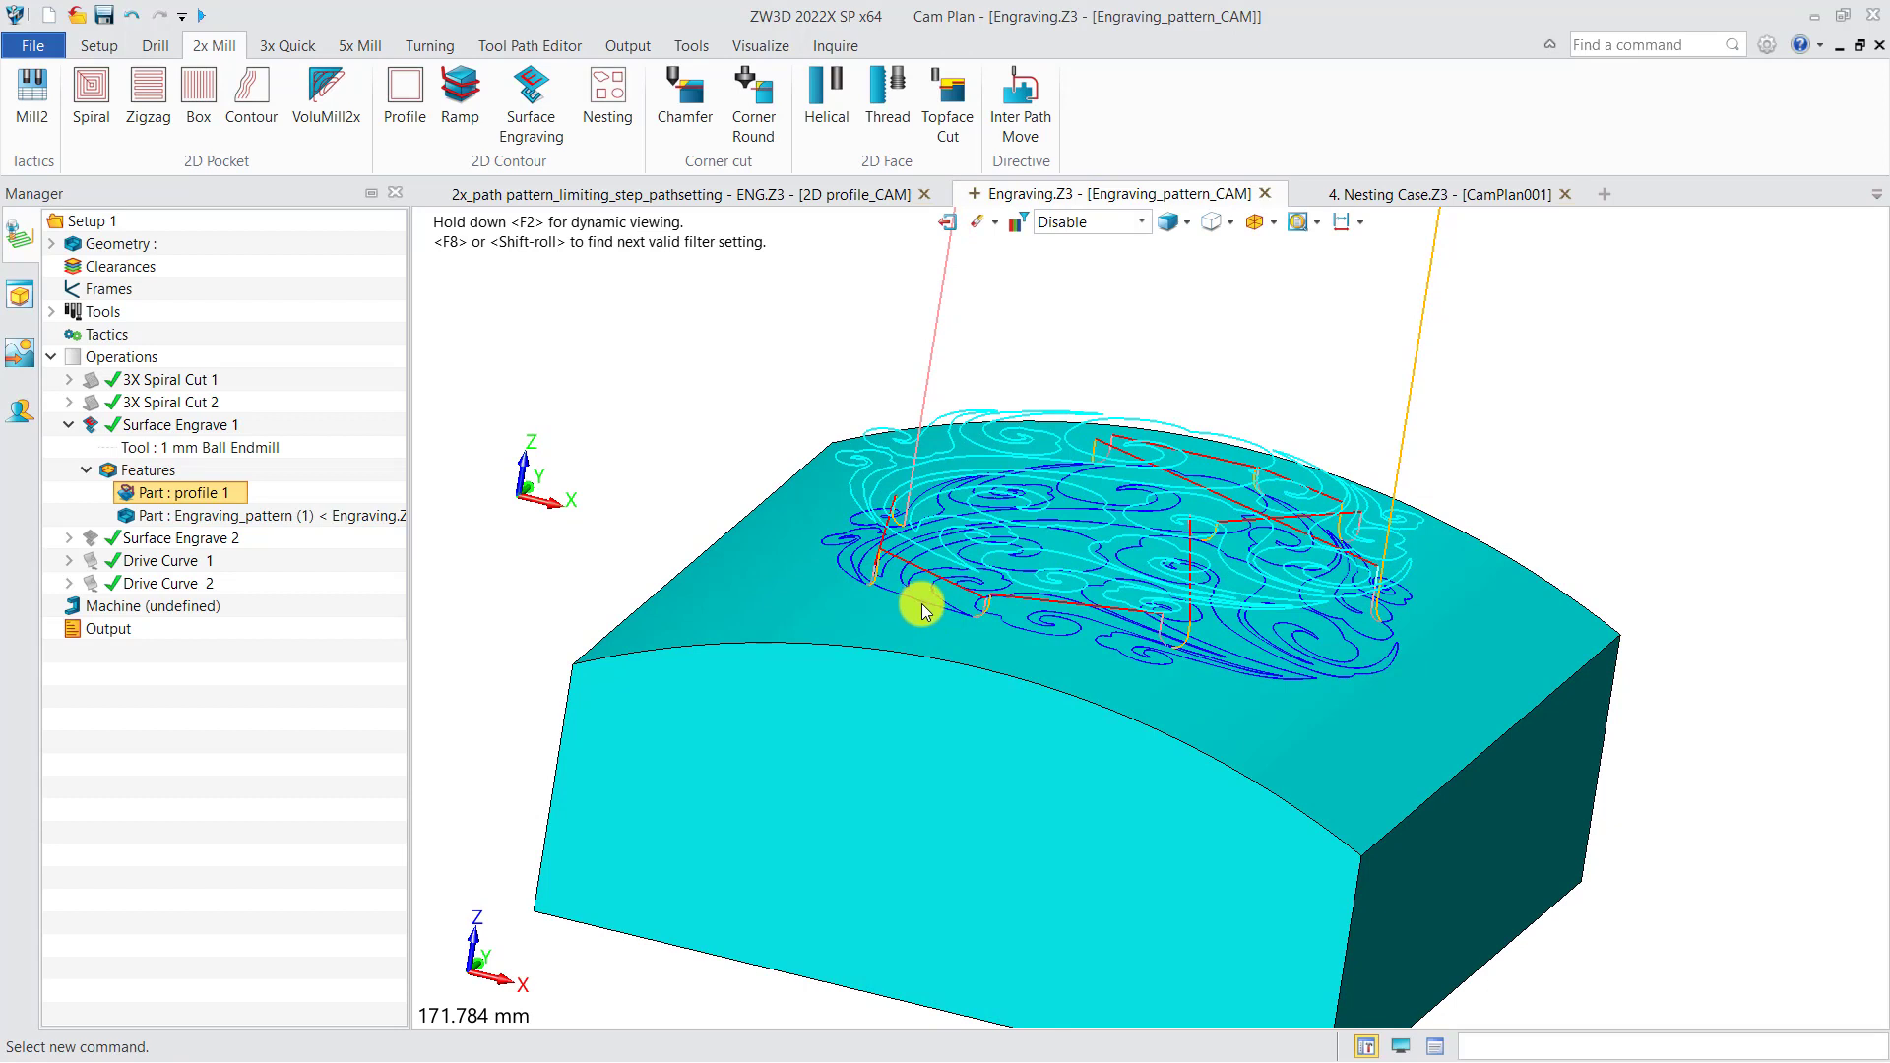
# - Switch to the 4. Nesting Case.Z3 document and open the attributes of component nest profile 6 in Nesting 2
pyautogui.click(1386, 204)
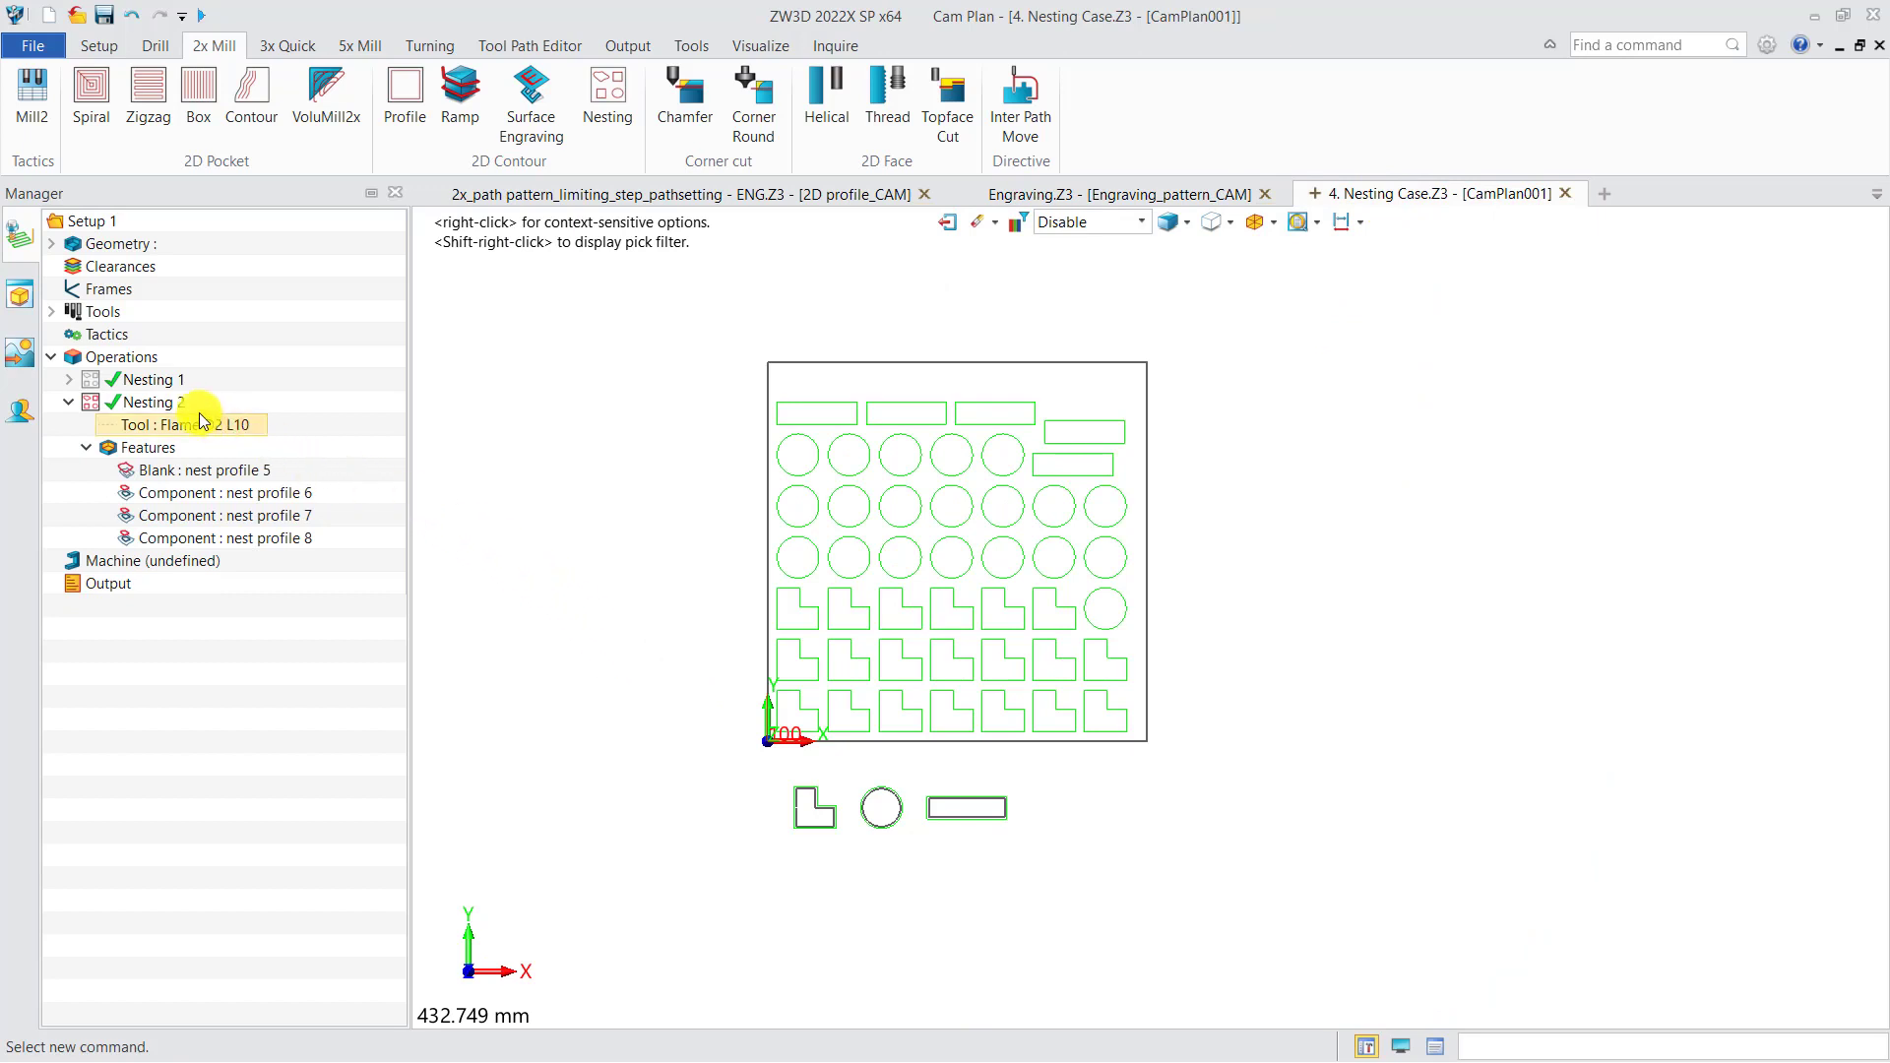
pyautogui.doubleClick(209, 498)
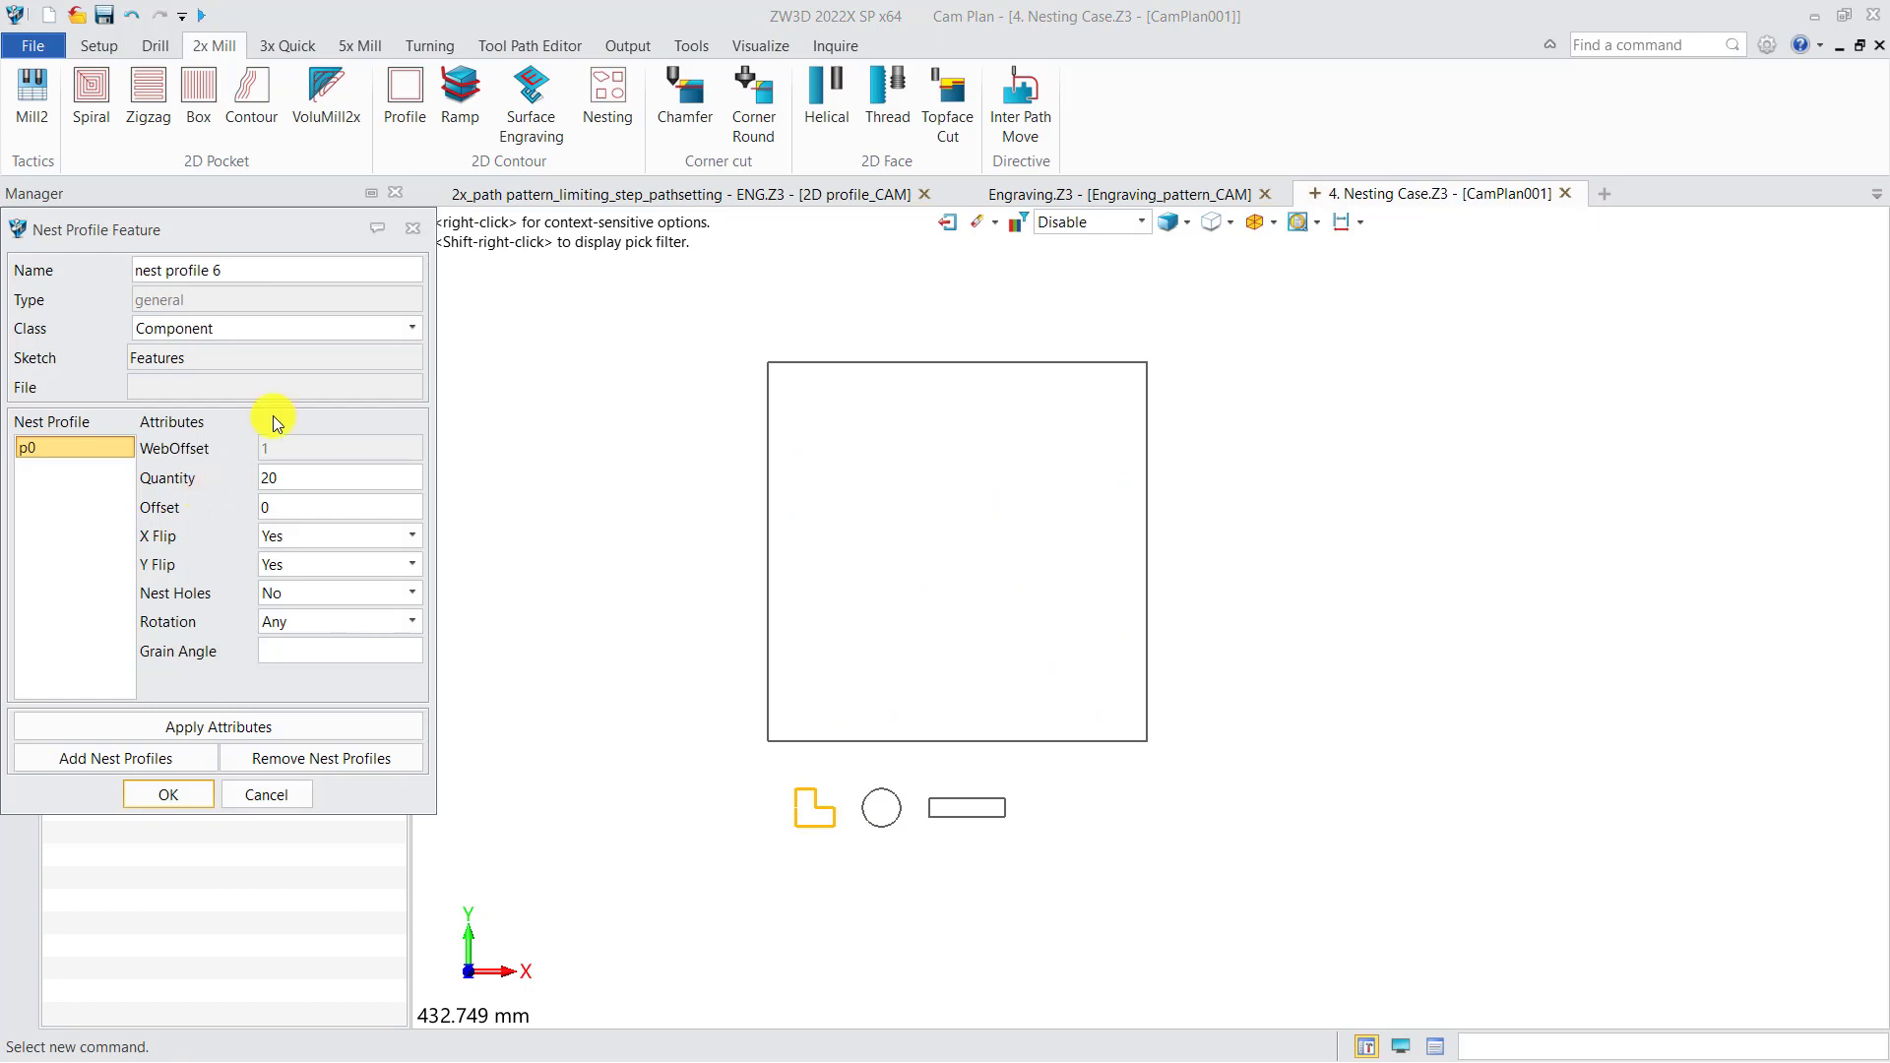
# - Check component nest profile 6's attributes and highlight the other component and blank profiles of Nesting 2
pyautogui.moveTo(252, 240); pyautogui.dragTo(513, 308)
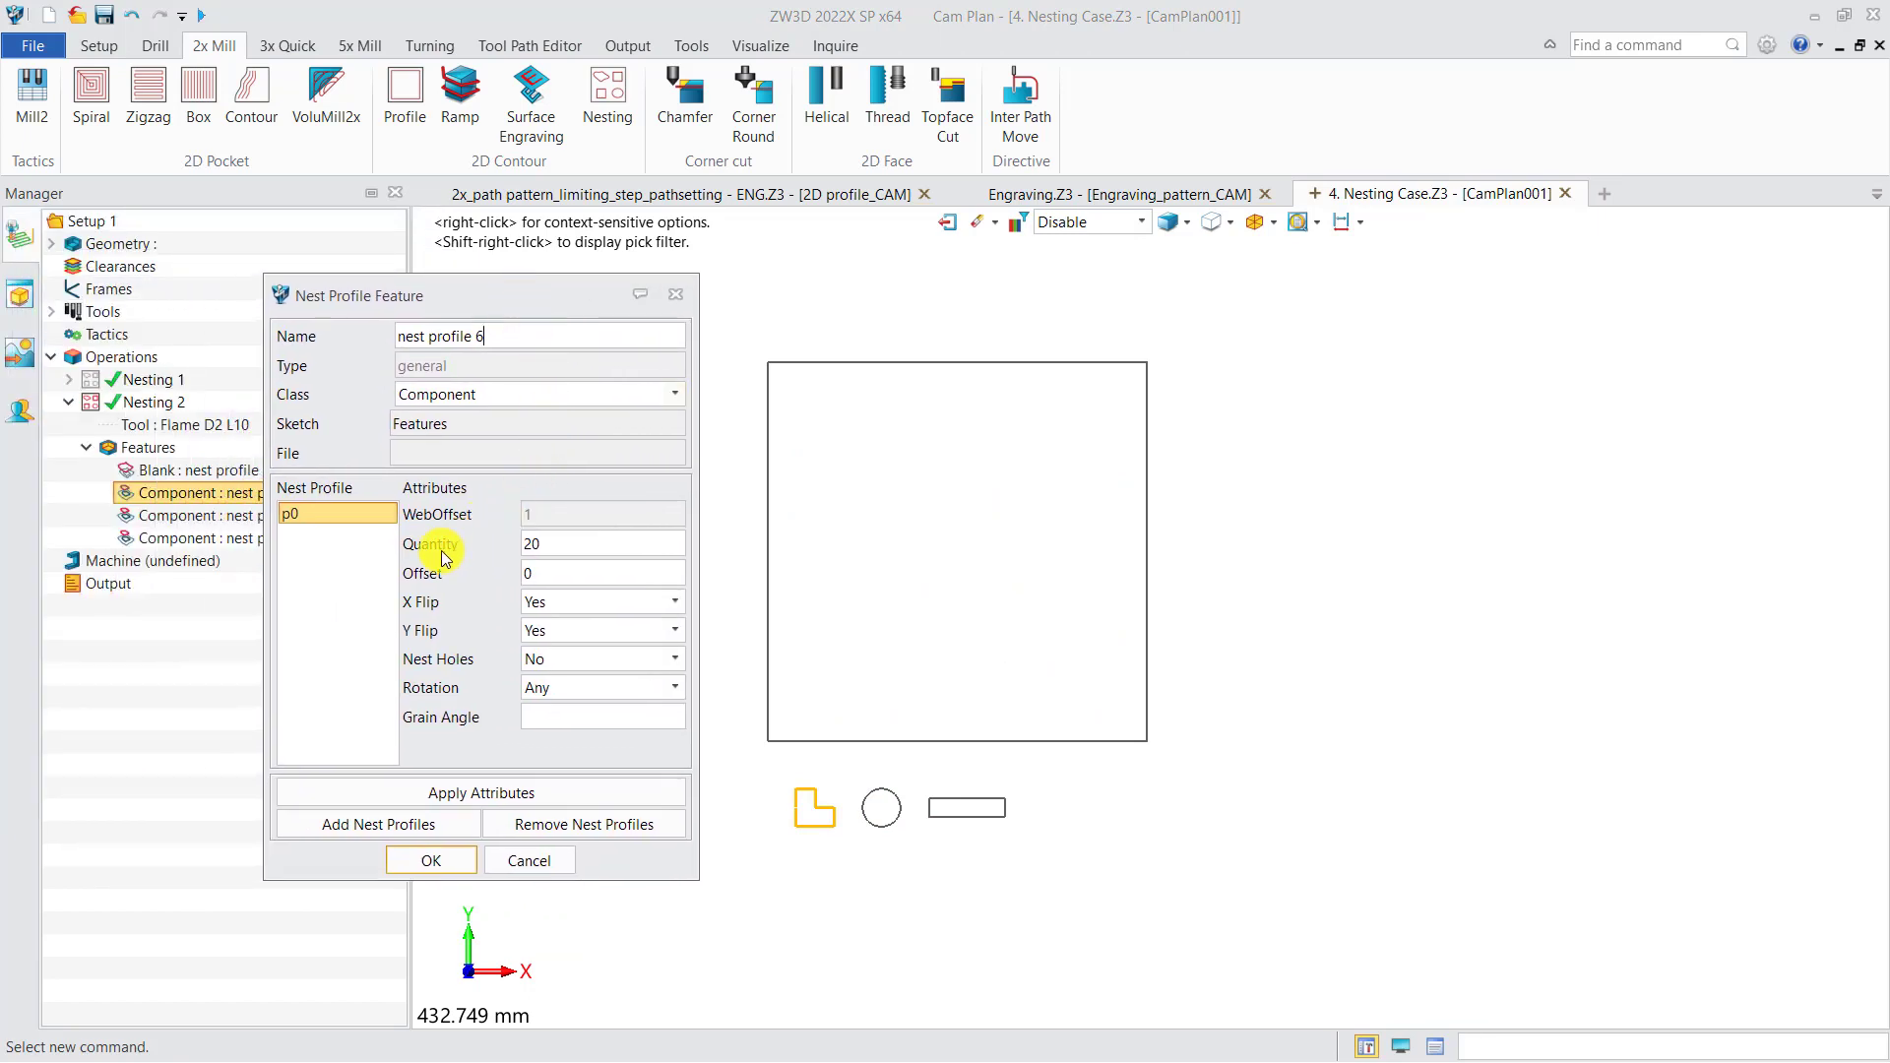
pyautogui.click(226, 518)
pyautogui.click(229, 537)
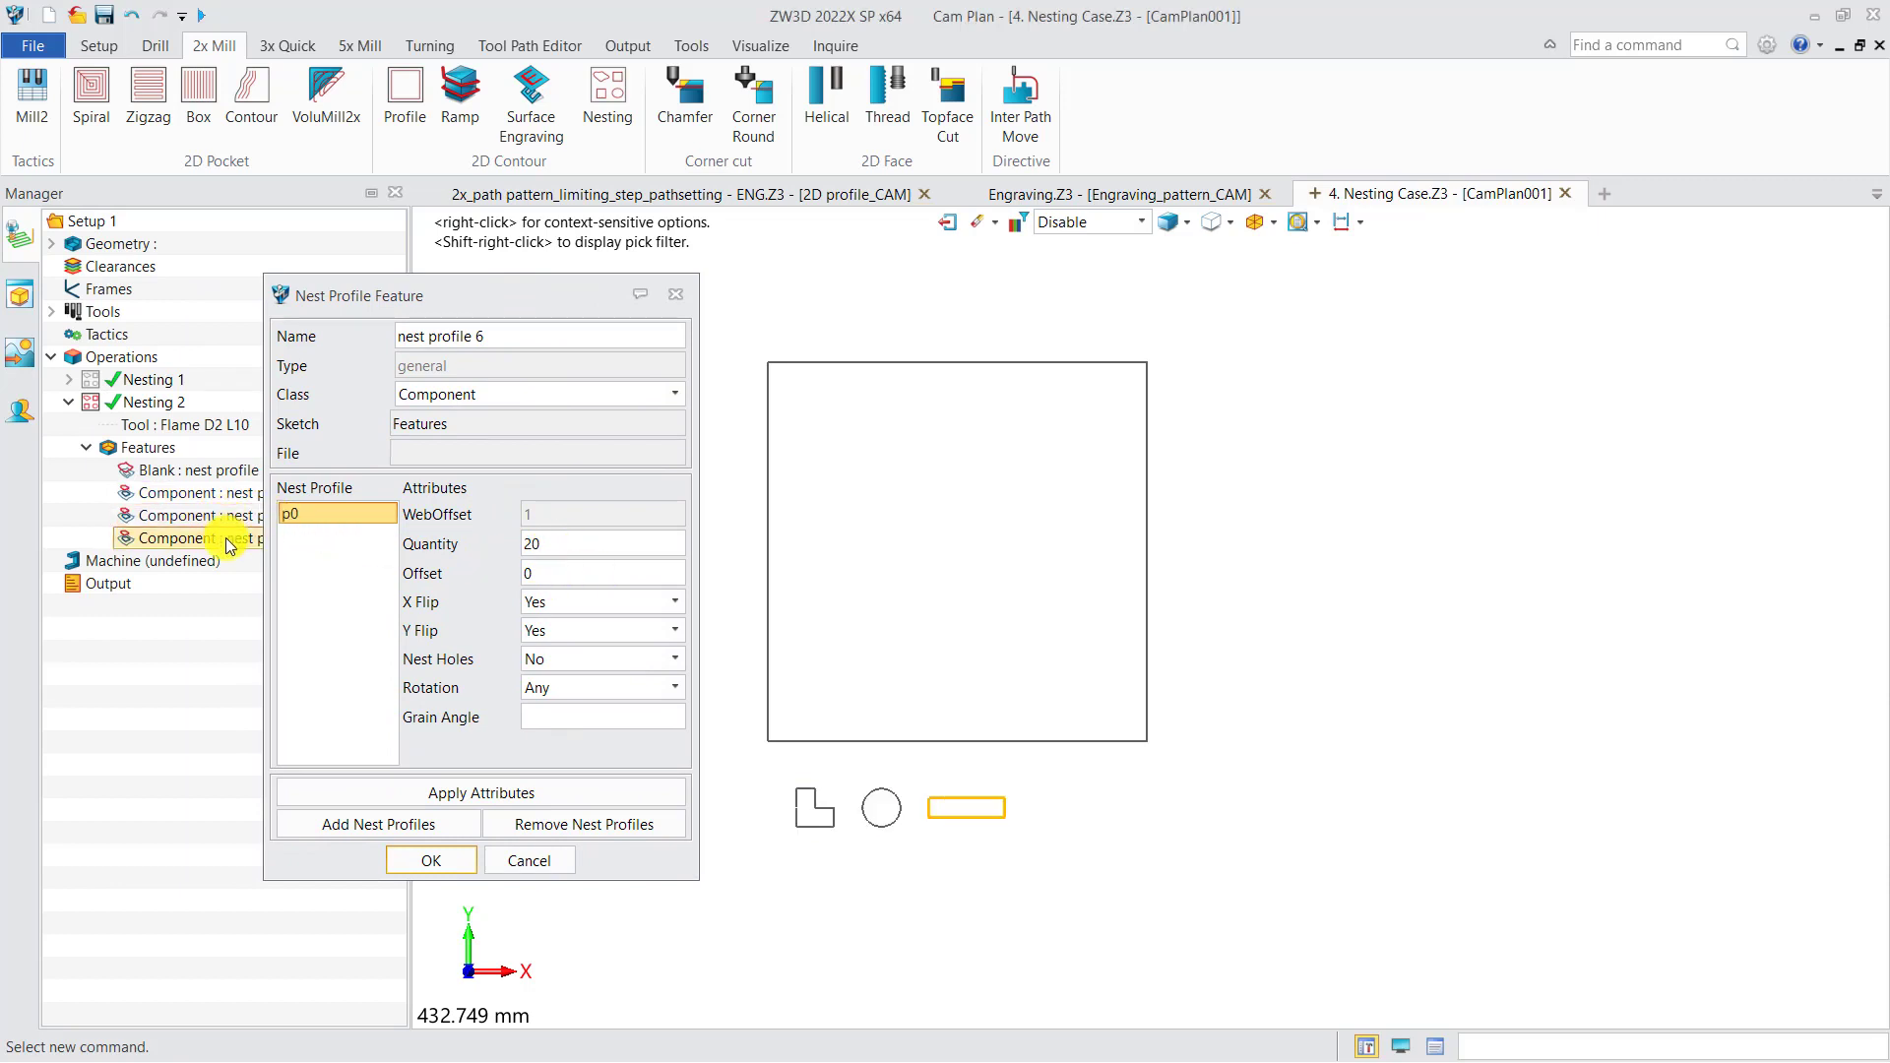
pyautogui.click(675, 295)
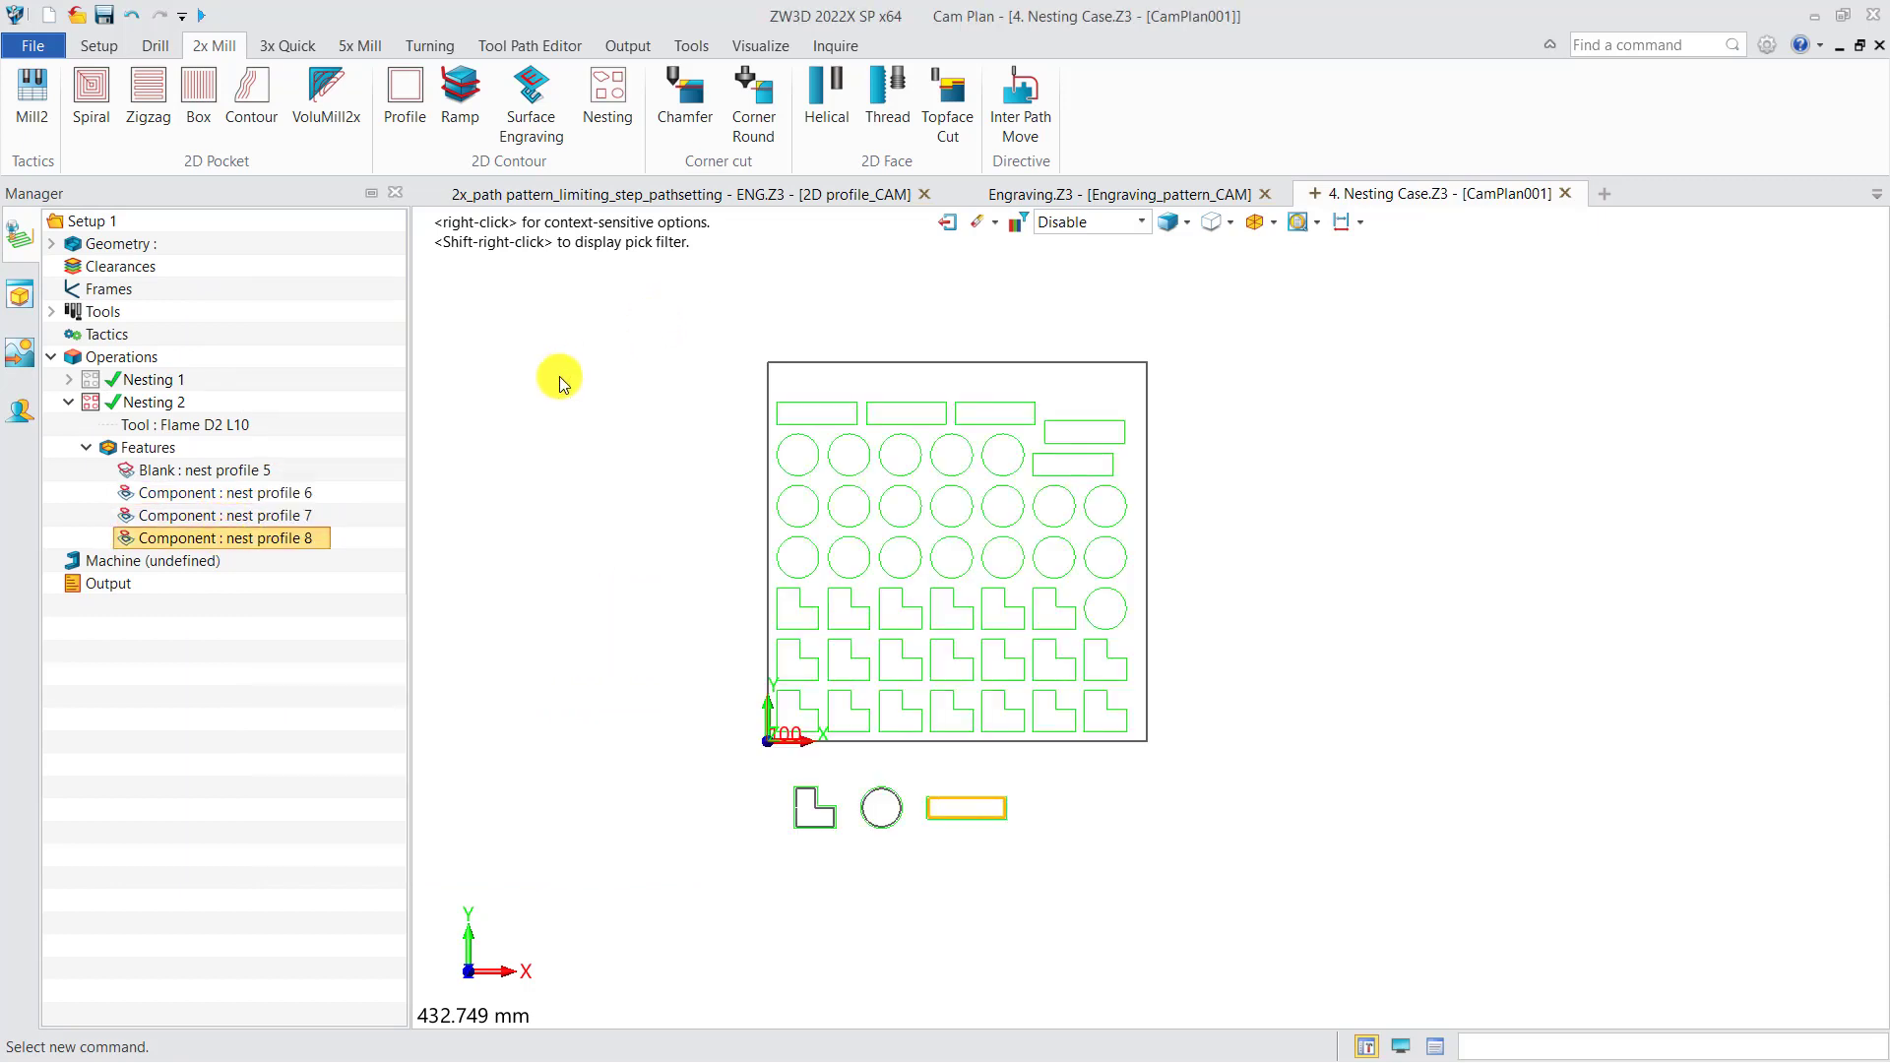
pyautogui.click(254, 476)
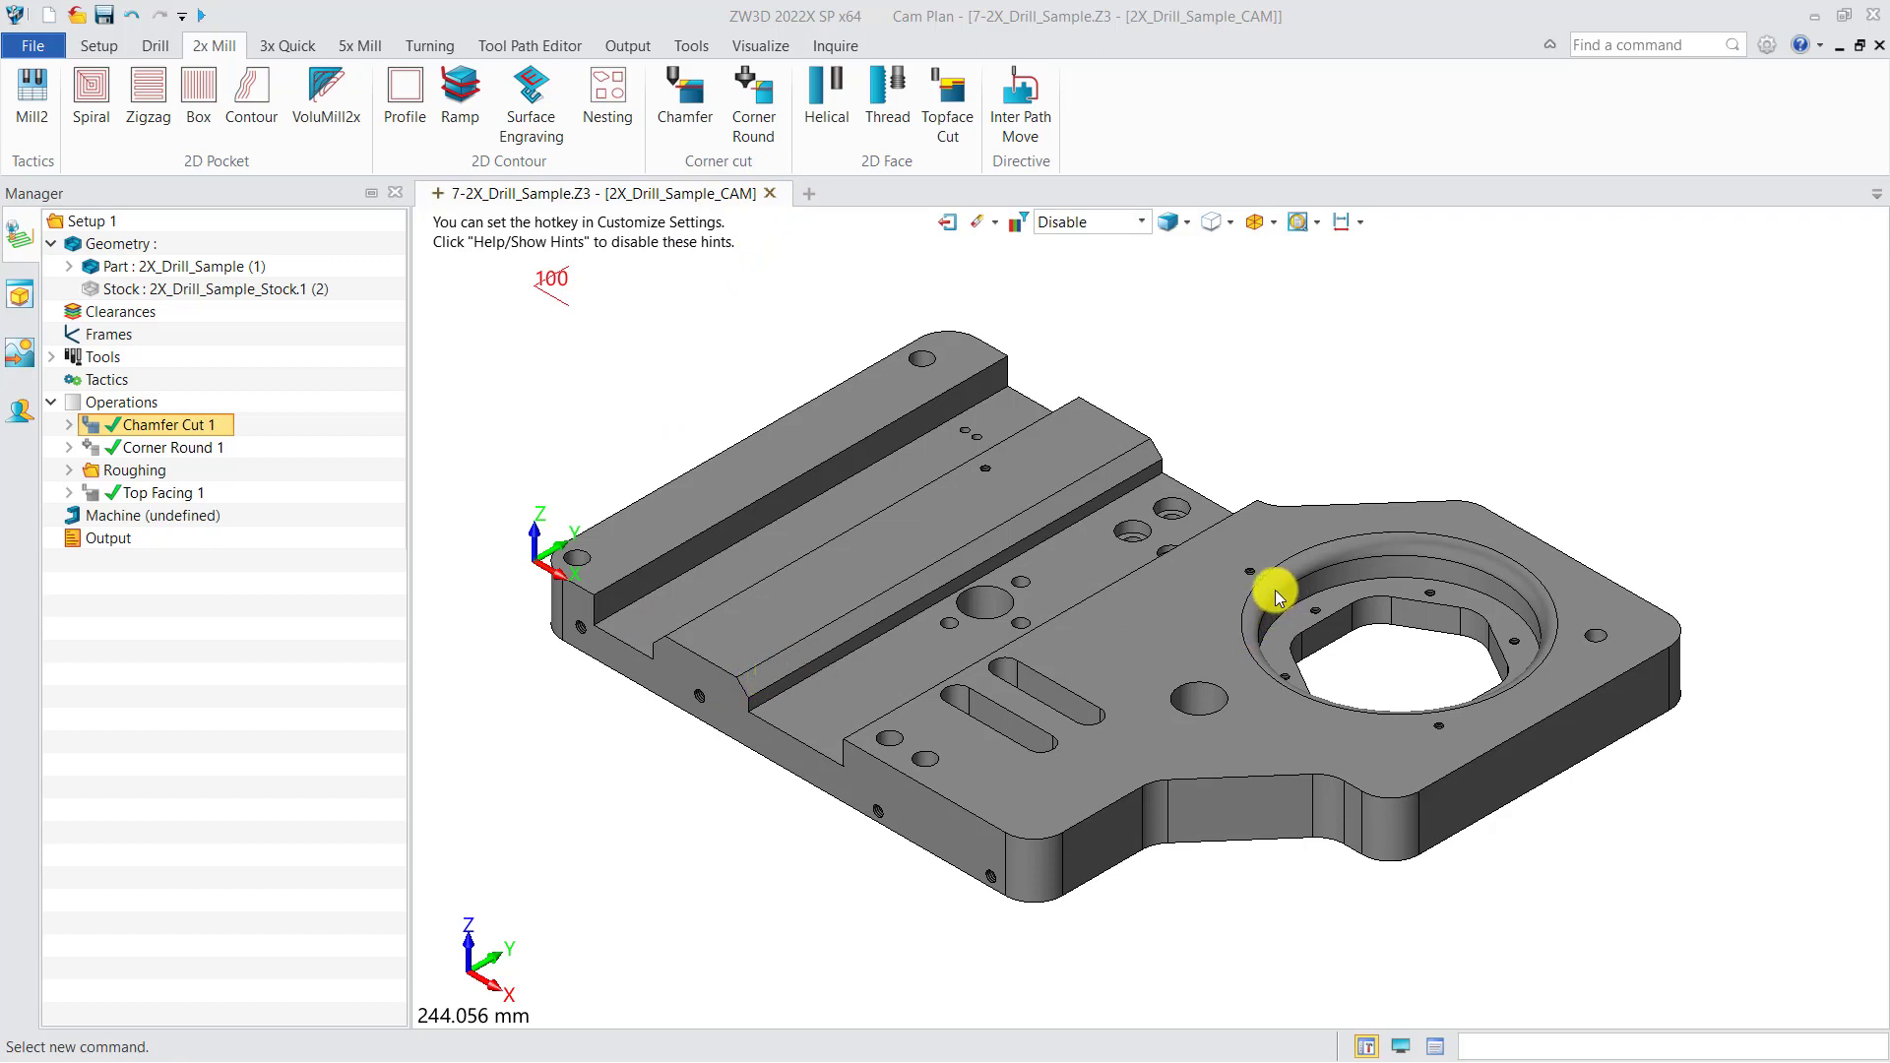
# - Show the Chamfer Cut 1 toolpath on the drill sample plate and review the tool against the chamfered edge with toolpath verification
pyautogui.click(91, 431)
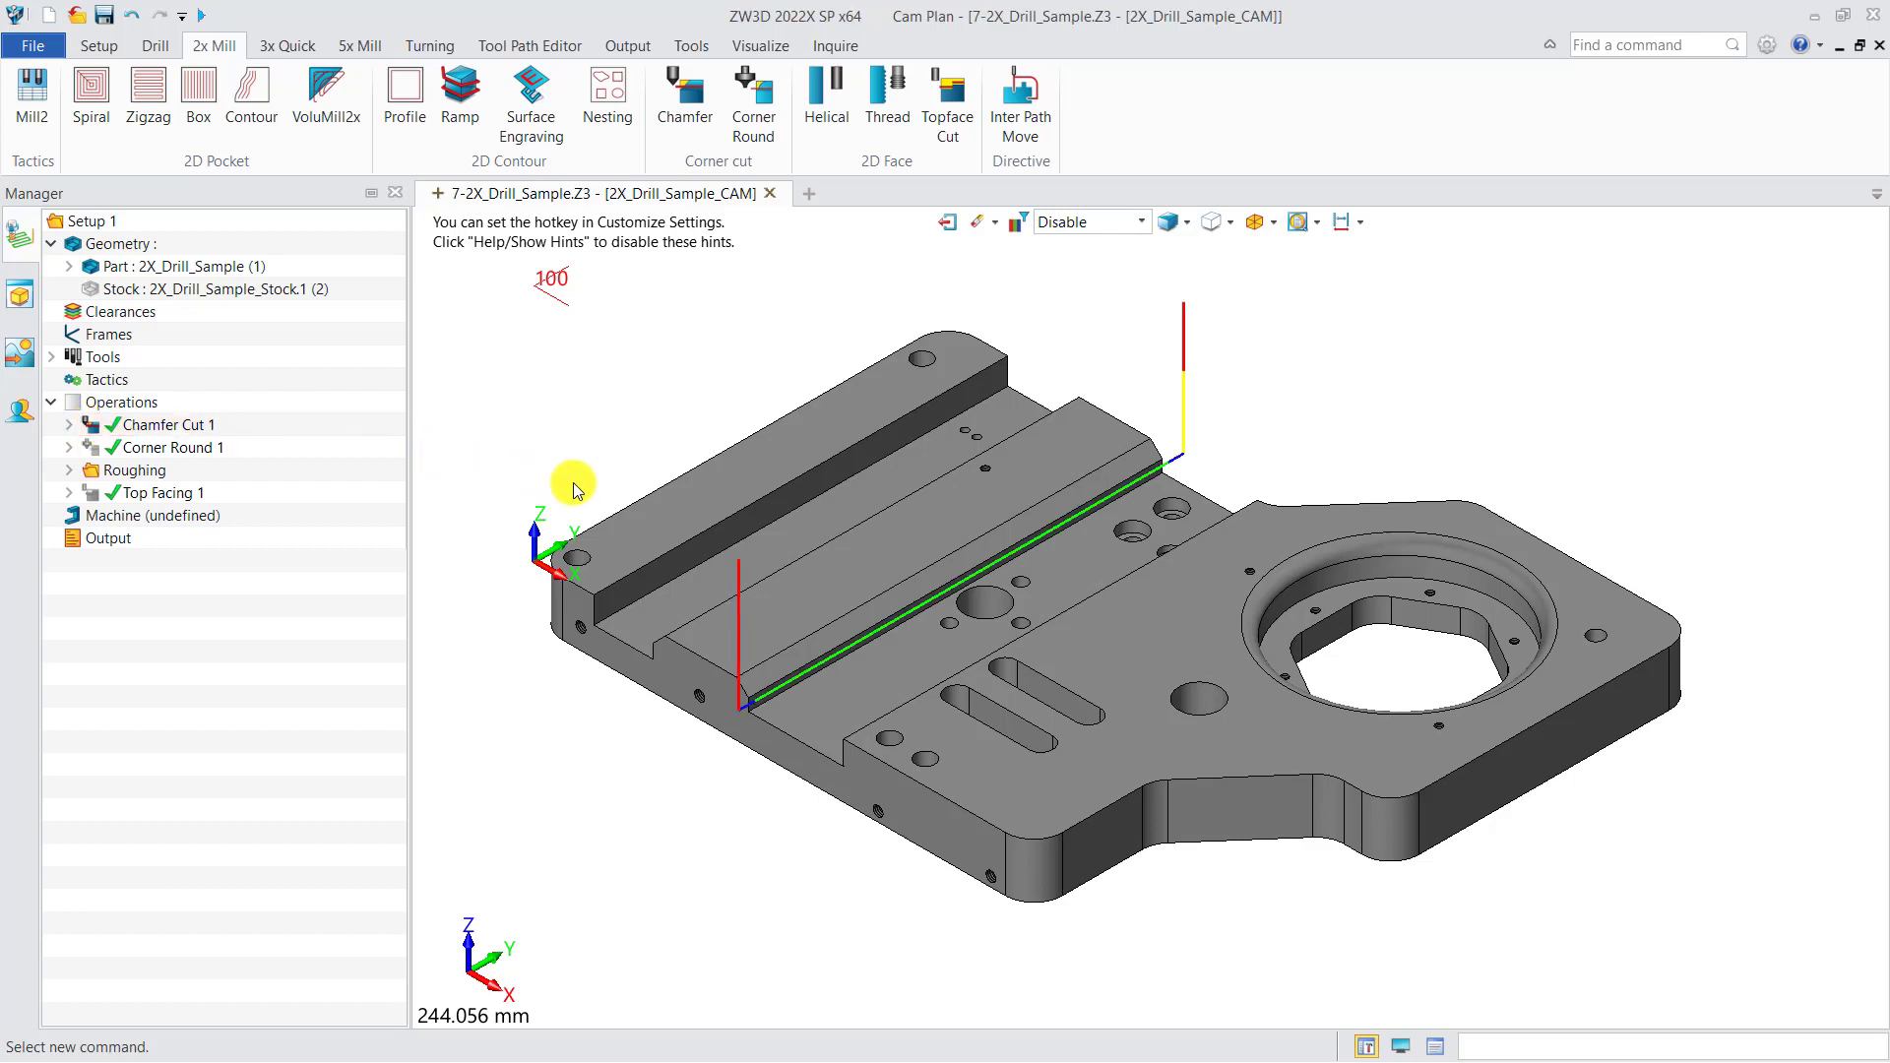
pyautogui.rightClick(211, 430)
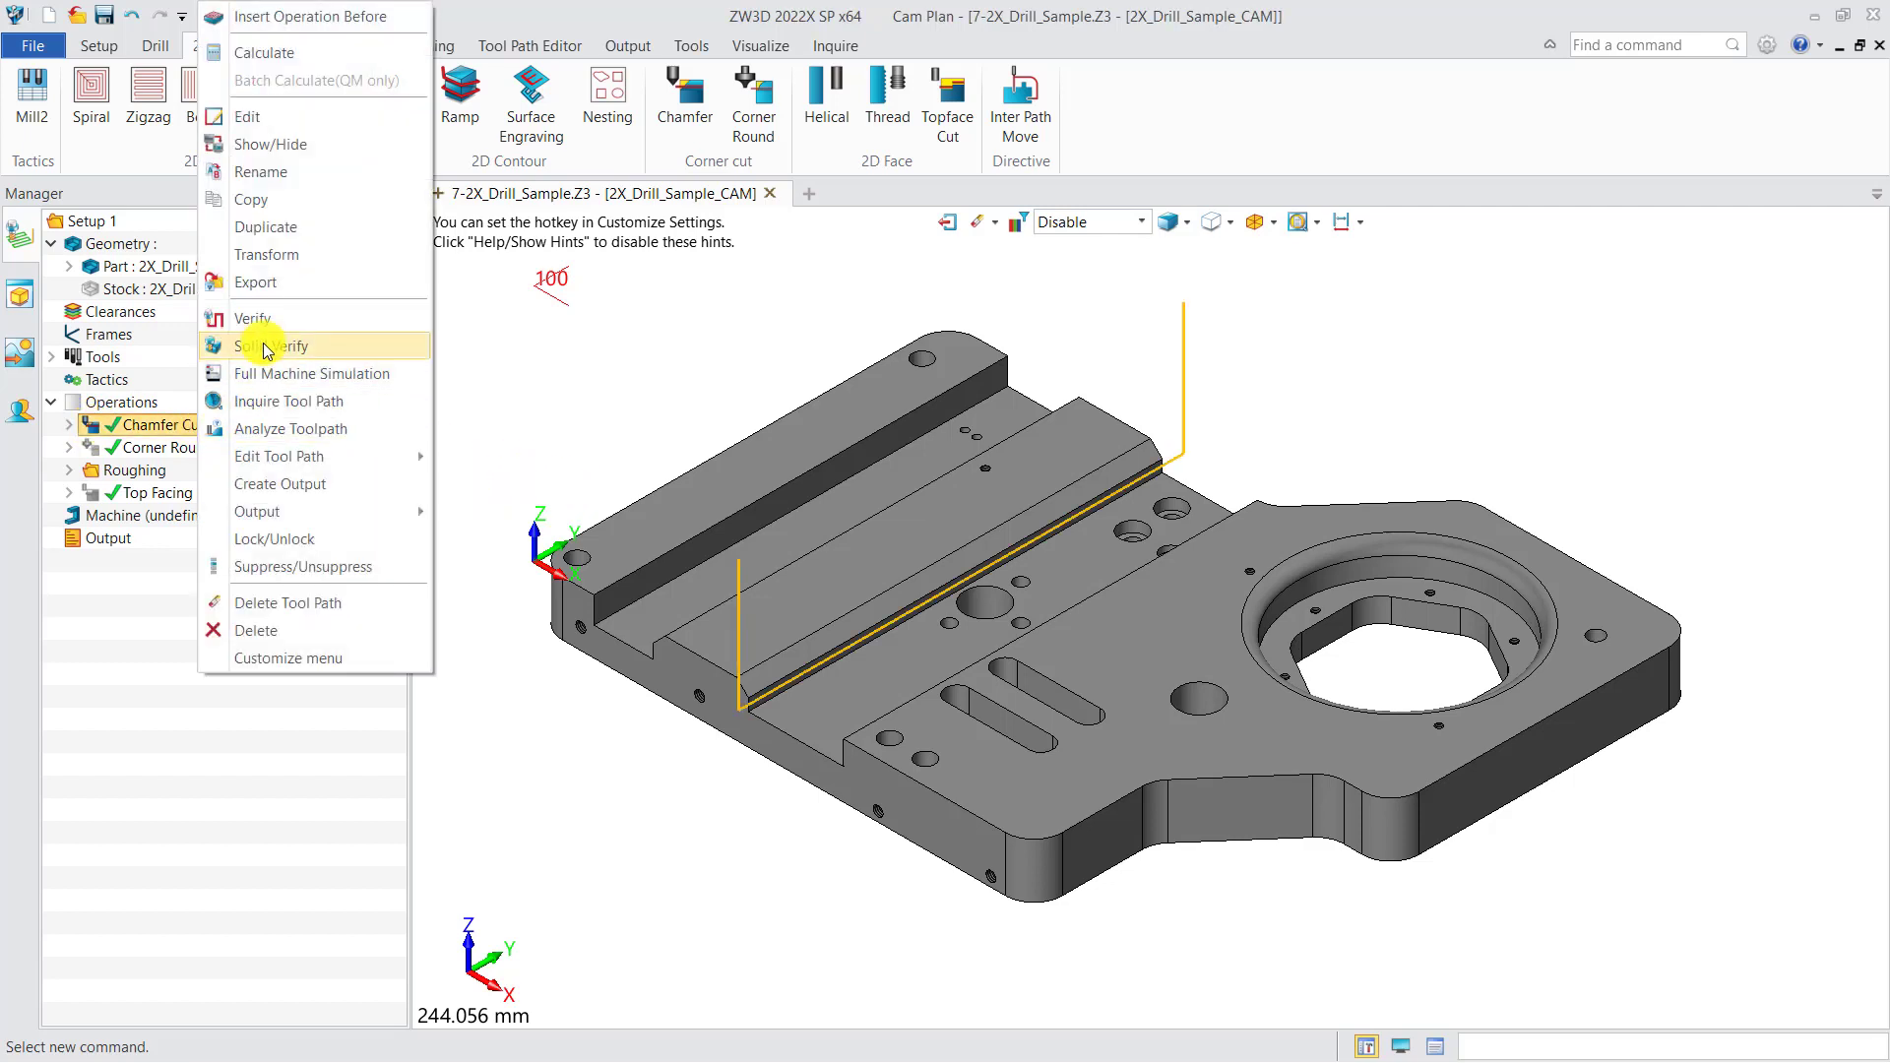
pyautogui.click(263, 320)
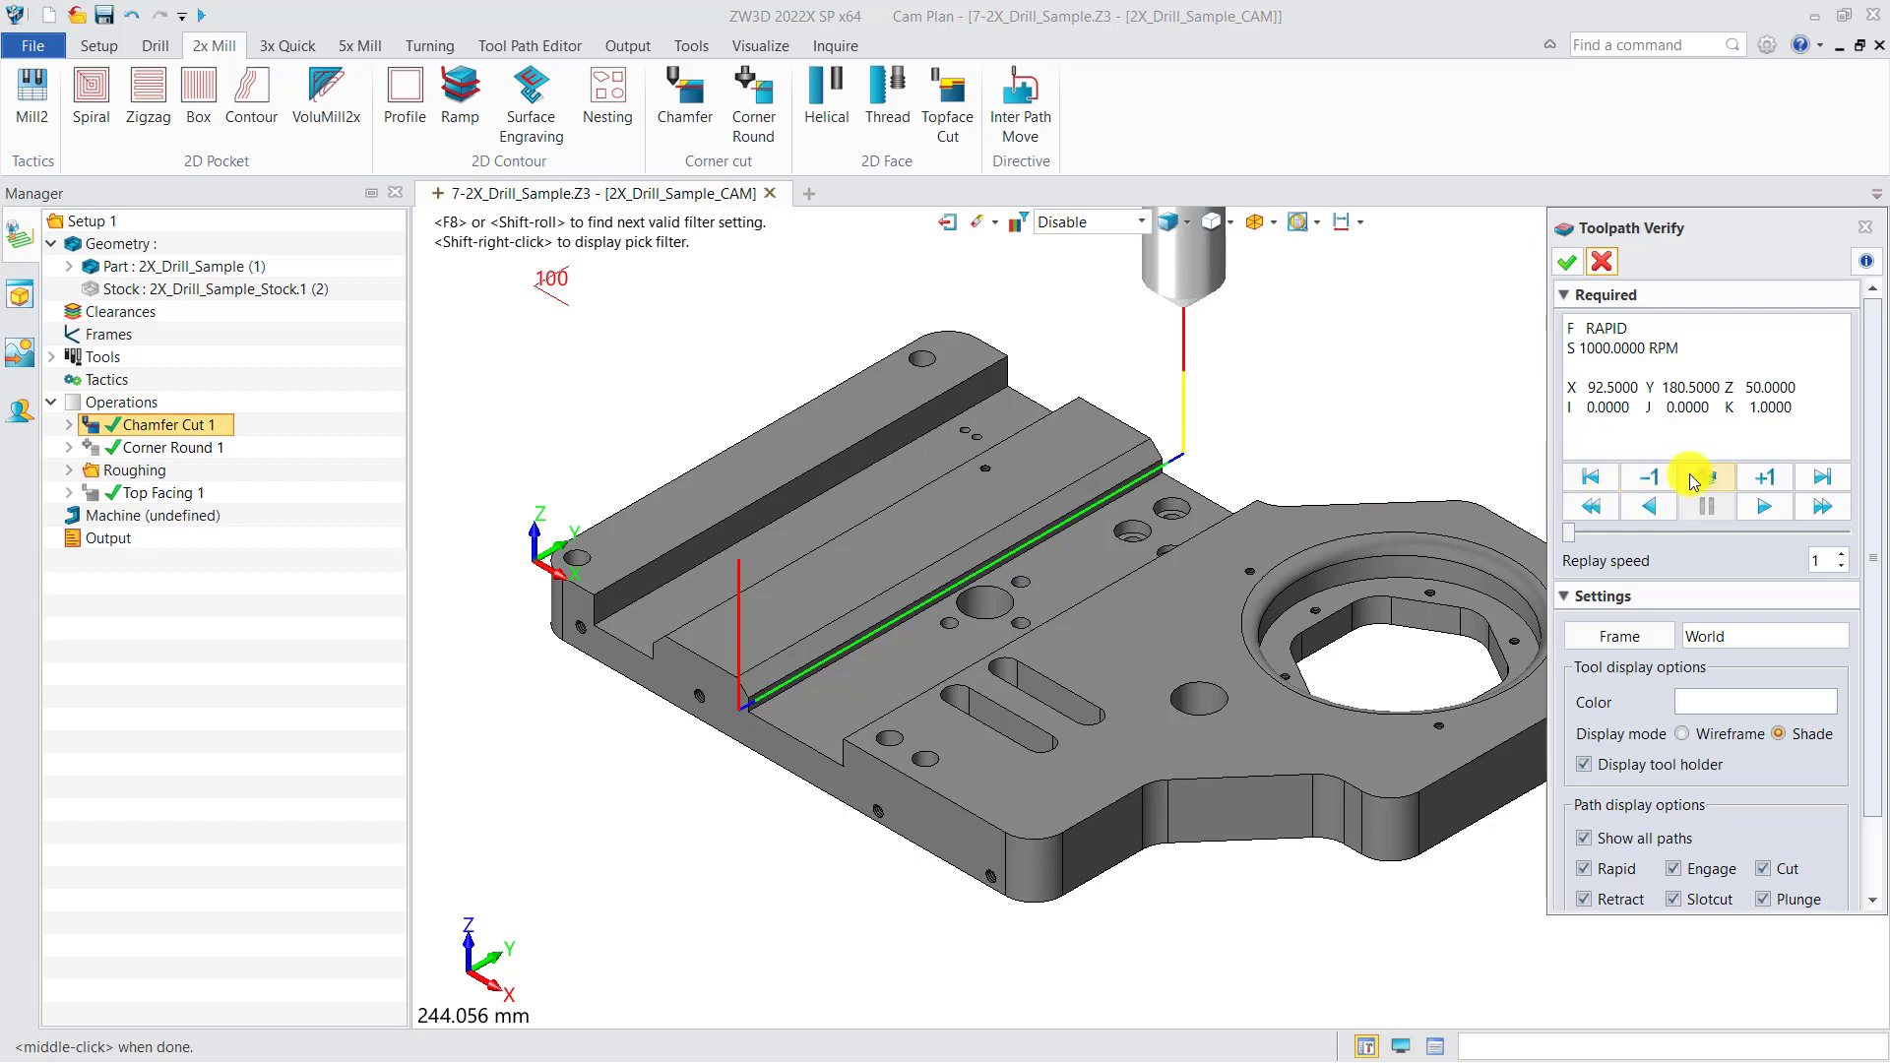
pyautogui.scroll(3, 1089, 546)
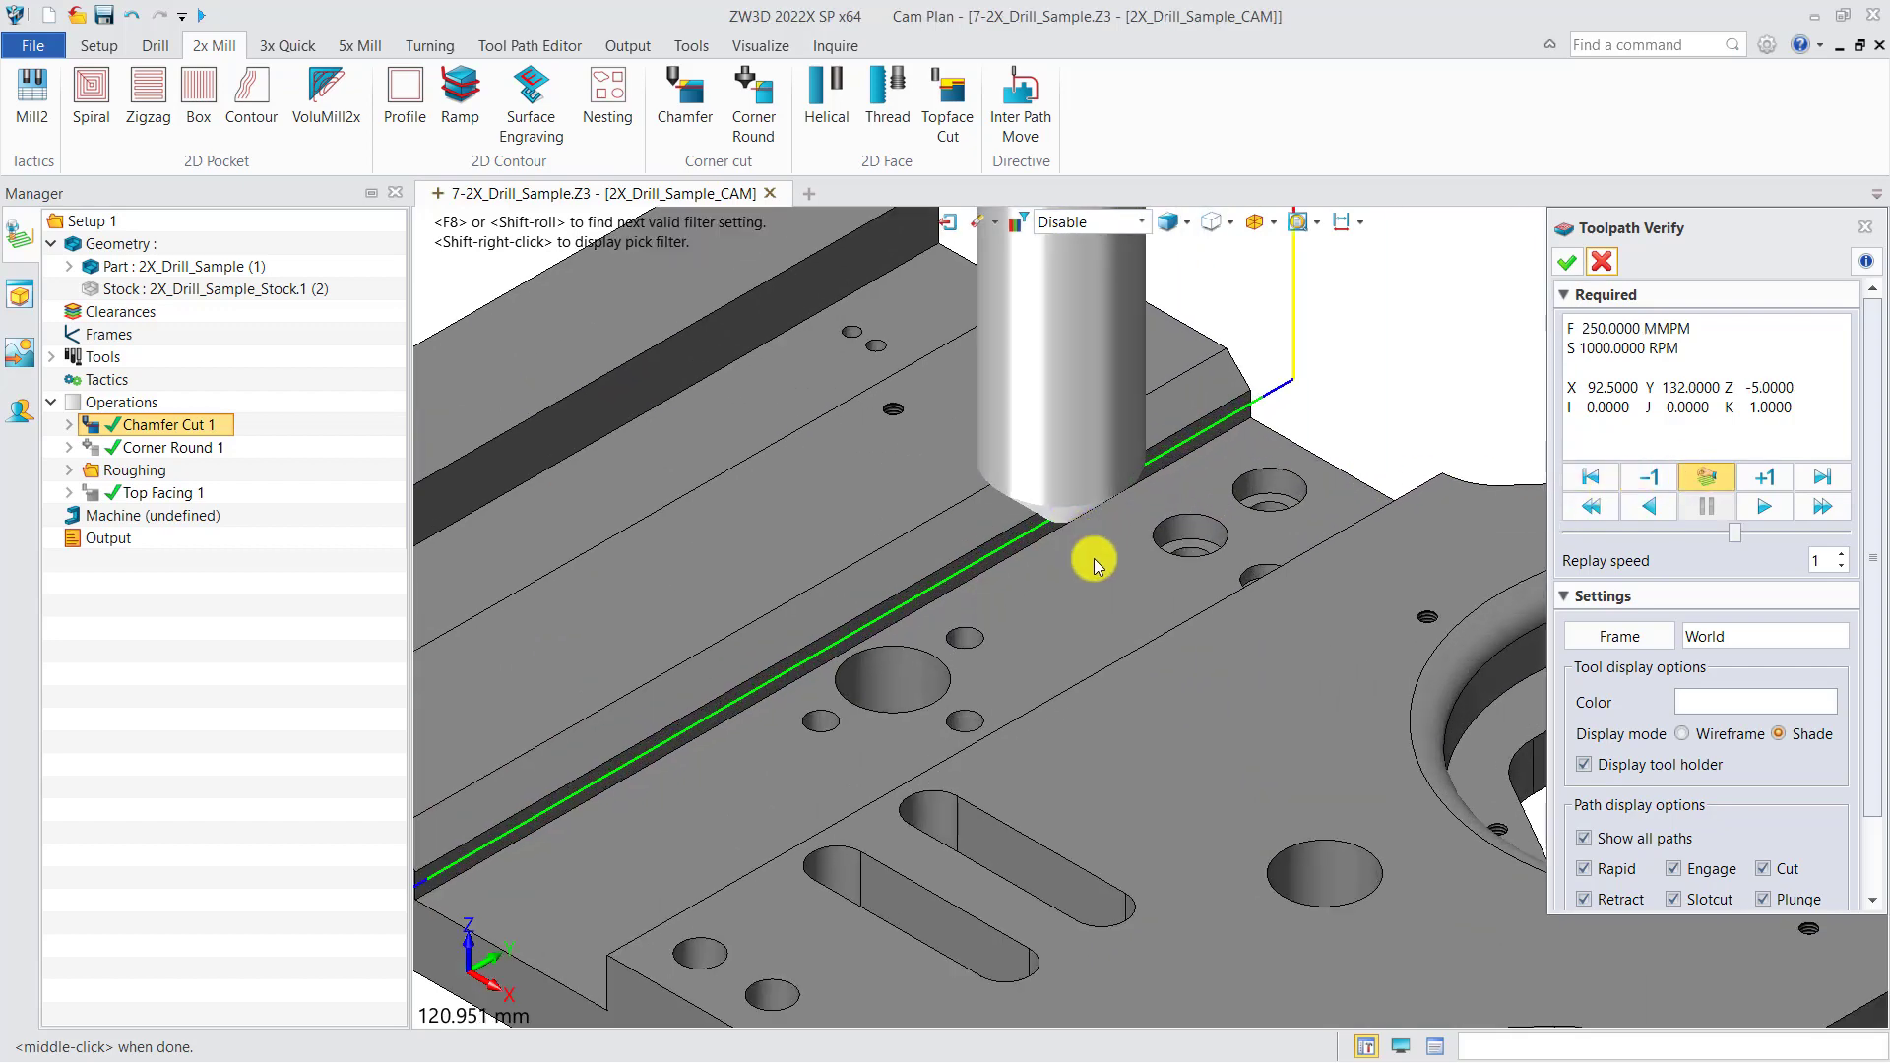
pyautogui.moveTo(1104, 537); pyautogui.dragTo(1114, 525, button='right')
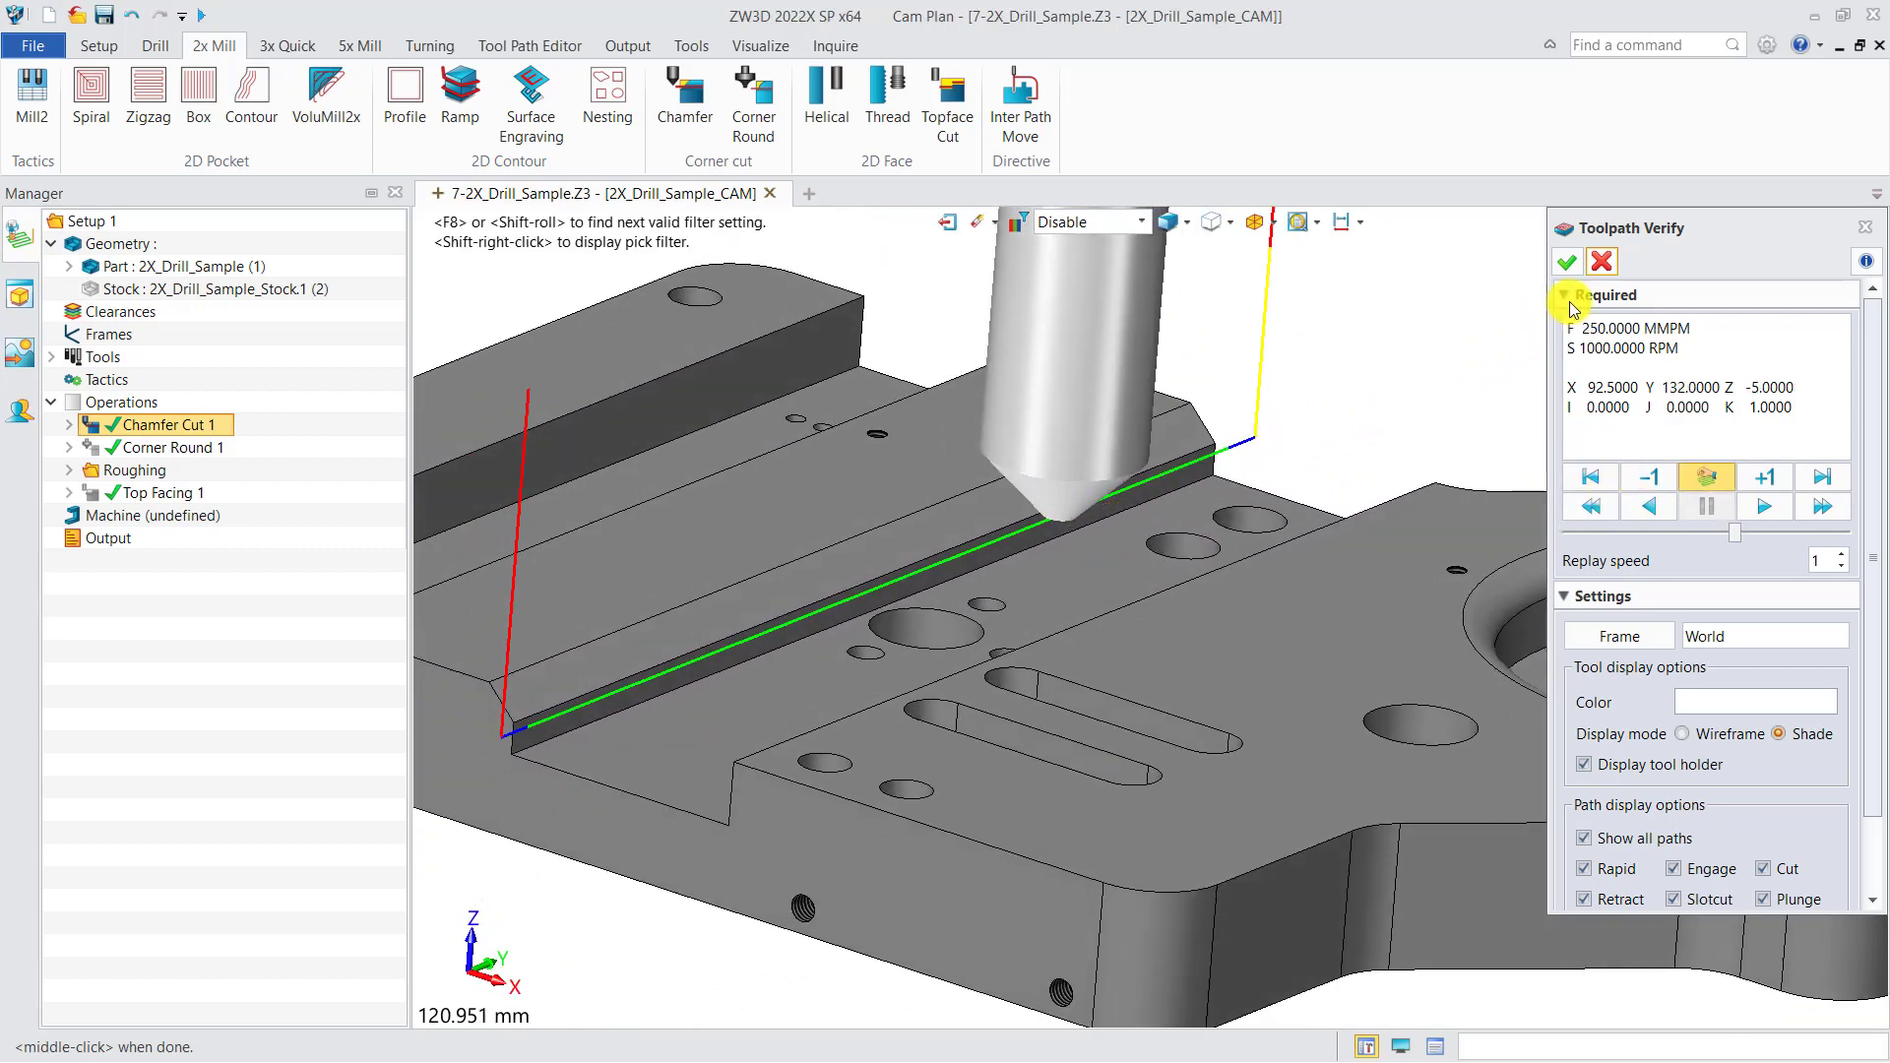
pyautogui.click(1598, 262)
# - Set Chamfer Cut 1's number of cuts to 3 and recalculate its toolpath
pyautogui.doubleClick(177, 425)
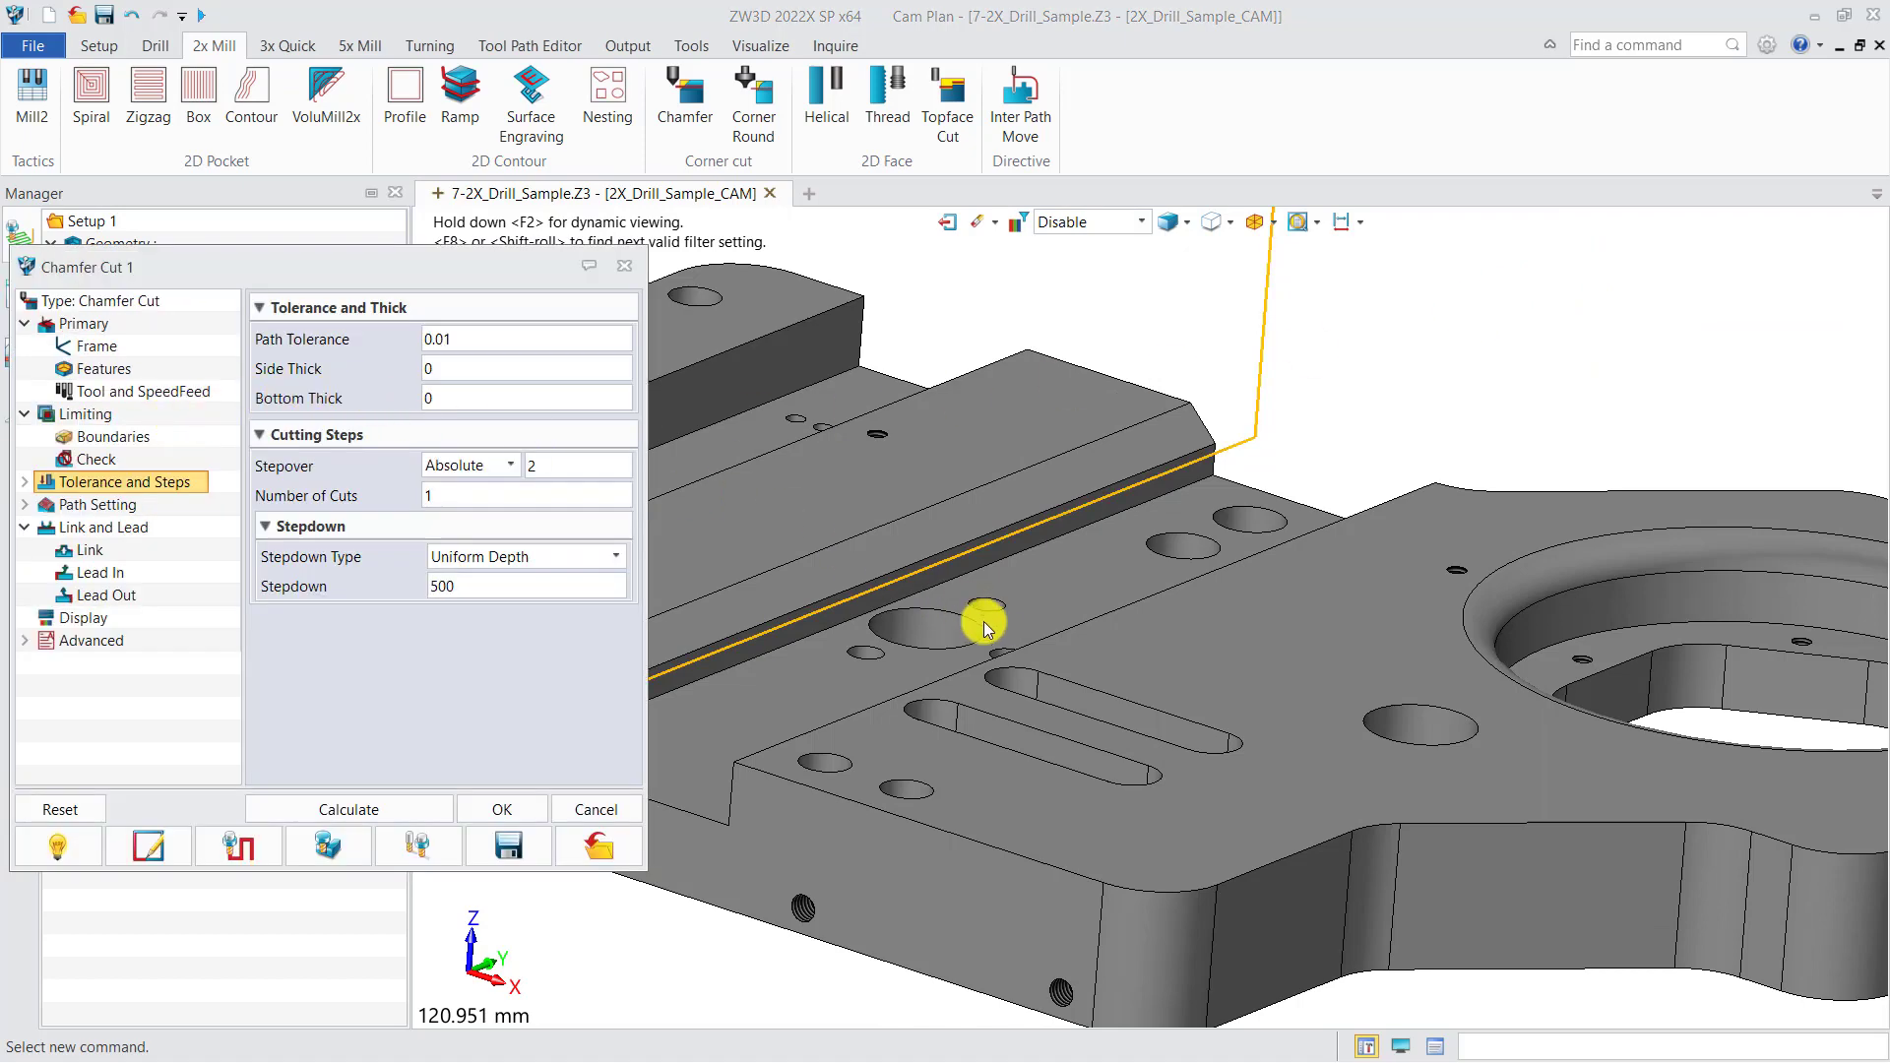
pyautogui.scroll(2, 972, 612)
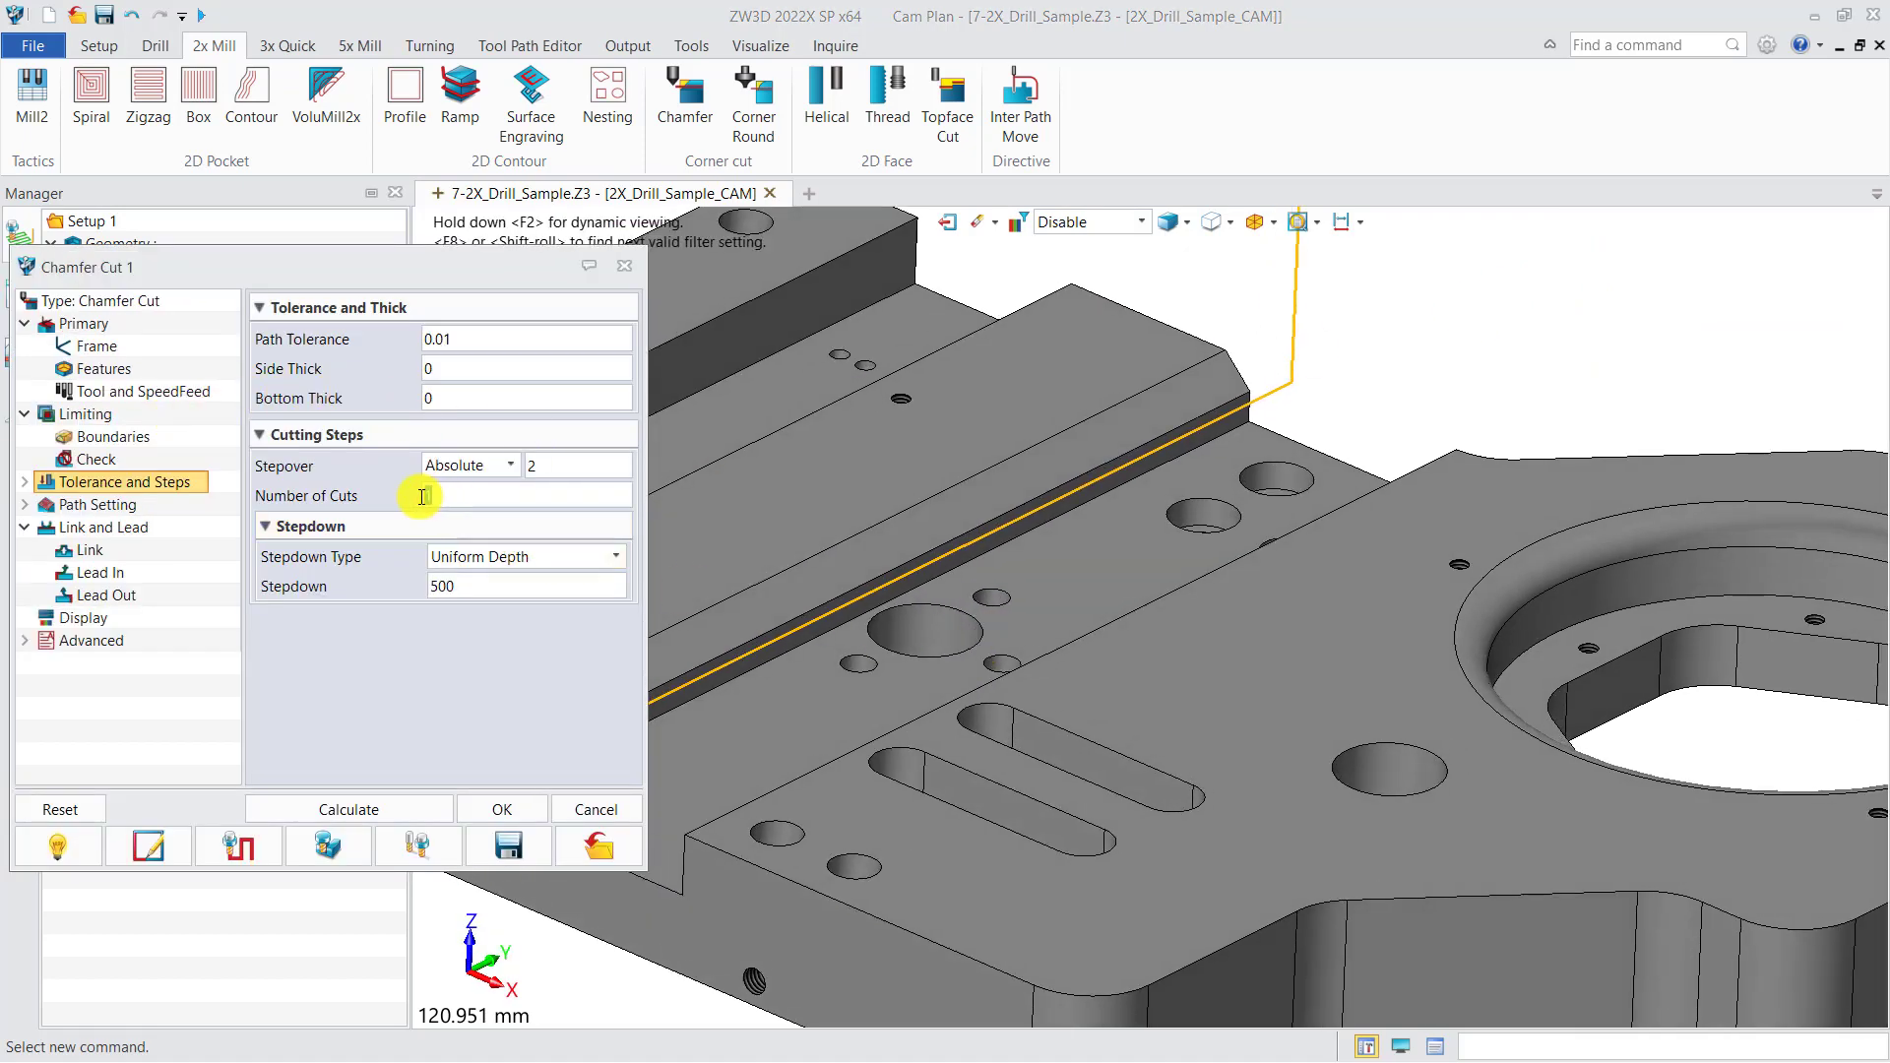
pyautogui.click(372, 809)
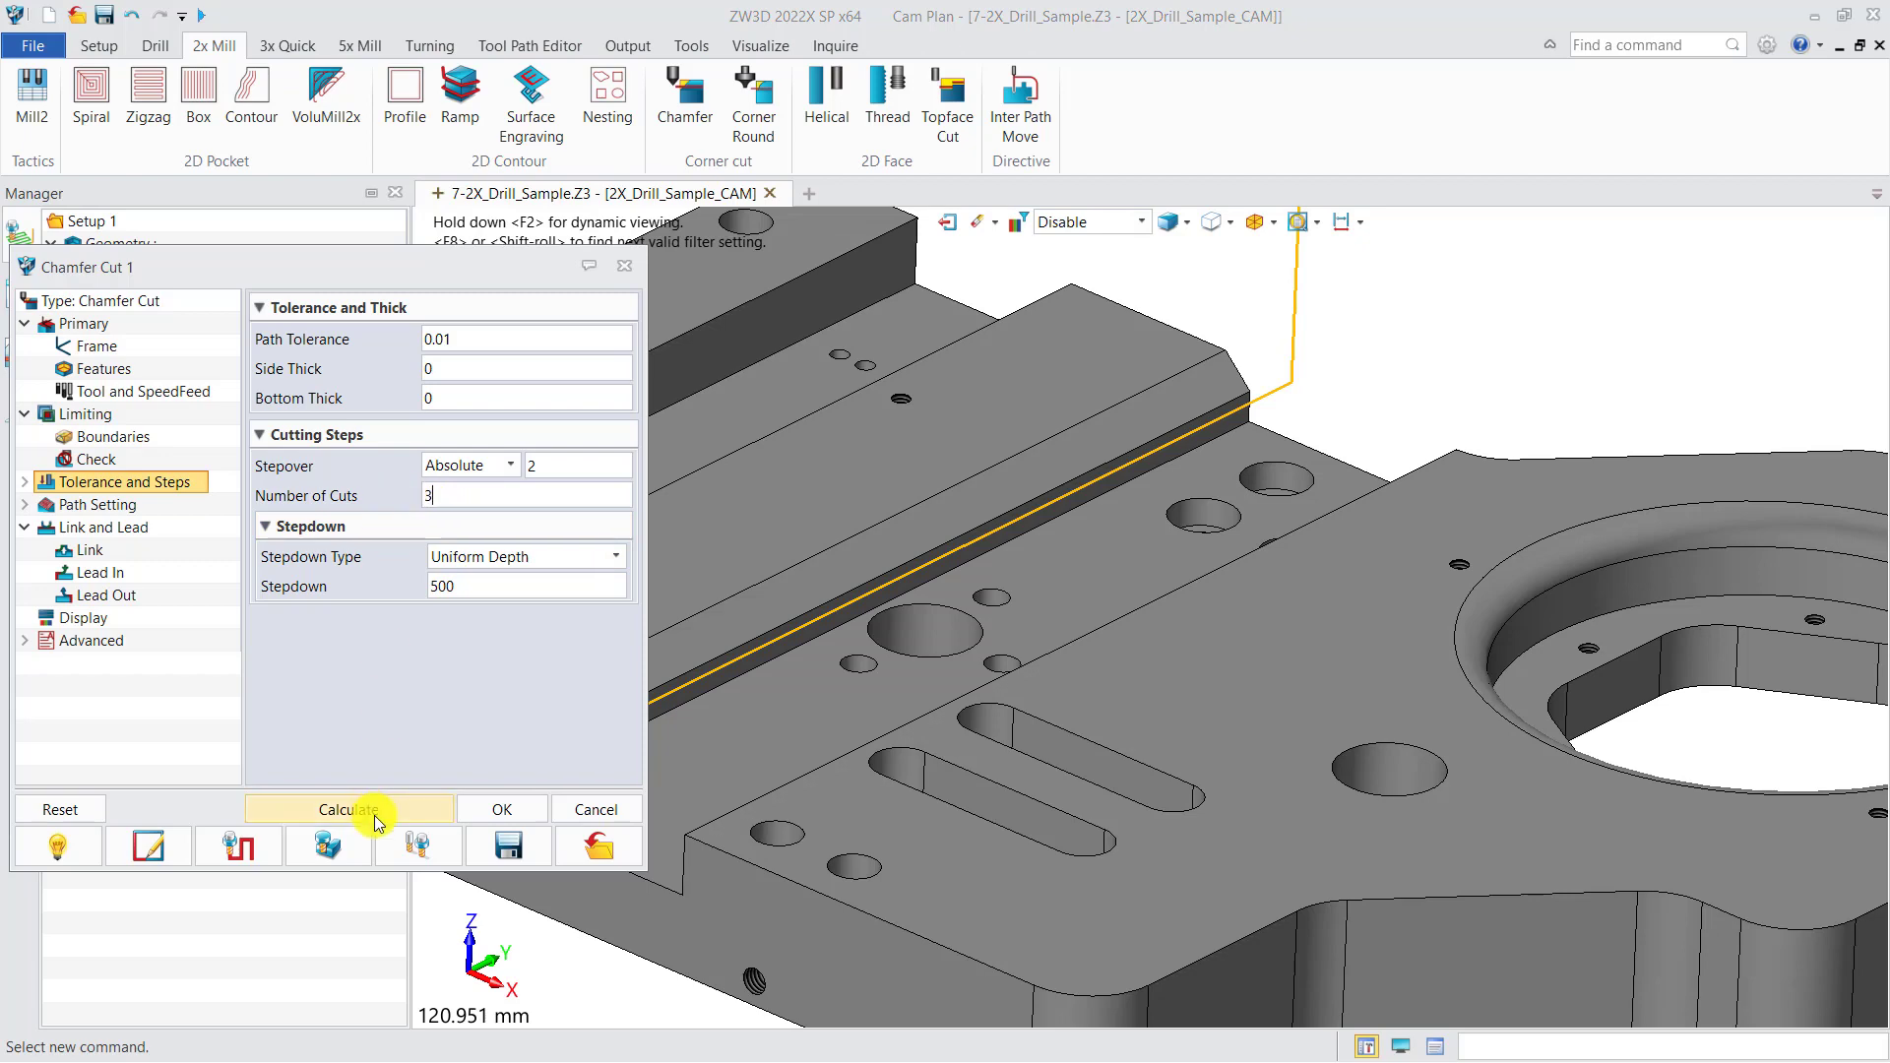
pyautogui.scroll(-2, 1191, 527)
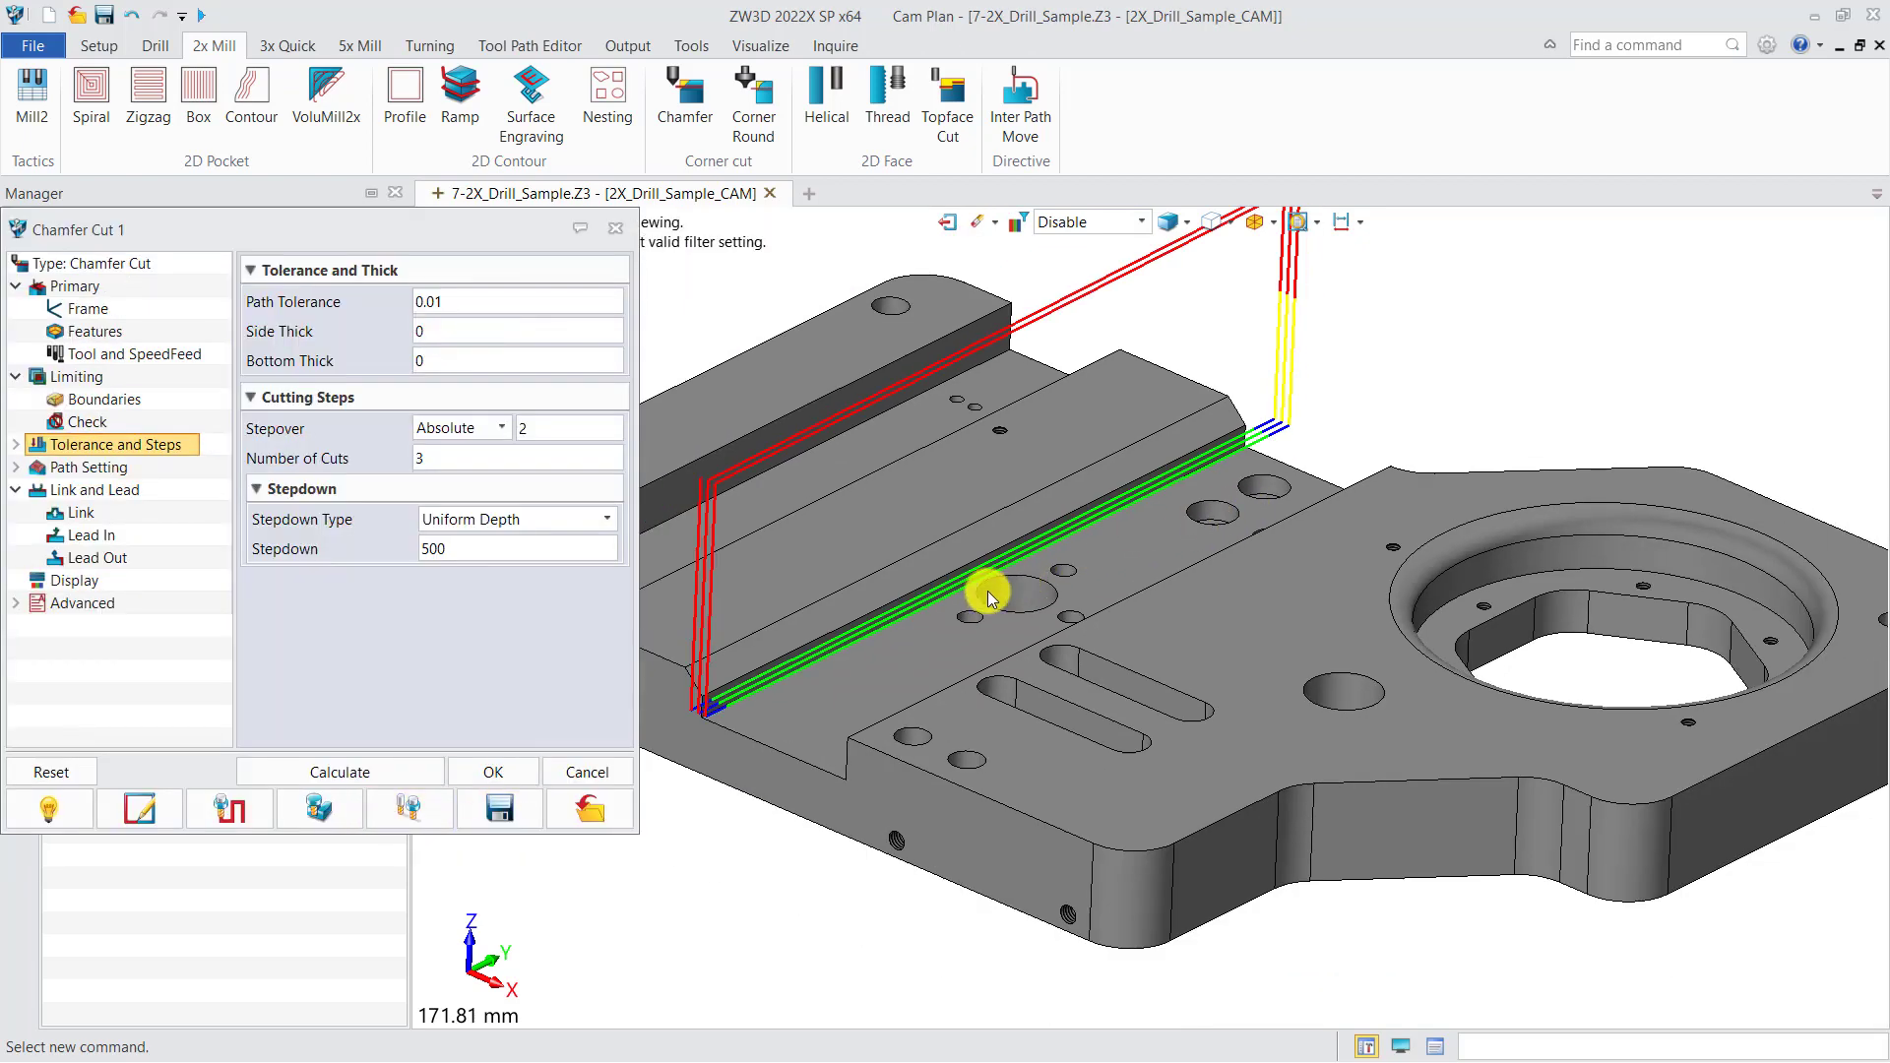
pyautogui.click(615, 228)
# - Hide the Chamfer Cut 1 toolpath, show Corner Round 1 and review its tool motion around the circular recess with toolpath verification
pyautogui.click(91, 424)
pyautogui.click(91, 447)
pyautogui.moveTo(1205, 603); pyautogui.dragTo(1065, 624, button='middle')
pyautogui.click(189, 451)
pyautogui.rightClick(189, 450)
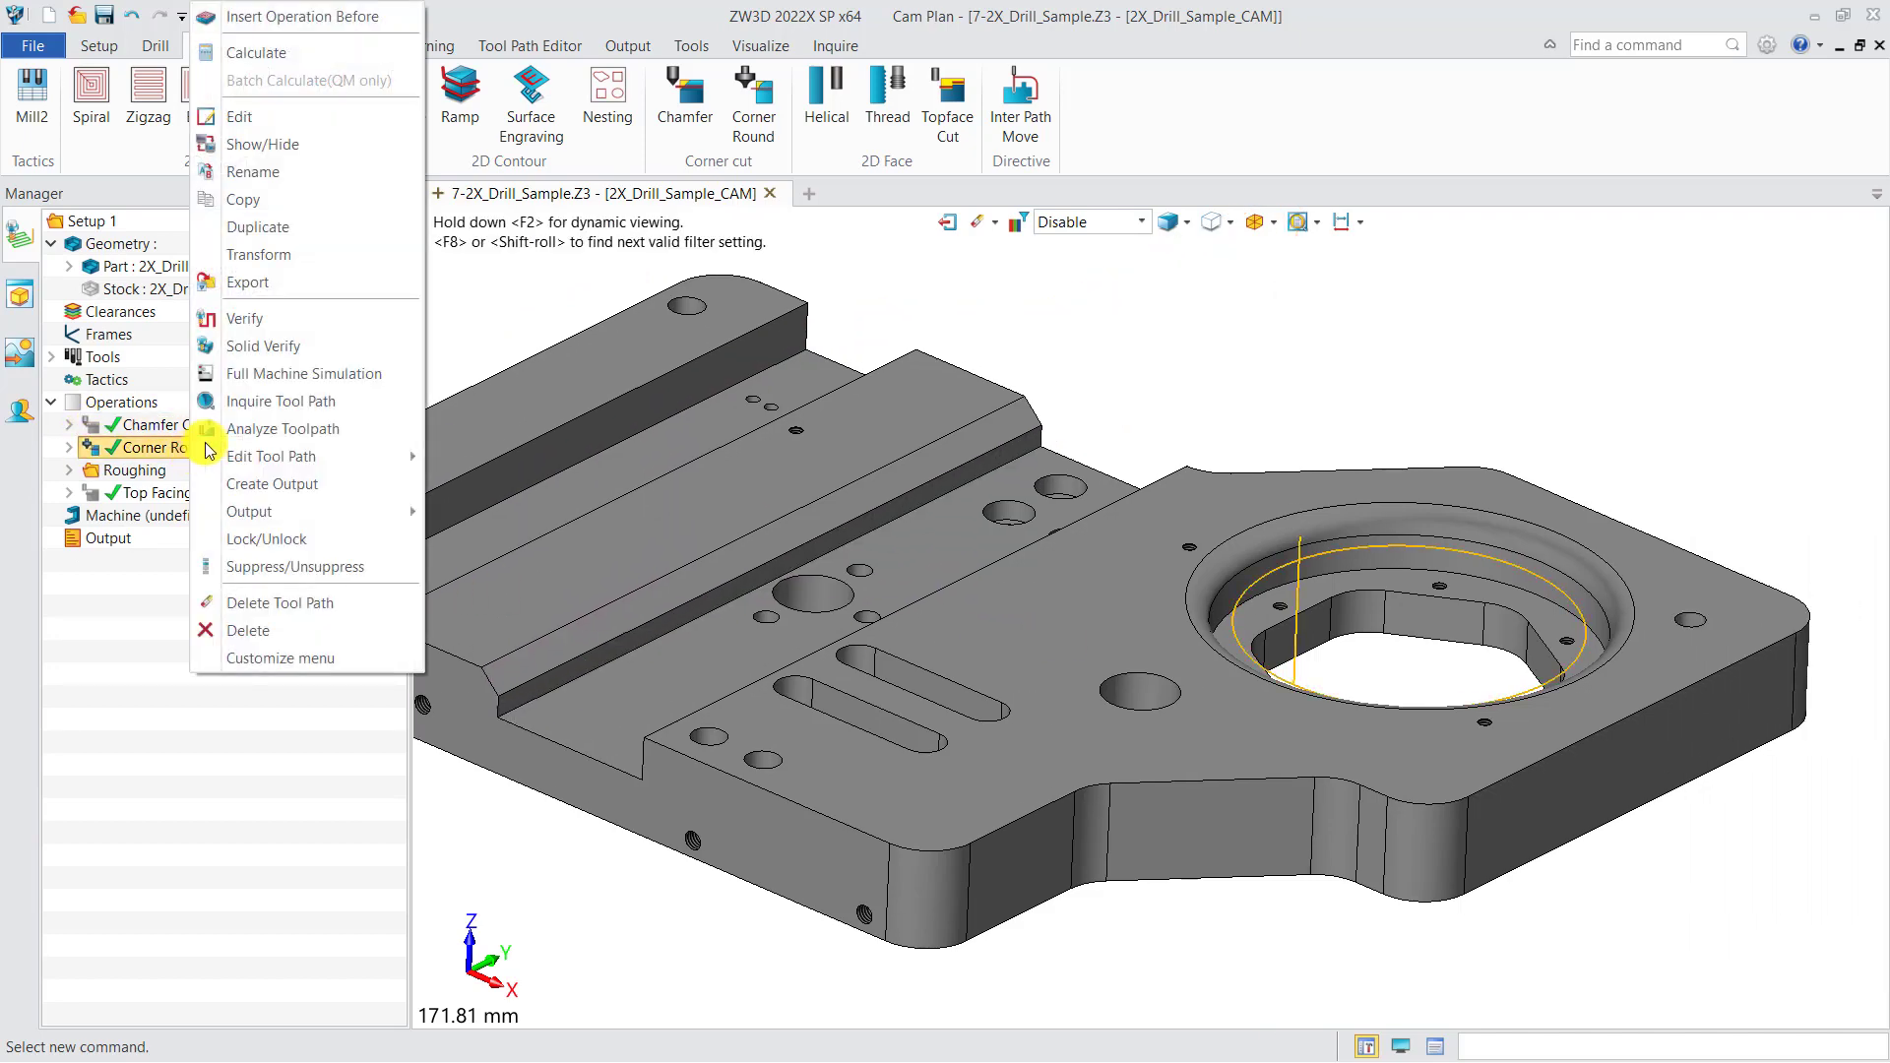
pyautogui.click(245, 319)
pyautogui.click(1694, 478)
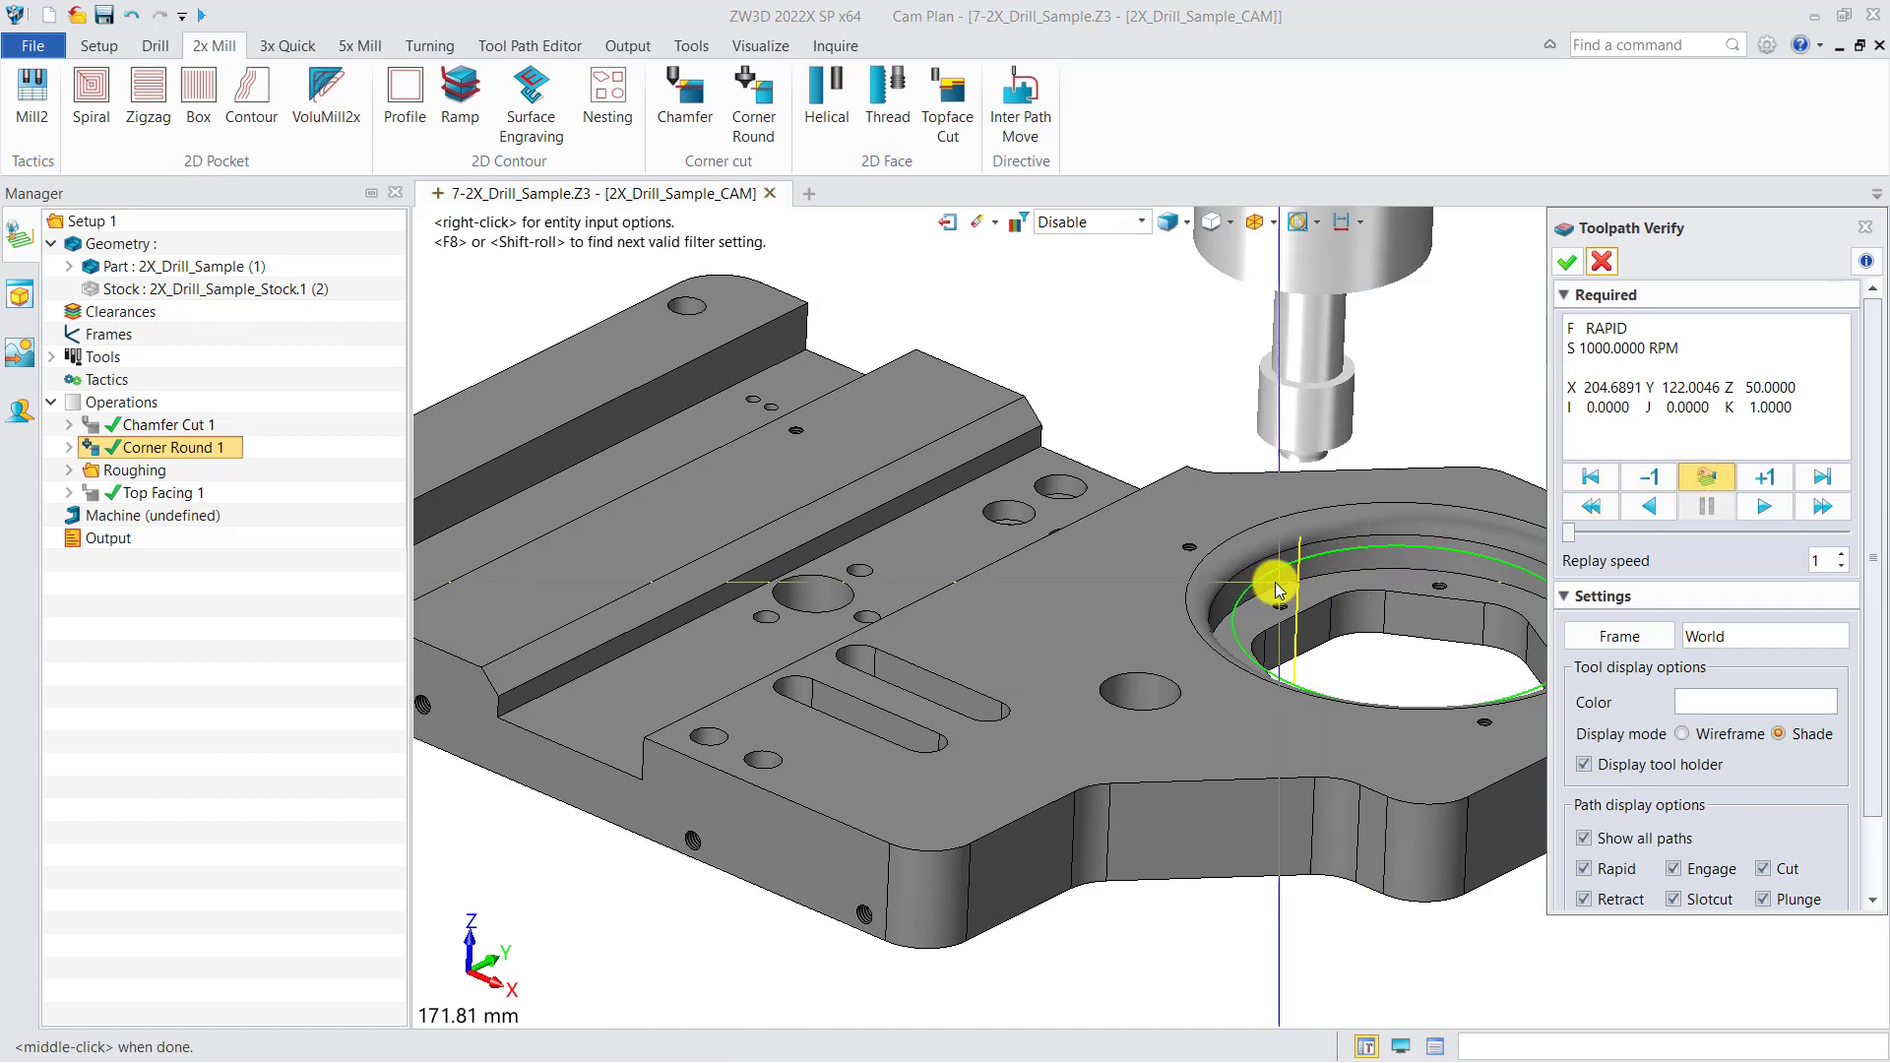
pyautogui.scroll(5, 1248, 580)
pyautogui.moveTo(1244, 590); pyautogui.dragTo(1190, 662, button='right')
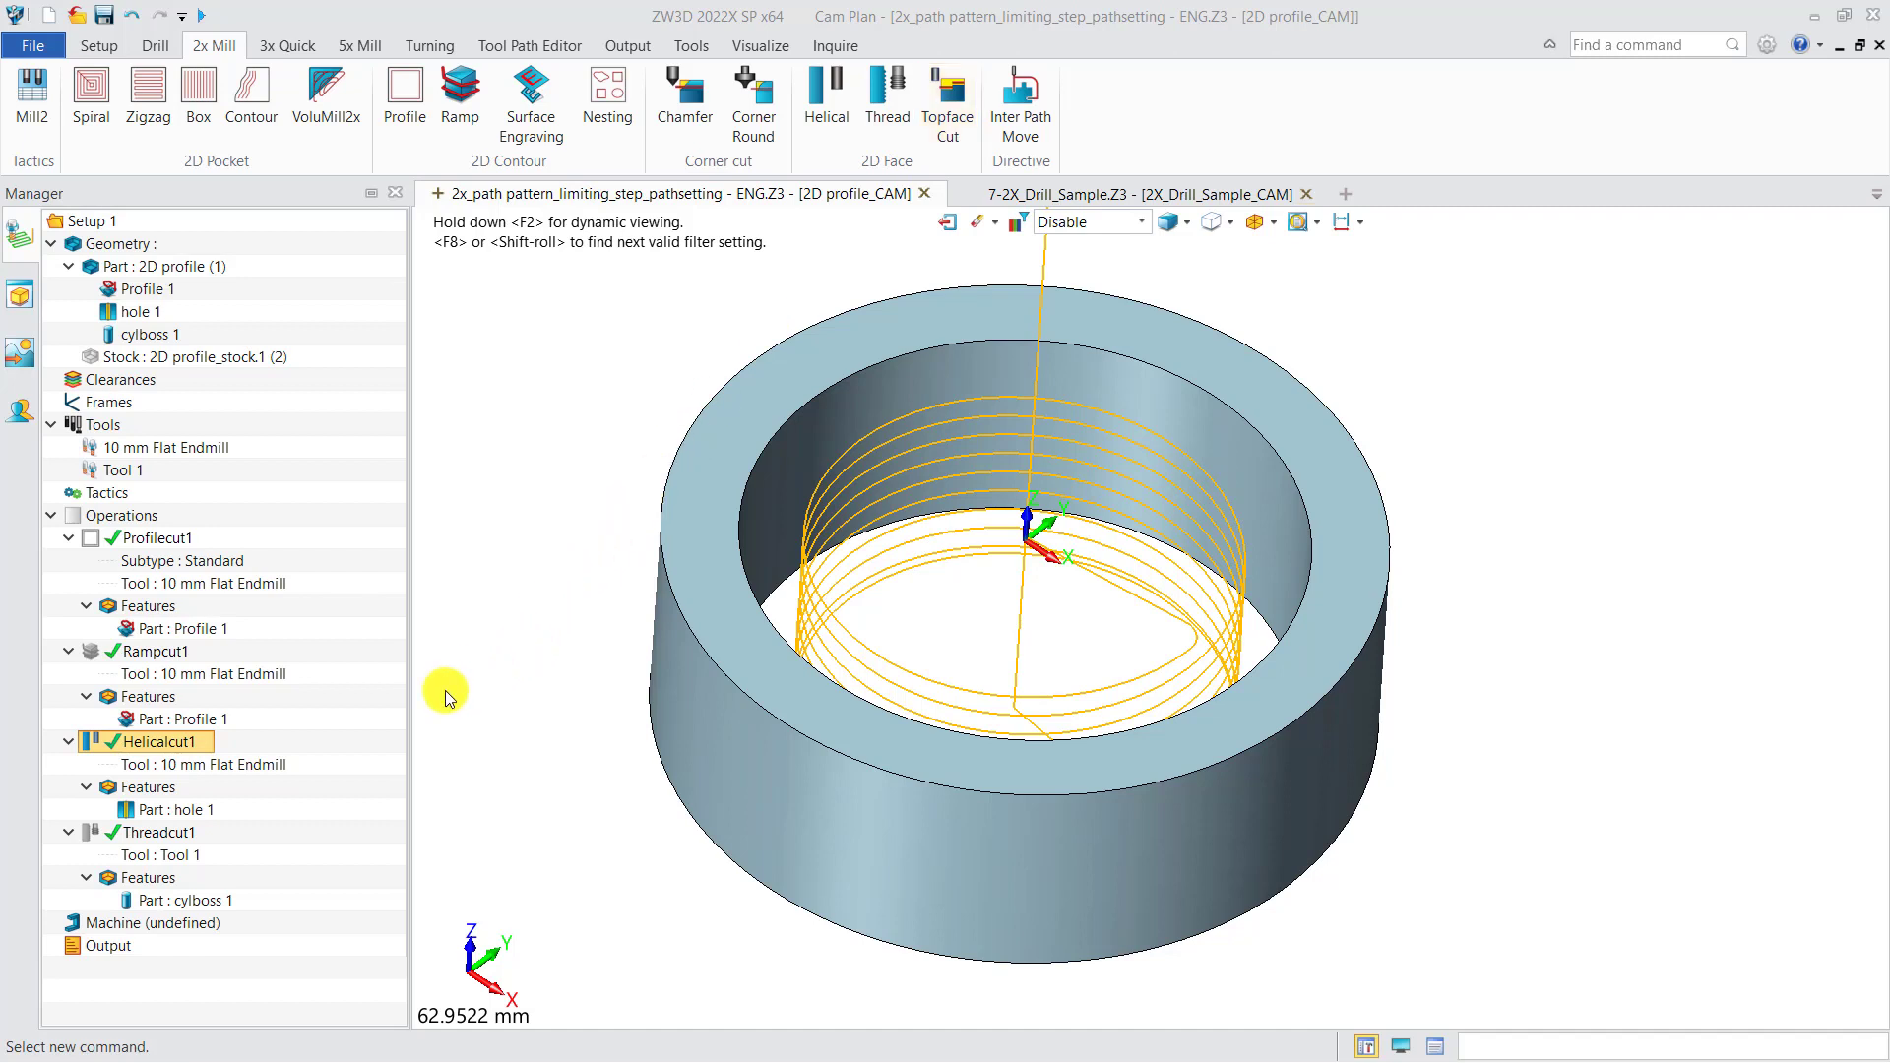
# - Set Helicalcut1's pitch to 5 in its path settings and recalculate the toolpath inside the ring
pyautogui.click(194, 748)
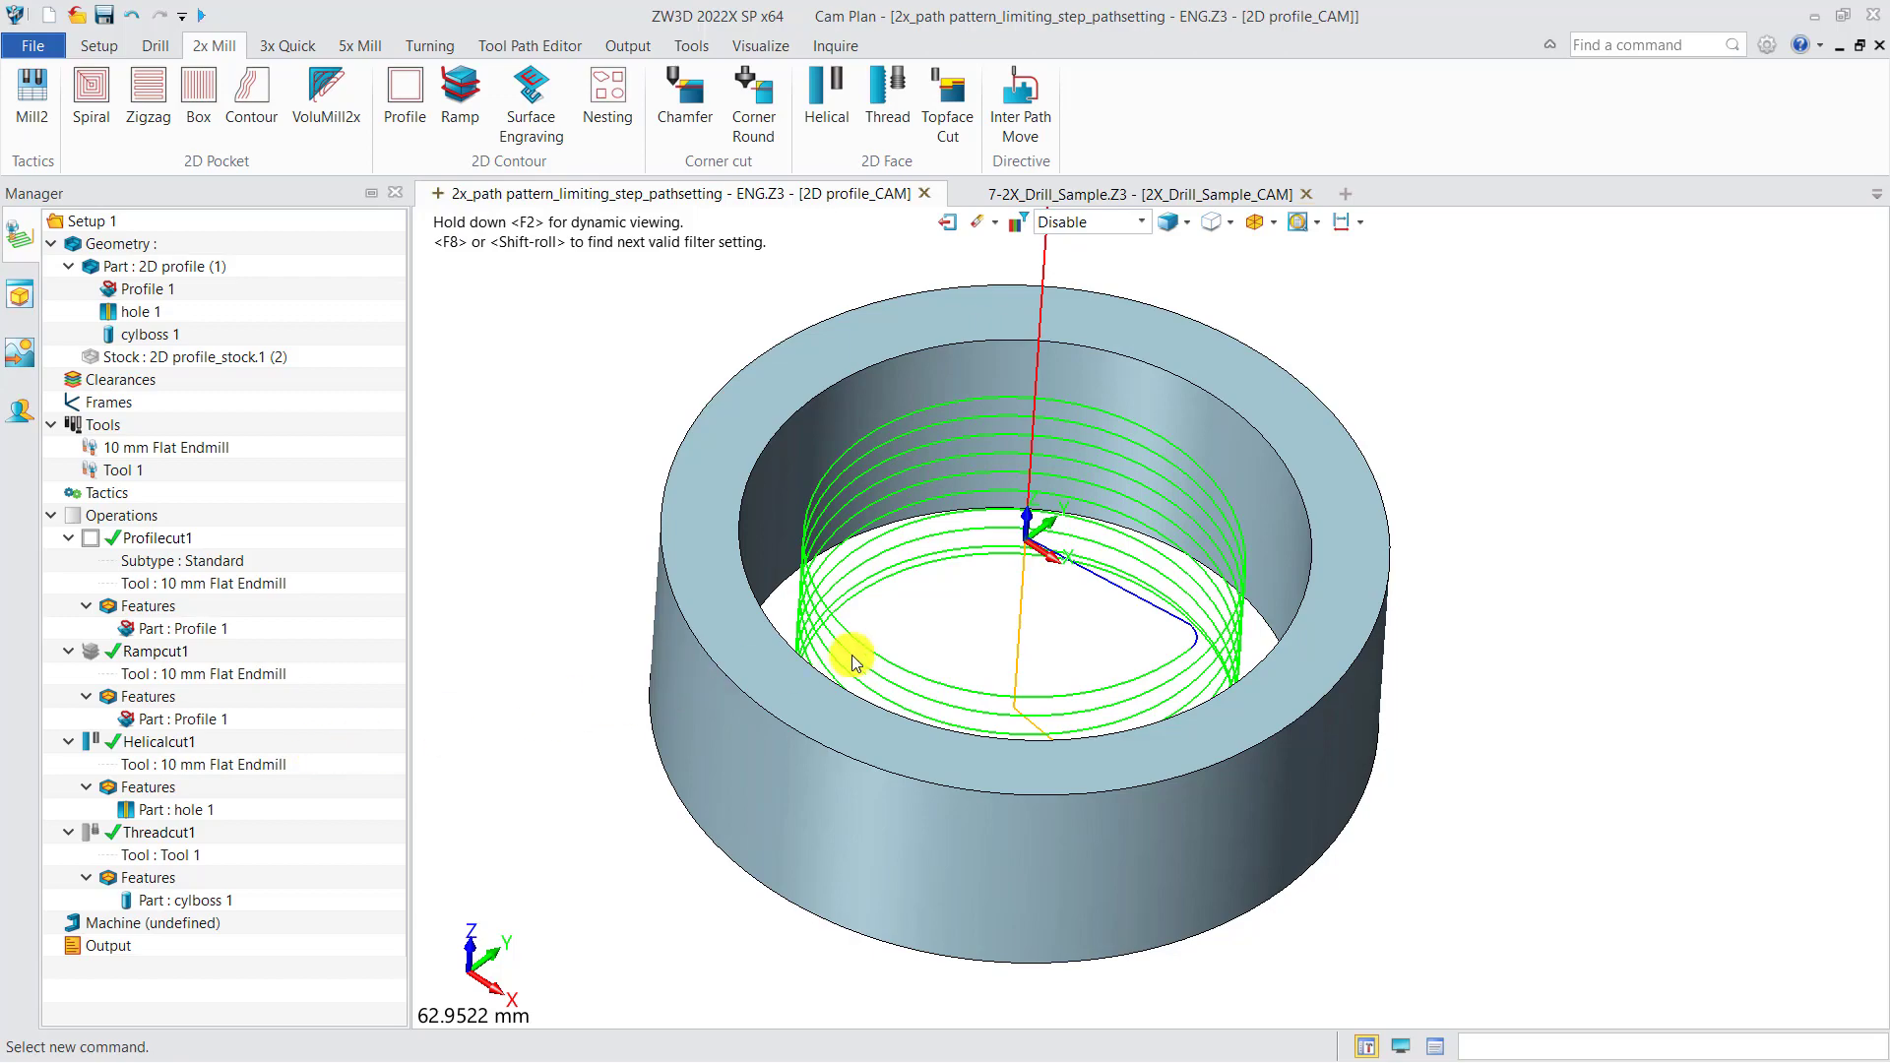
pyautogui.moveTo(1009, 723); pyautogui.dragTo(1034, 780, button='middle')
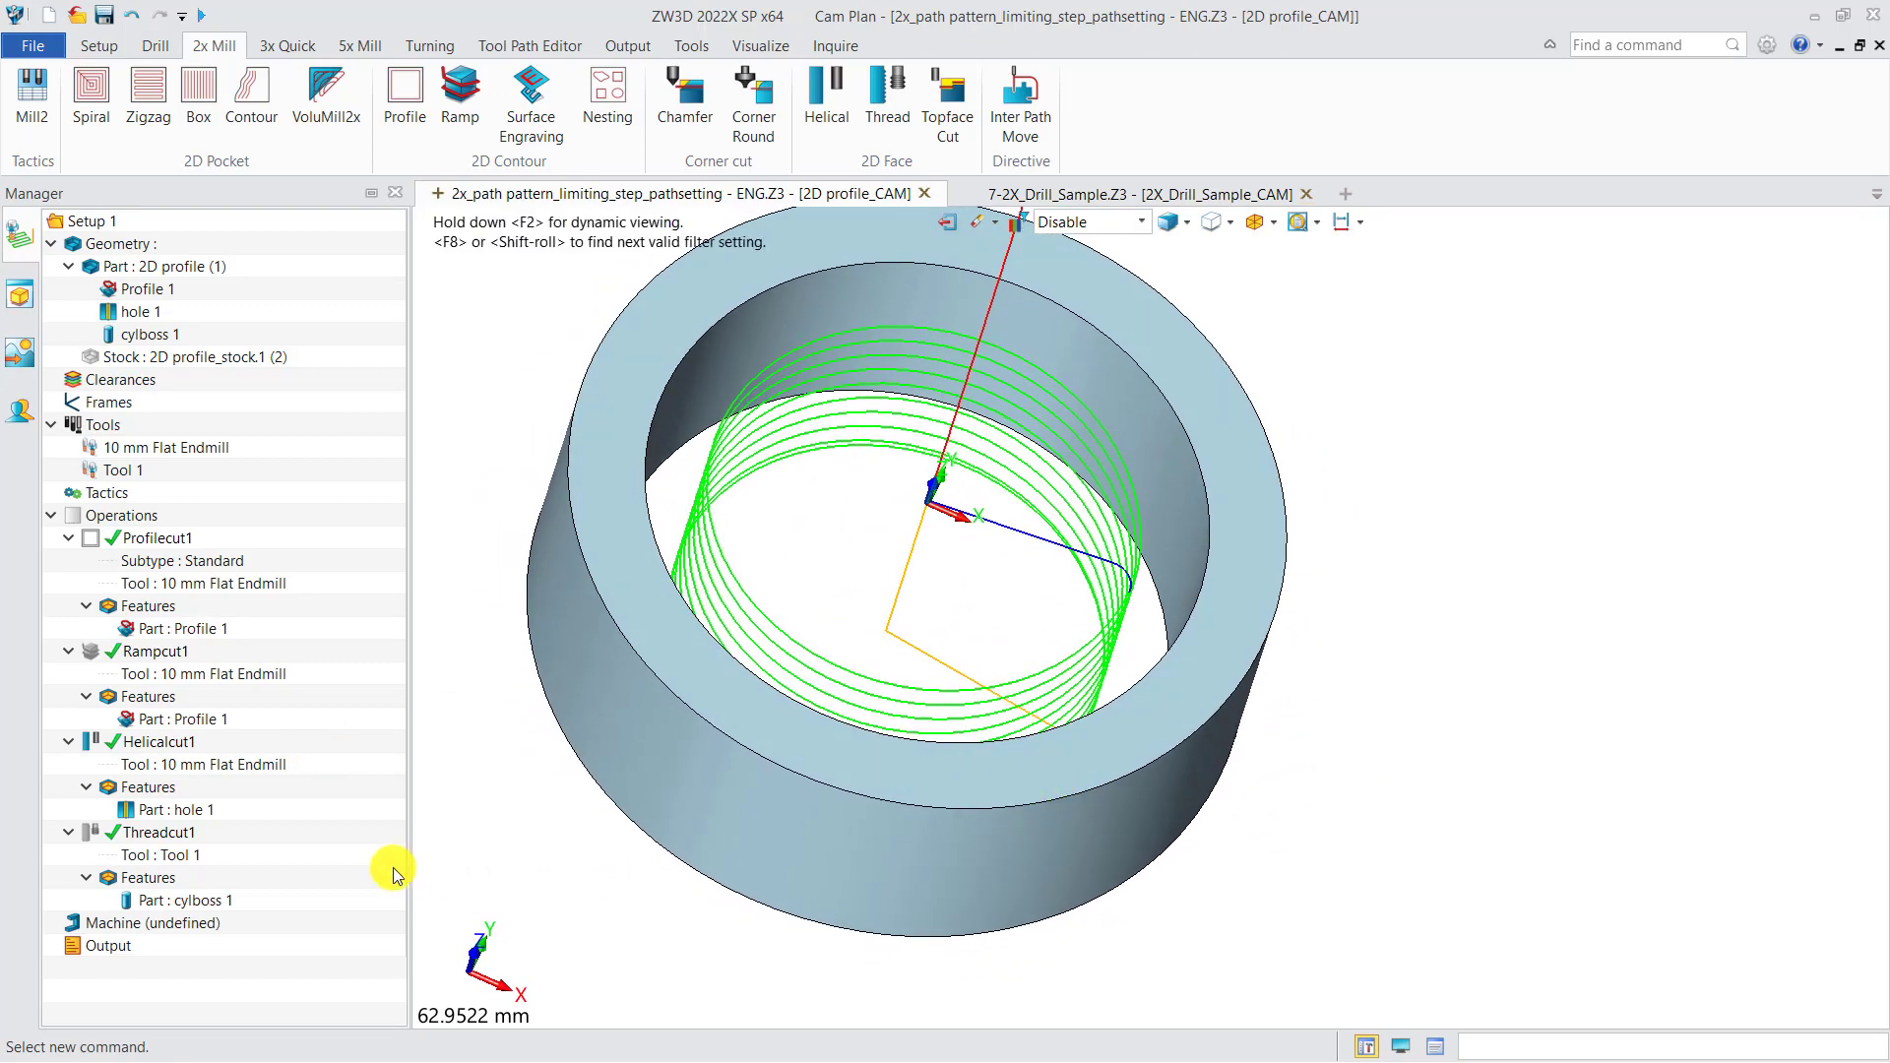
pyautogui.doubleClick(175, 746)
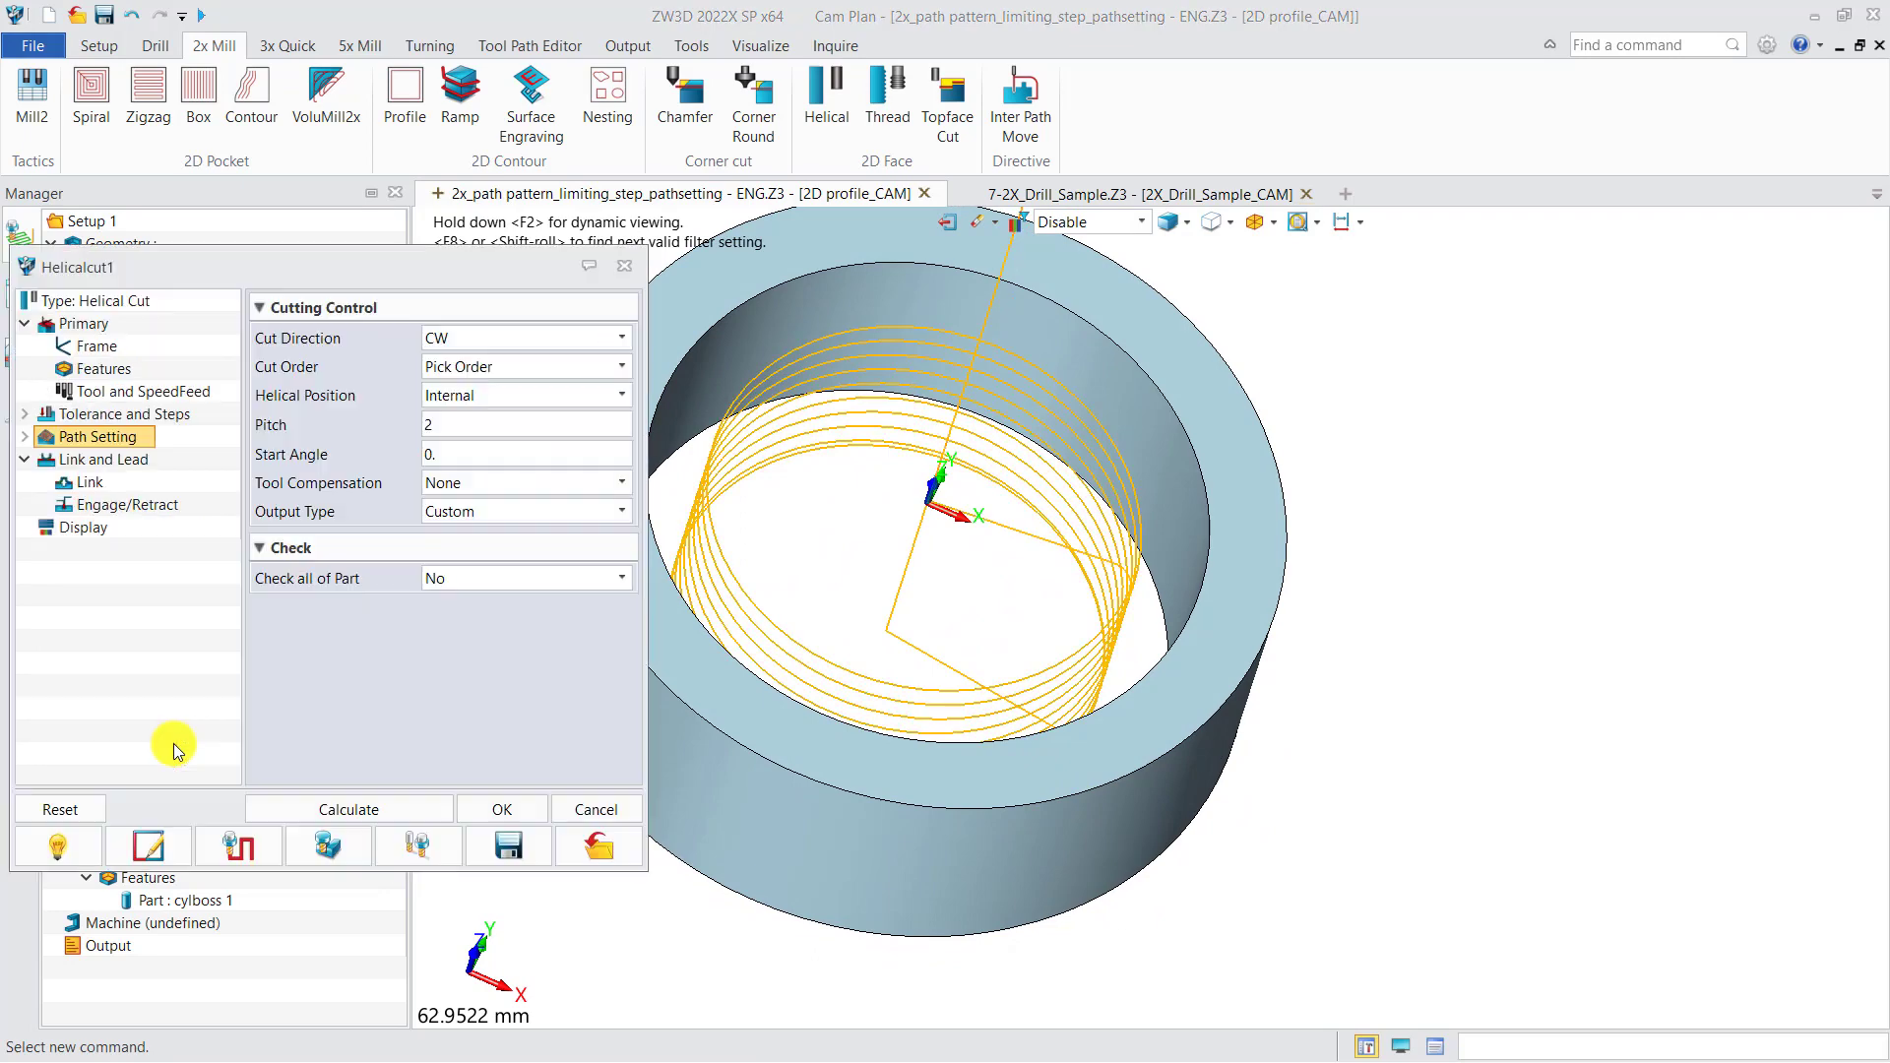
pyautogui.doubleClick(421, 426)
pyautogui.write('5')
pyautogui.click(384, 807)
pyautogui.moveTo(826, 579); pyautogui.dragTo(833, 573, button='right')
pyautogui.click(617, 228)
# - Hide the Helicalcut1 toolpath and show the Threadcut1 toolpath inside the ring
pyautogui.click(87, 743)
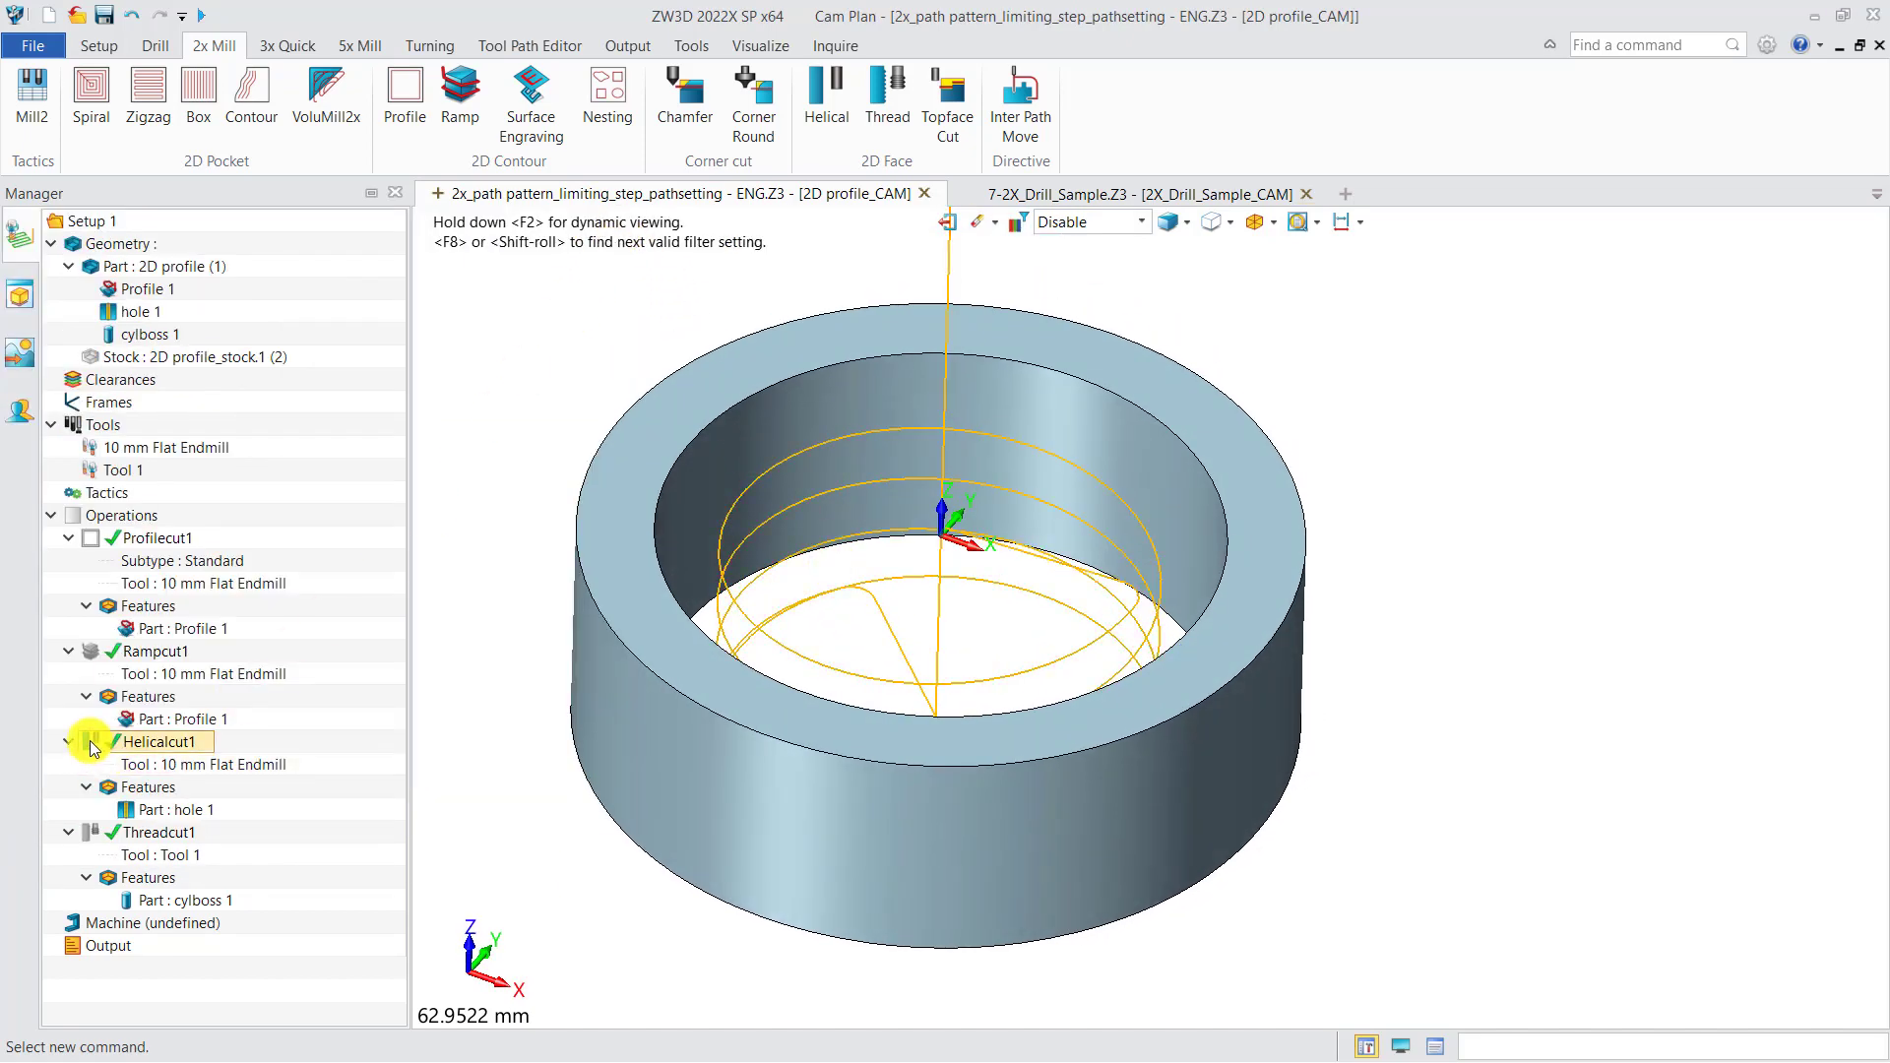
pyautogui.click(99, 831)
pyautogui.moveTo(689, 805); pyautogui.dragTo(1008, 836, button='right')
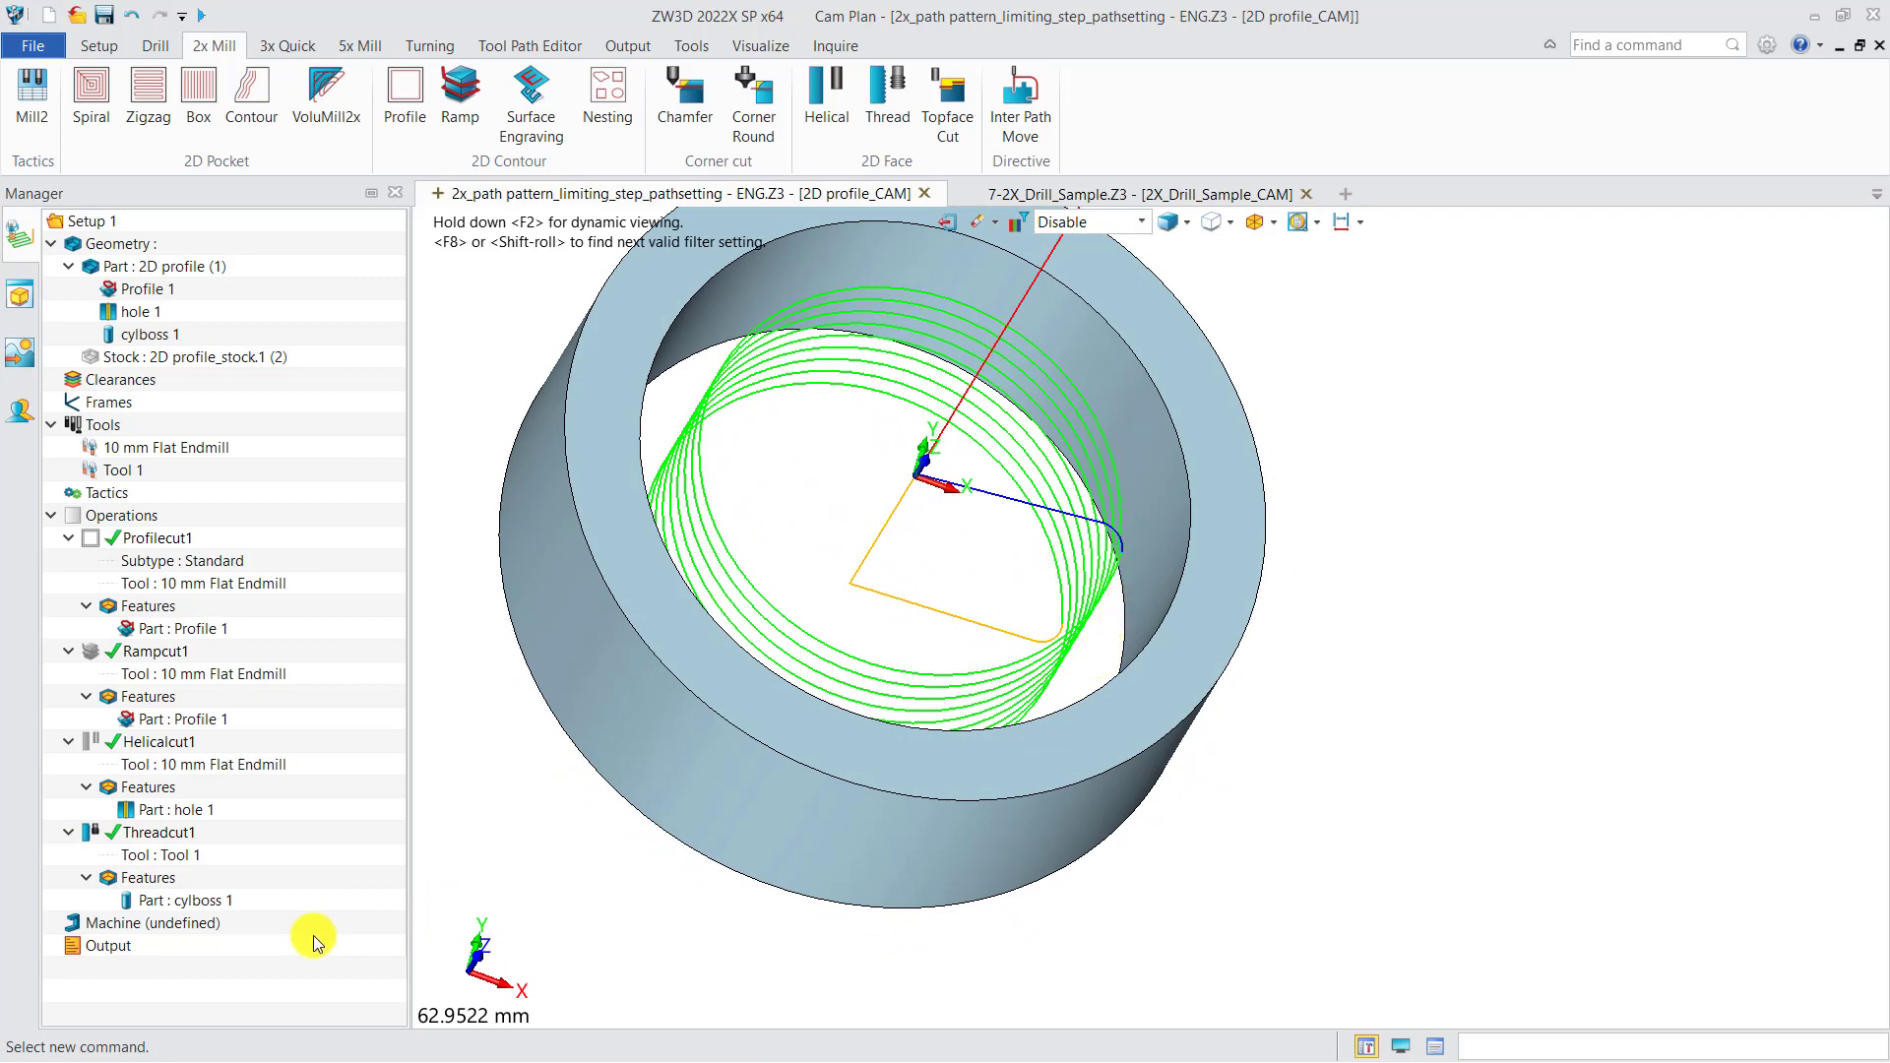
# - Check the thread pitch in the attributes of Threadcut1's cylboss 1 feature and examine the thread toolpath from several angles
pyautogui.doubleClick(198, 900)
pyautogui.doubleClick(283, 659)
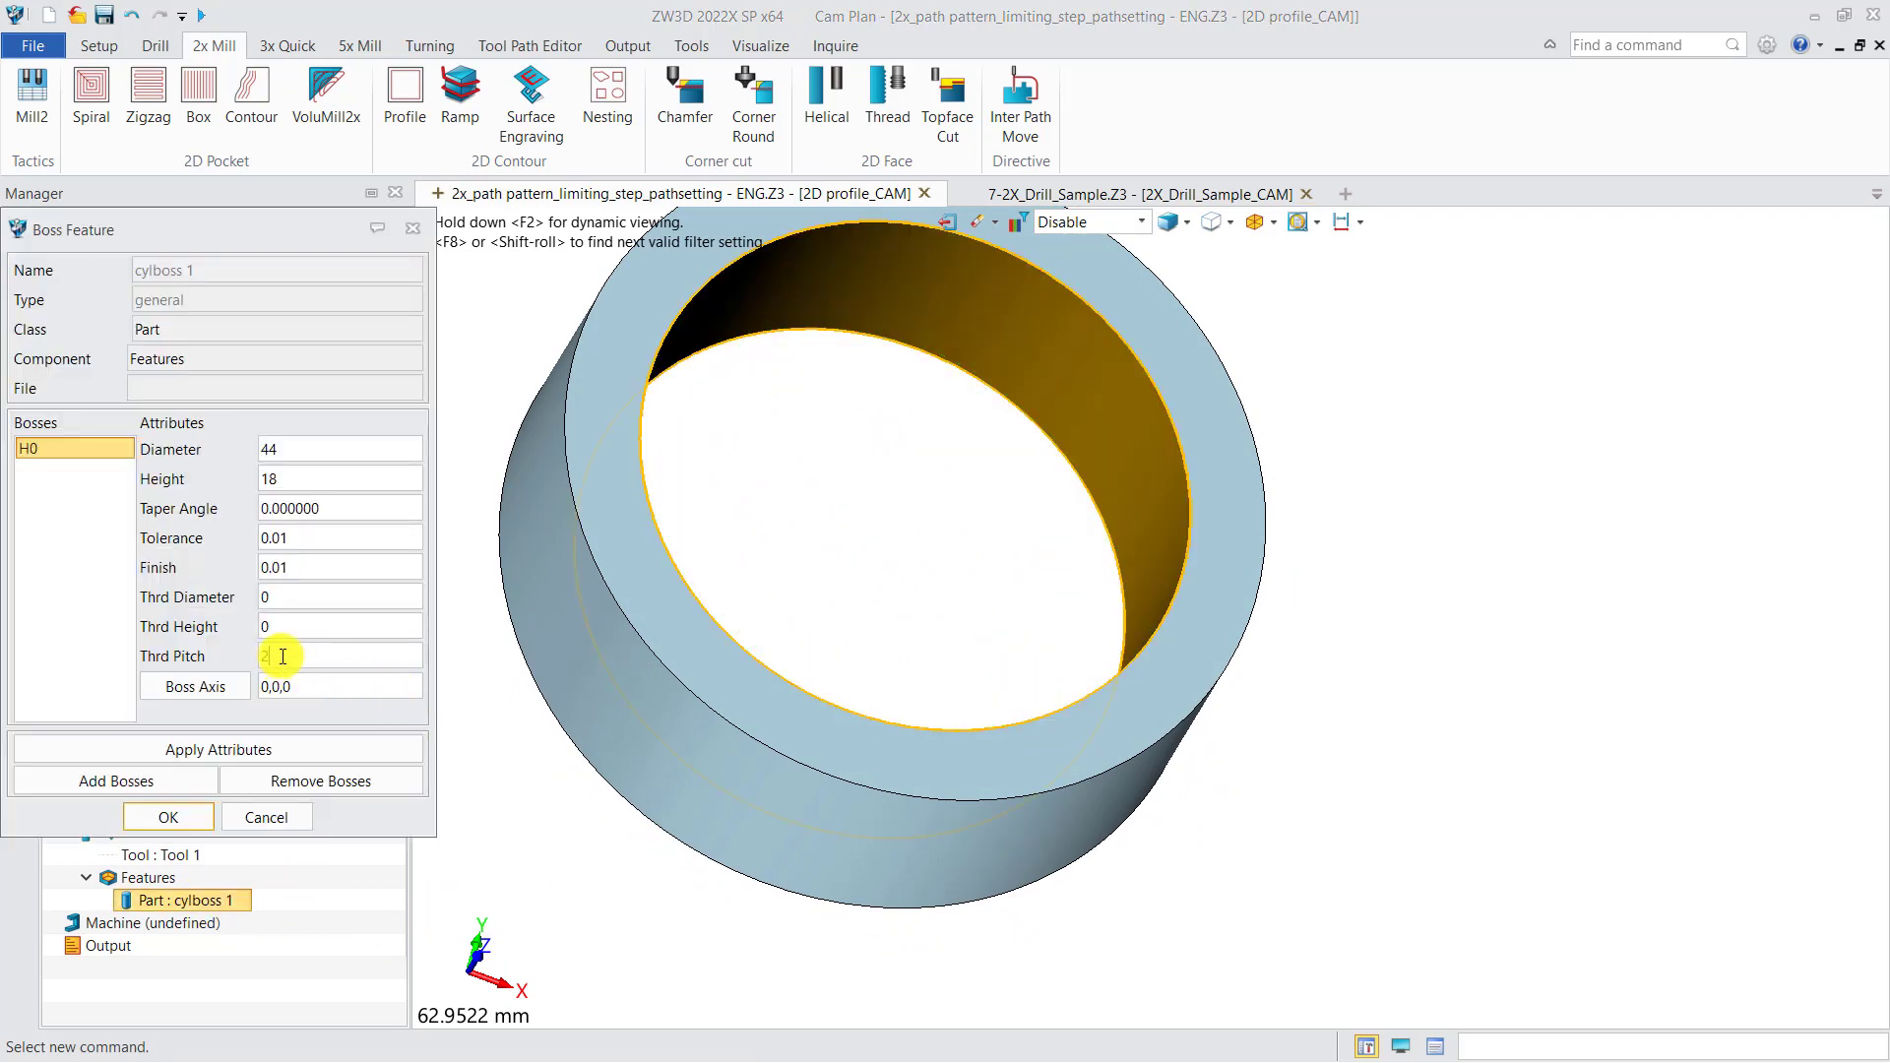
pyautogui.click(413, 228)
pyautogui.moveTo(725, 624); pyautogui.dragTo(1051, 832, button='middle')
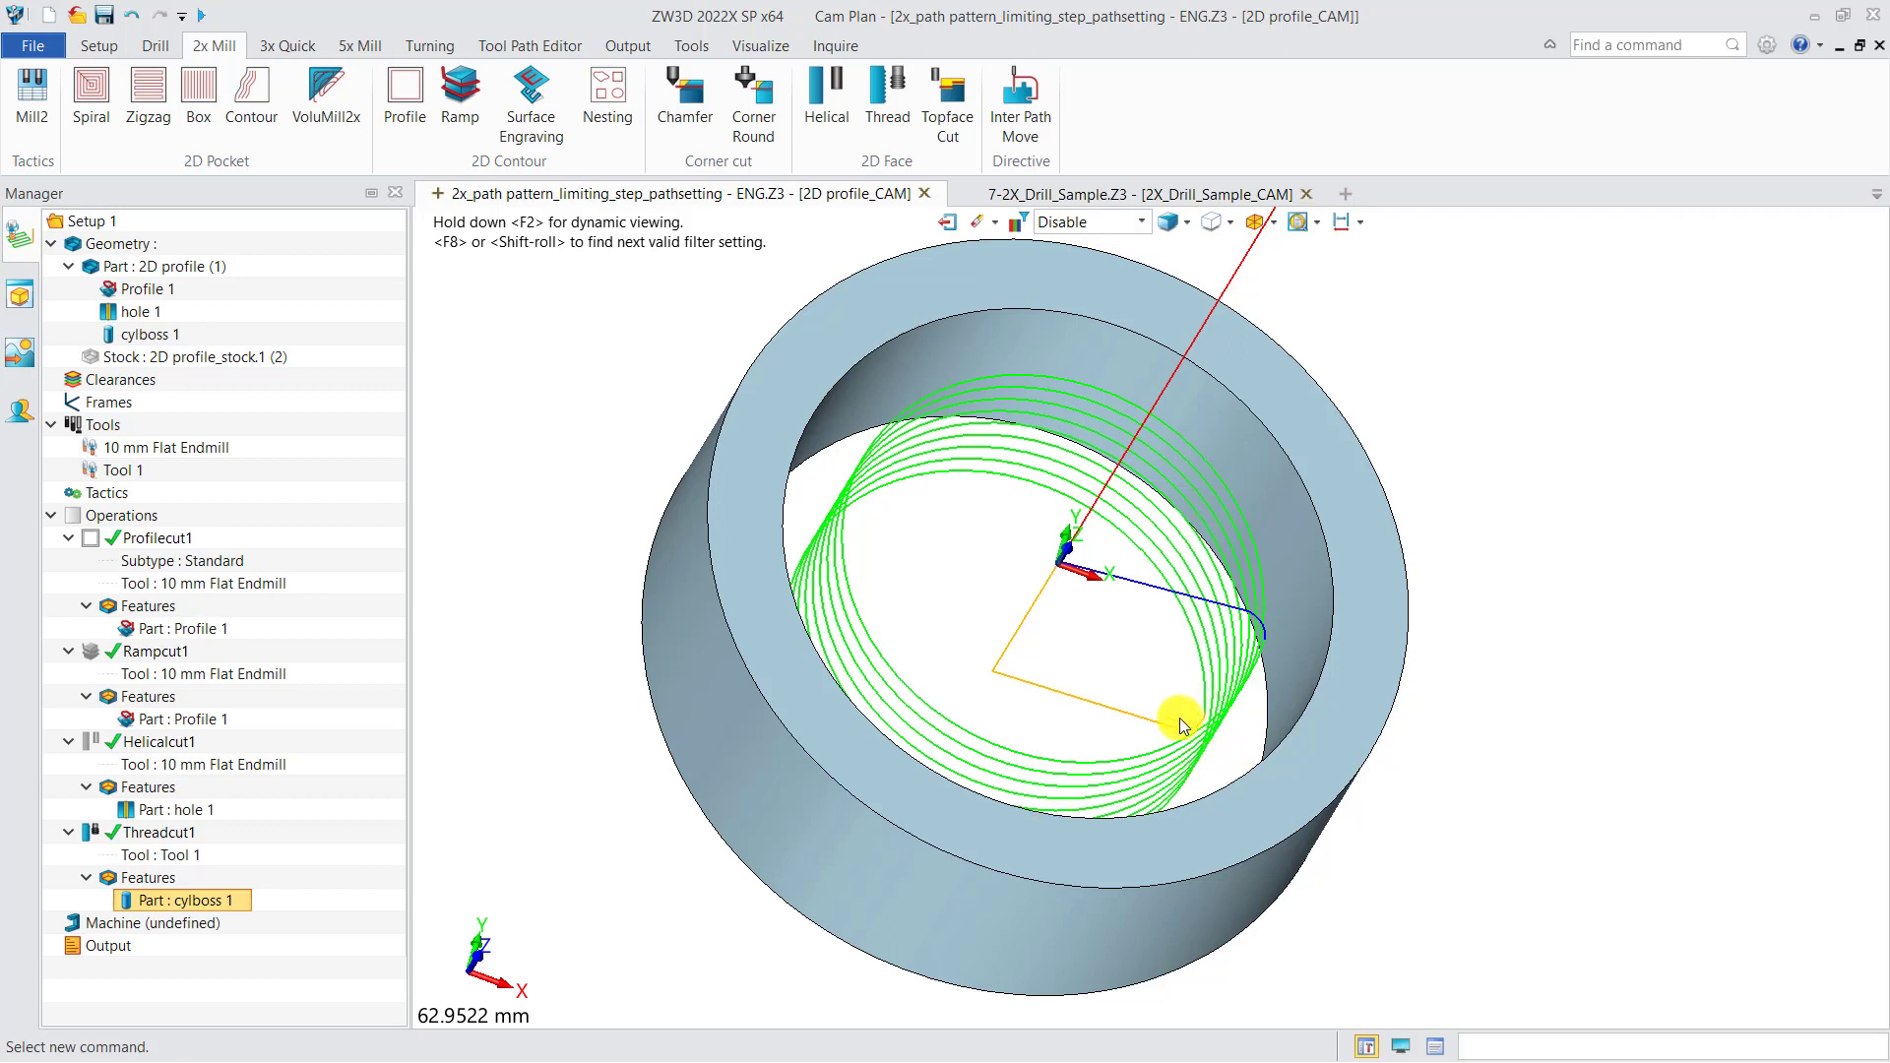
pyautogui.moveTo(1211, 848)
pyautogui.mouseDown(button='middle')
pyautogui.moveTo(1211, 814)
pyautogui.moveTo(1262, 835)
pyautogui.moveTo(1220, 817)
pyautogui.mouseUp(button='middle')
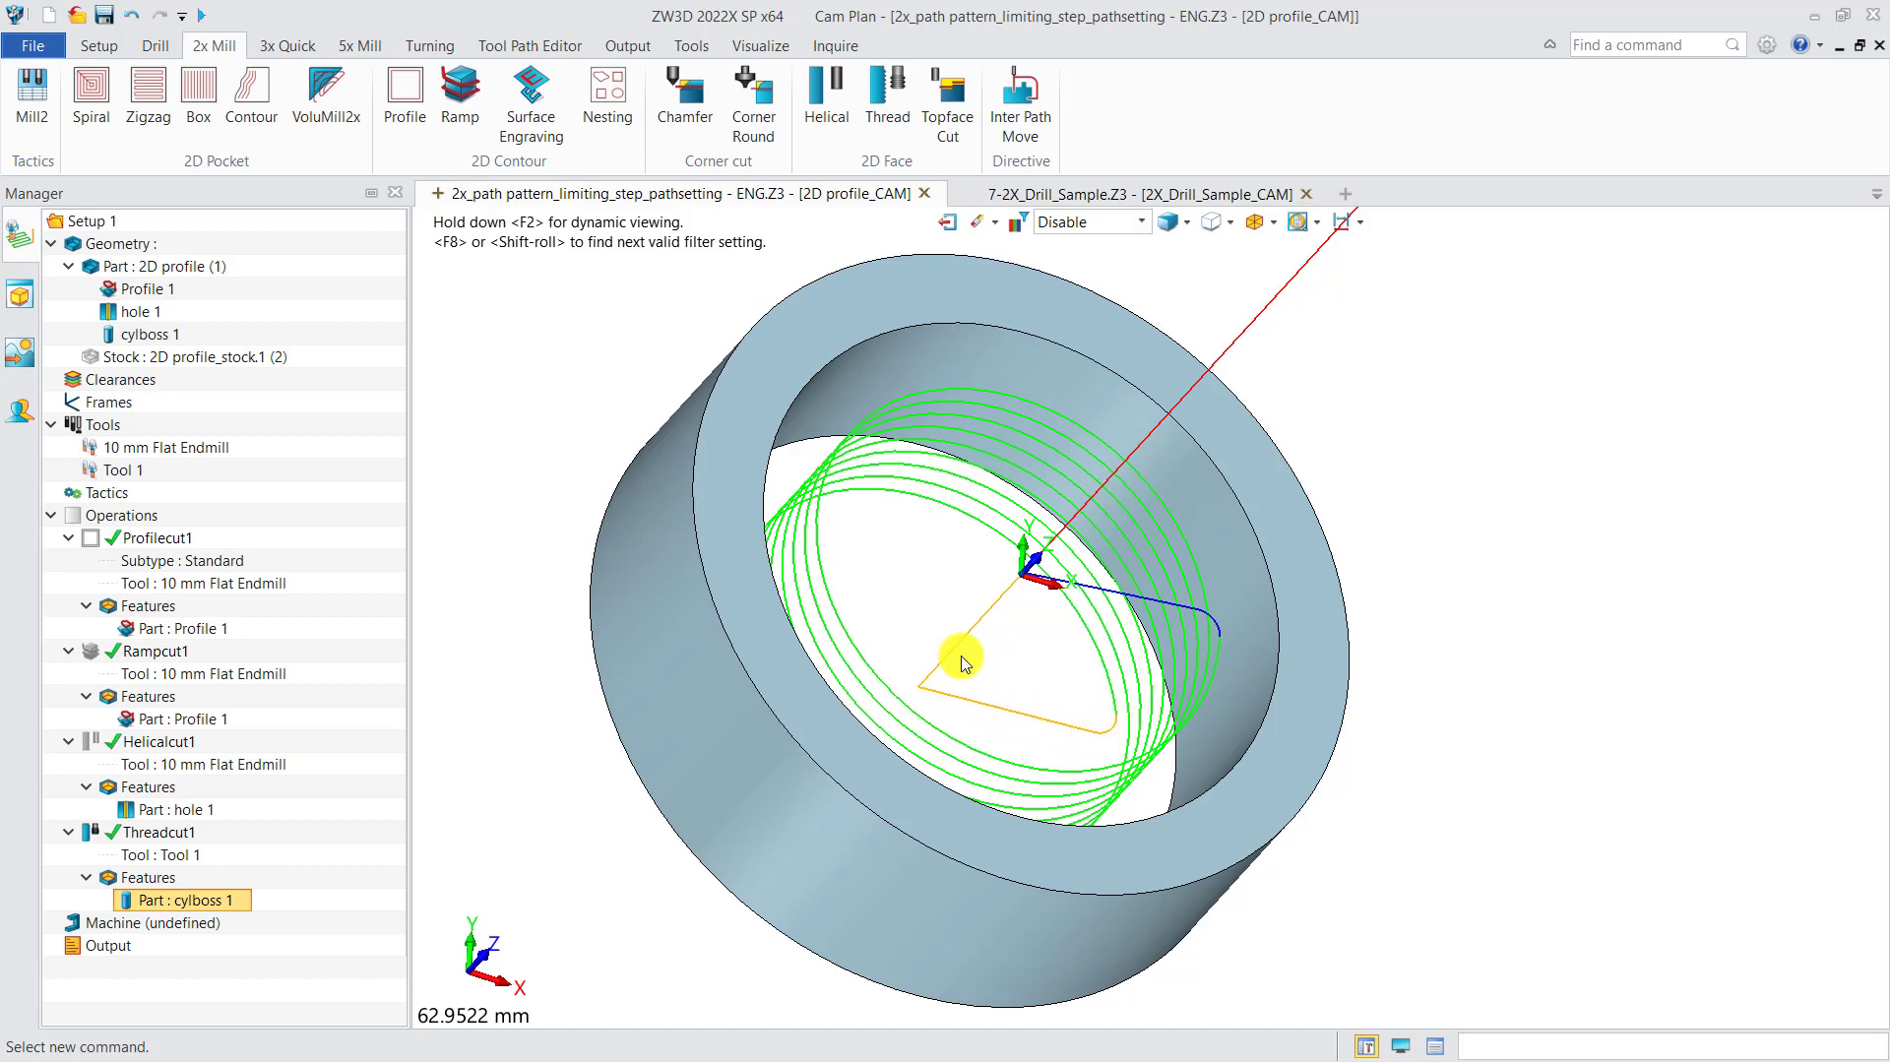
pyautogui.moveTo(971, 633); pyautogui.dragTo(642, 725, button='middle')
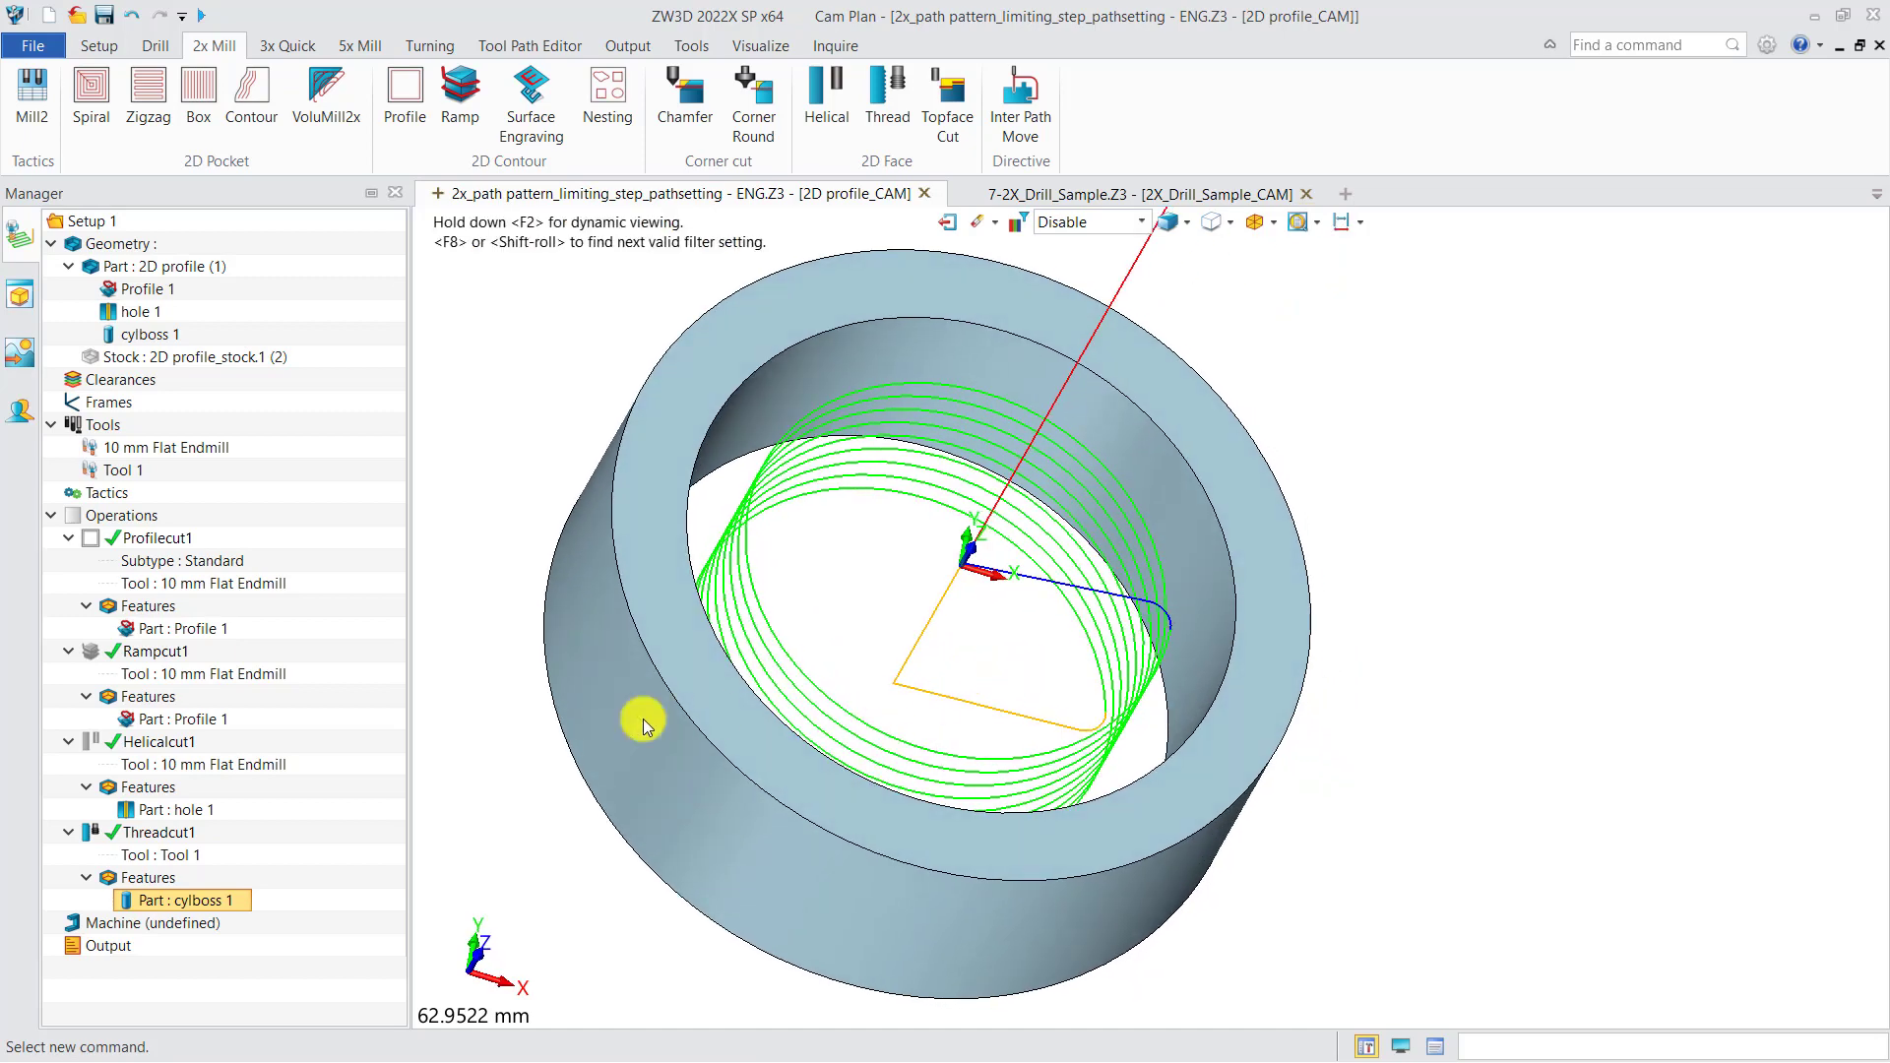
# - Hide the Threadcut1 toolpath and show Helicalcut1 again to examine its helical passes
pyautogui.click(85, 829)
pyautogui.click(90, 747)
pyautogui.moveTo(663, 764)
pyautogui.mouseDown(button='middle')
pyautogui.moveTo(709, 725)
pyautogui.moveTo(676, 726)
pyautogui.moveTo(673, 745)
pyautogui.mouseUp(button='middle')
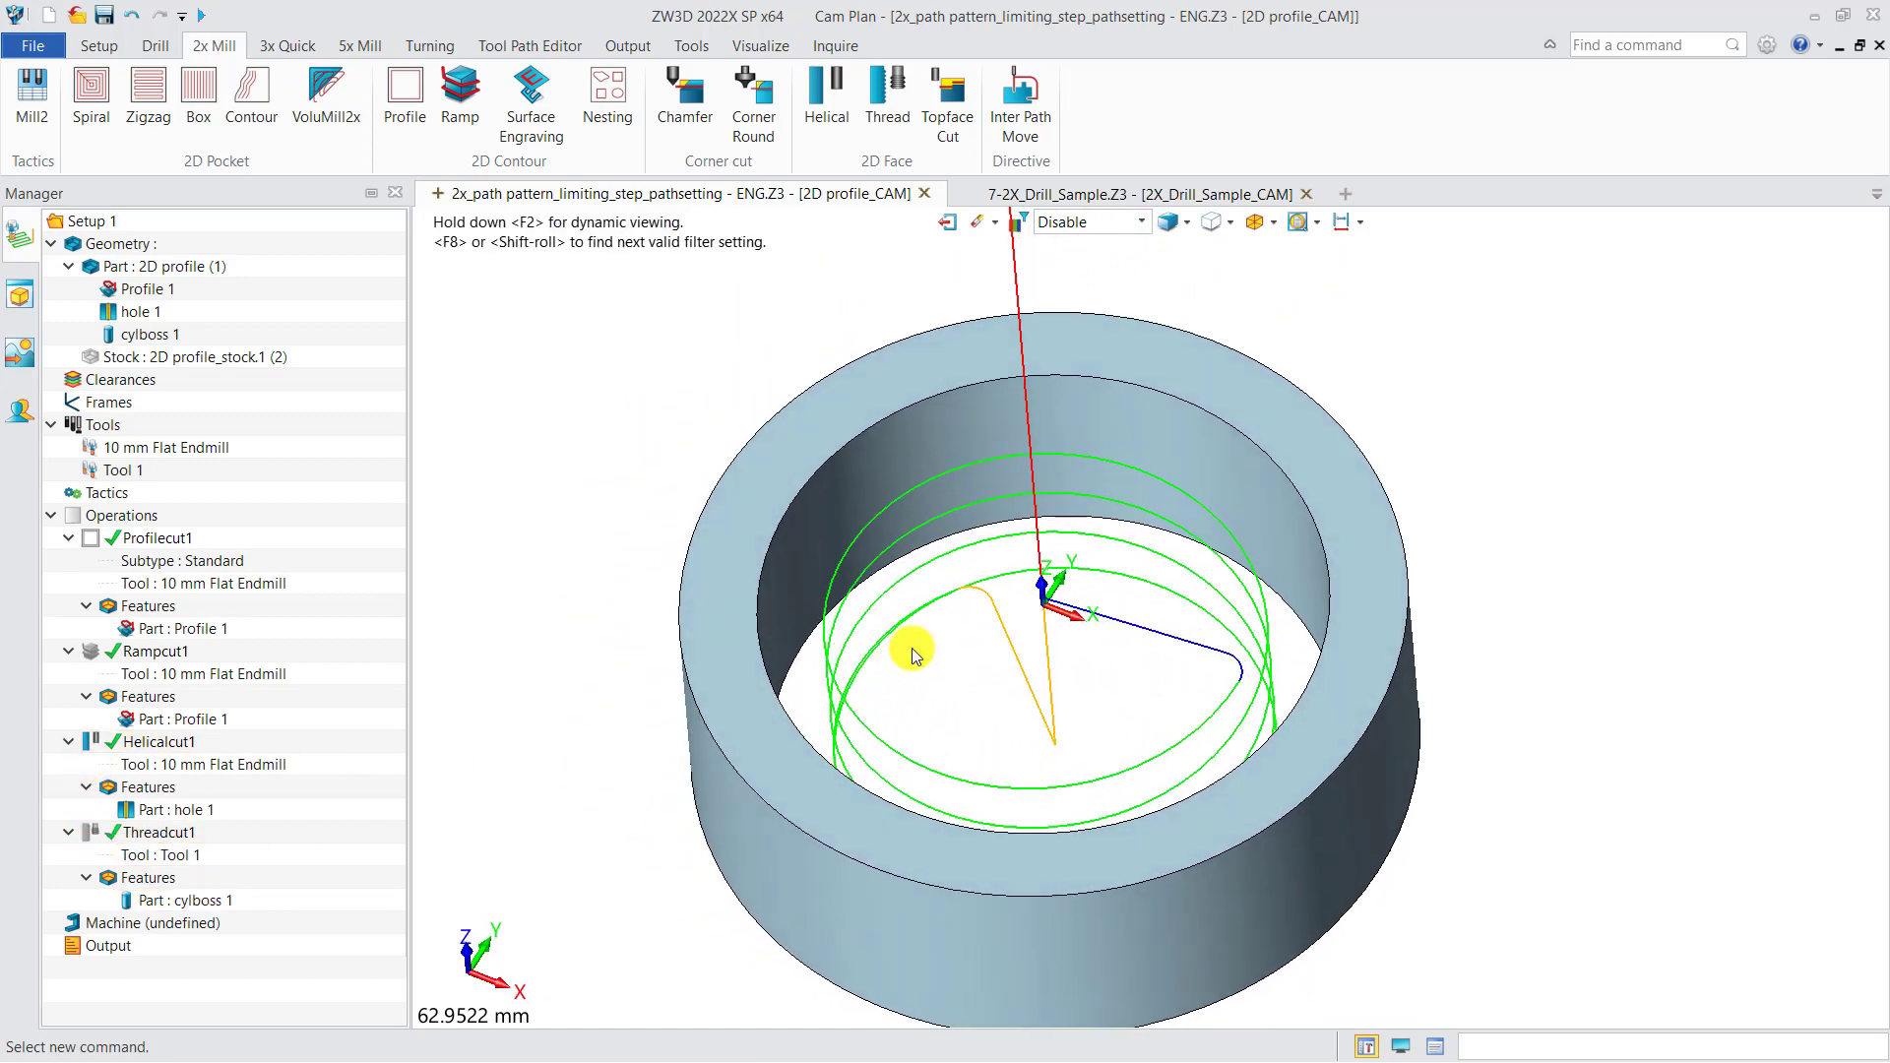
pyautogui.scroll(2, 935, 622)
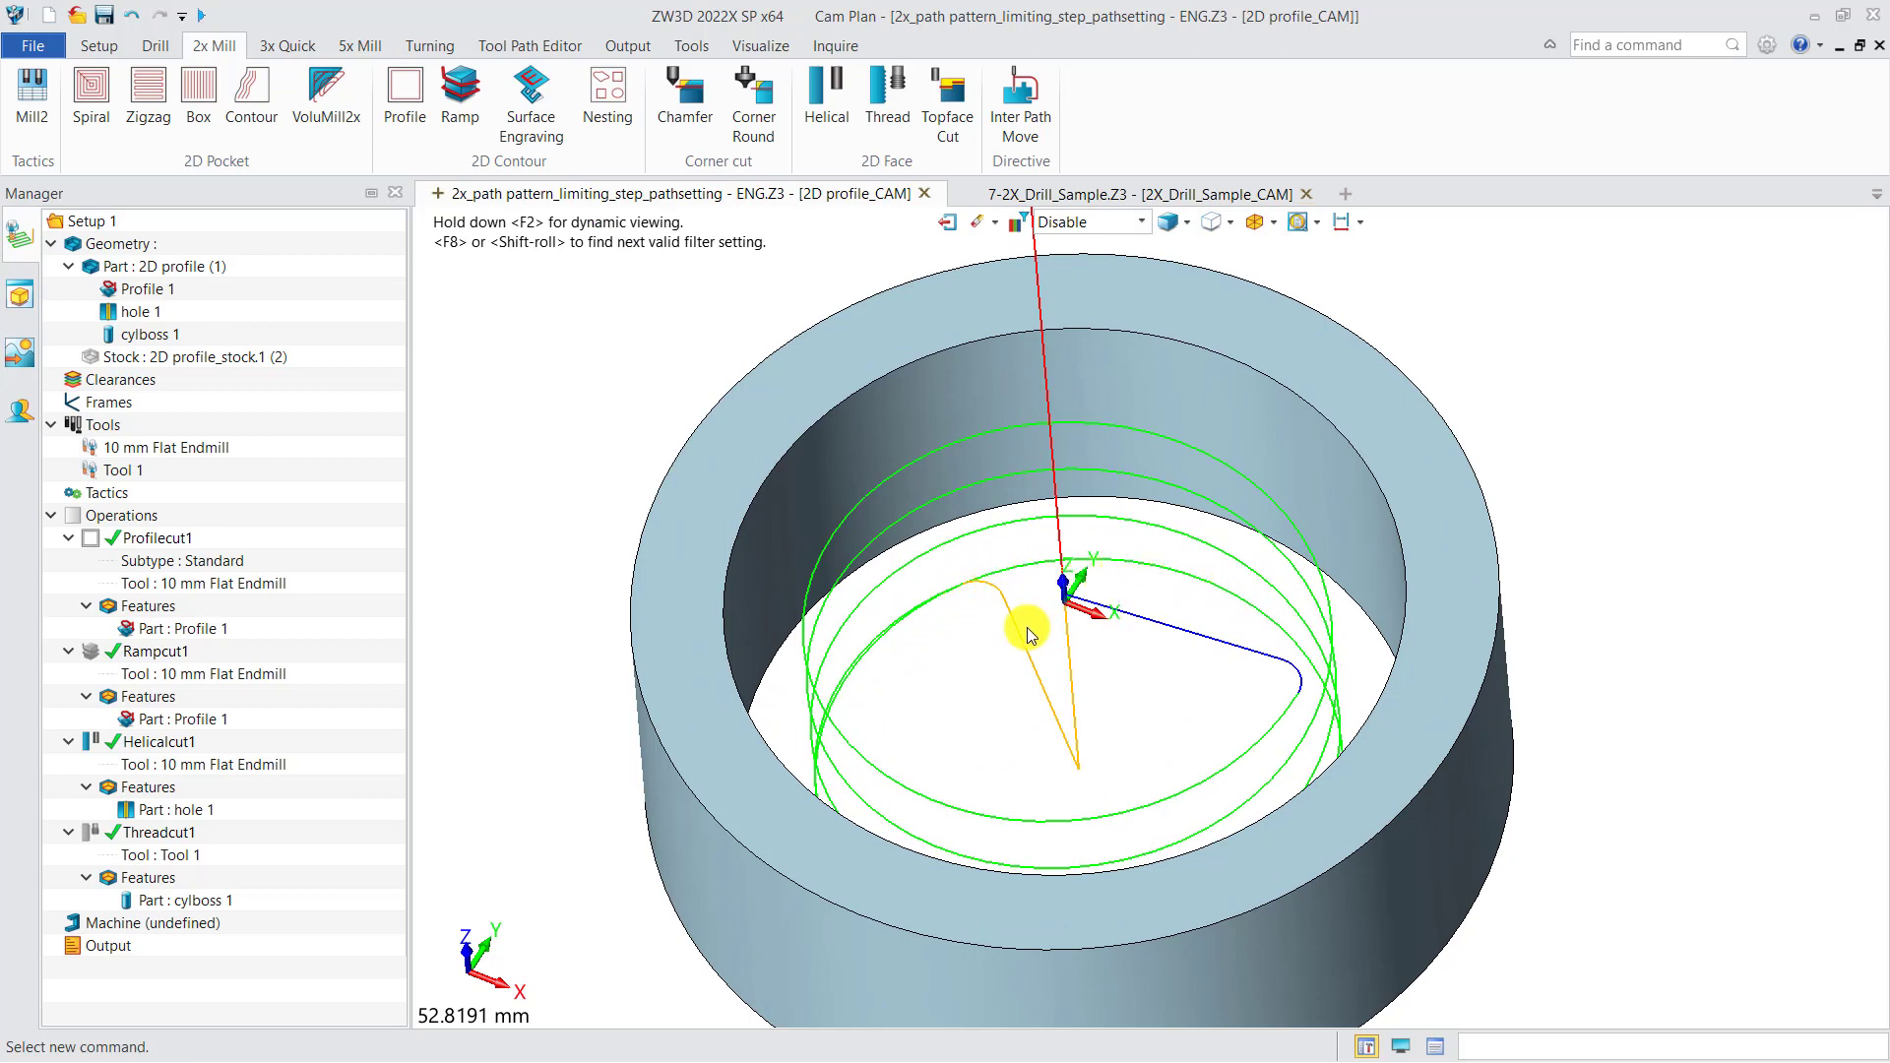
# - Switch to the 7-2X_Drill_Sample.Z3 document and highlight the Top Facing 1 toolpath and the stock 2X_Drill_Sample_Stock.1
pyautogui.click(1097, 195)
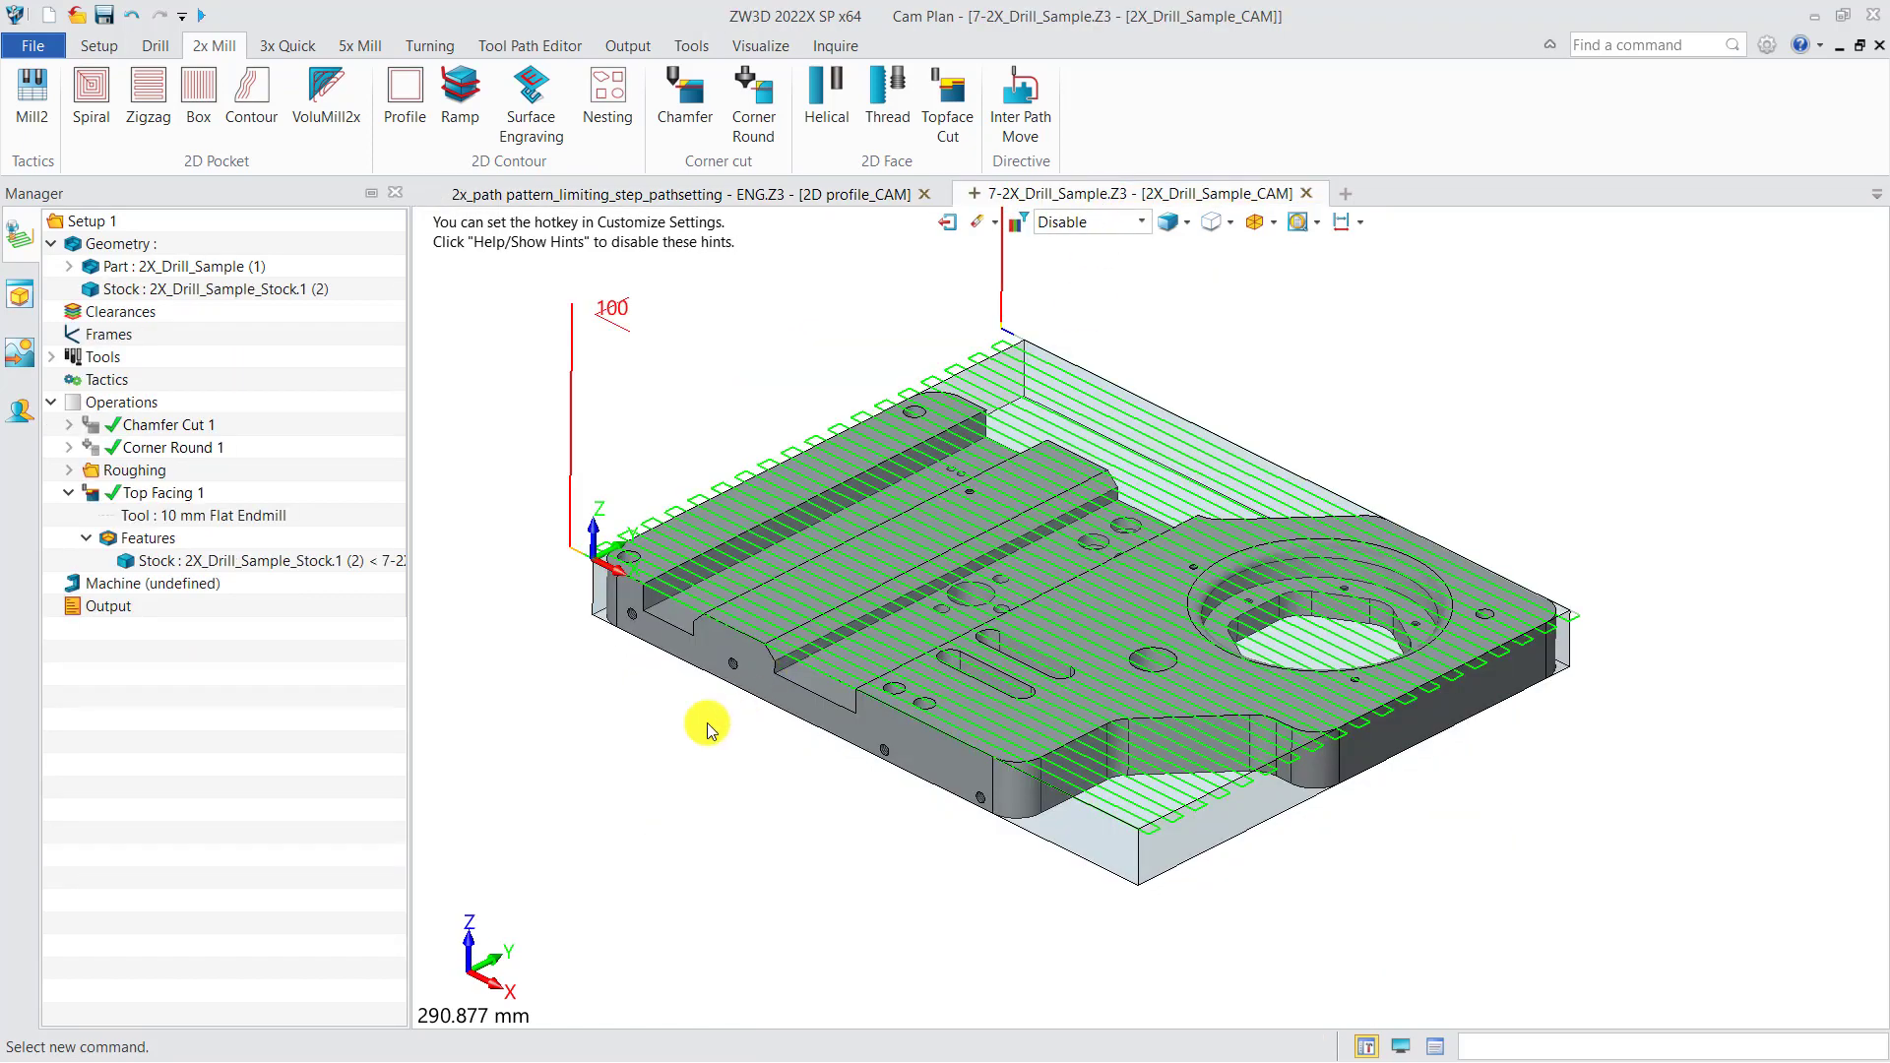
pyautogui.click(180, 505)
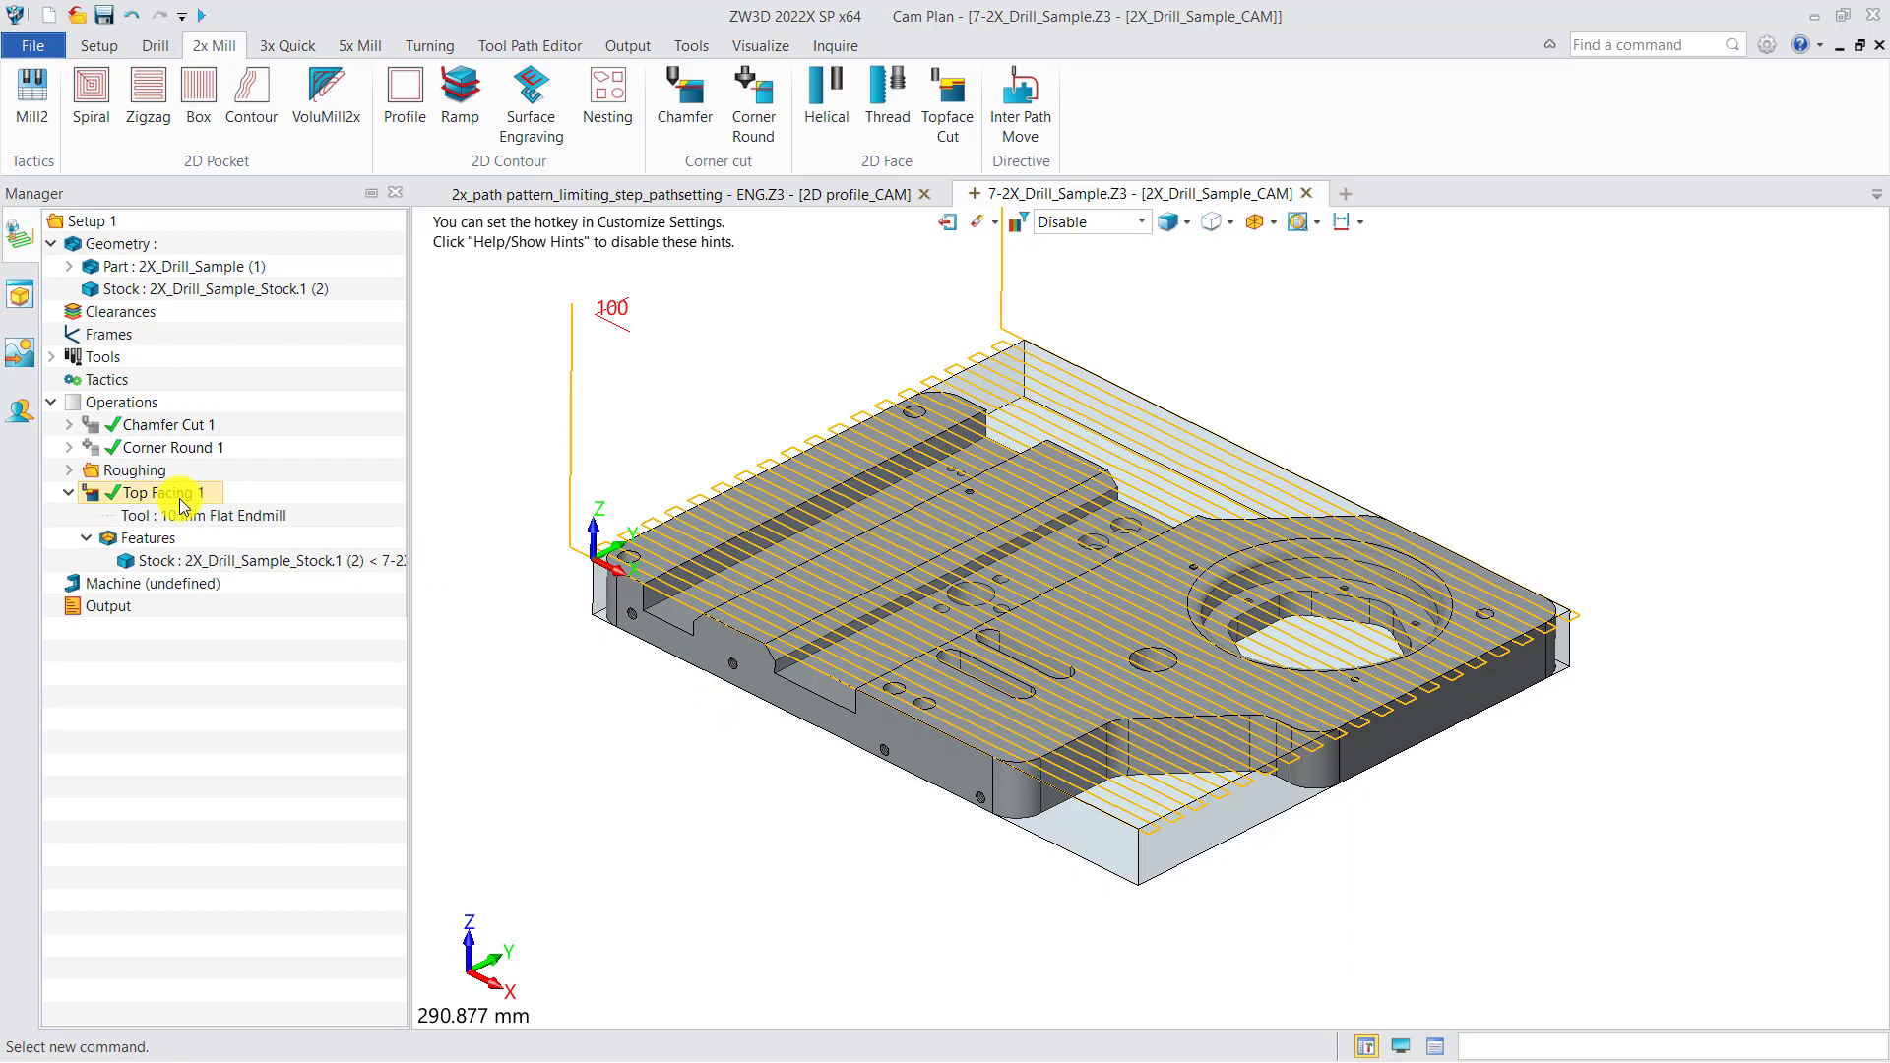
pyautogui.click(223, 296)
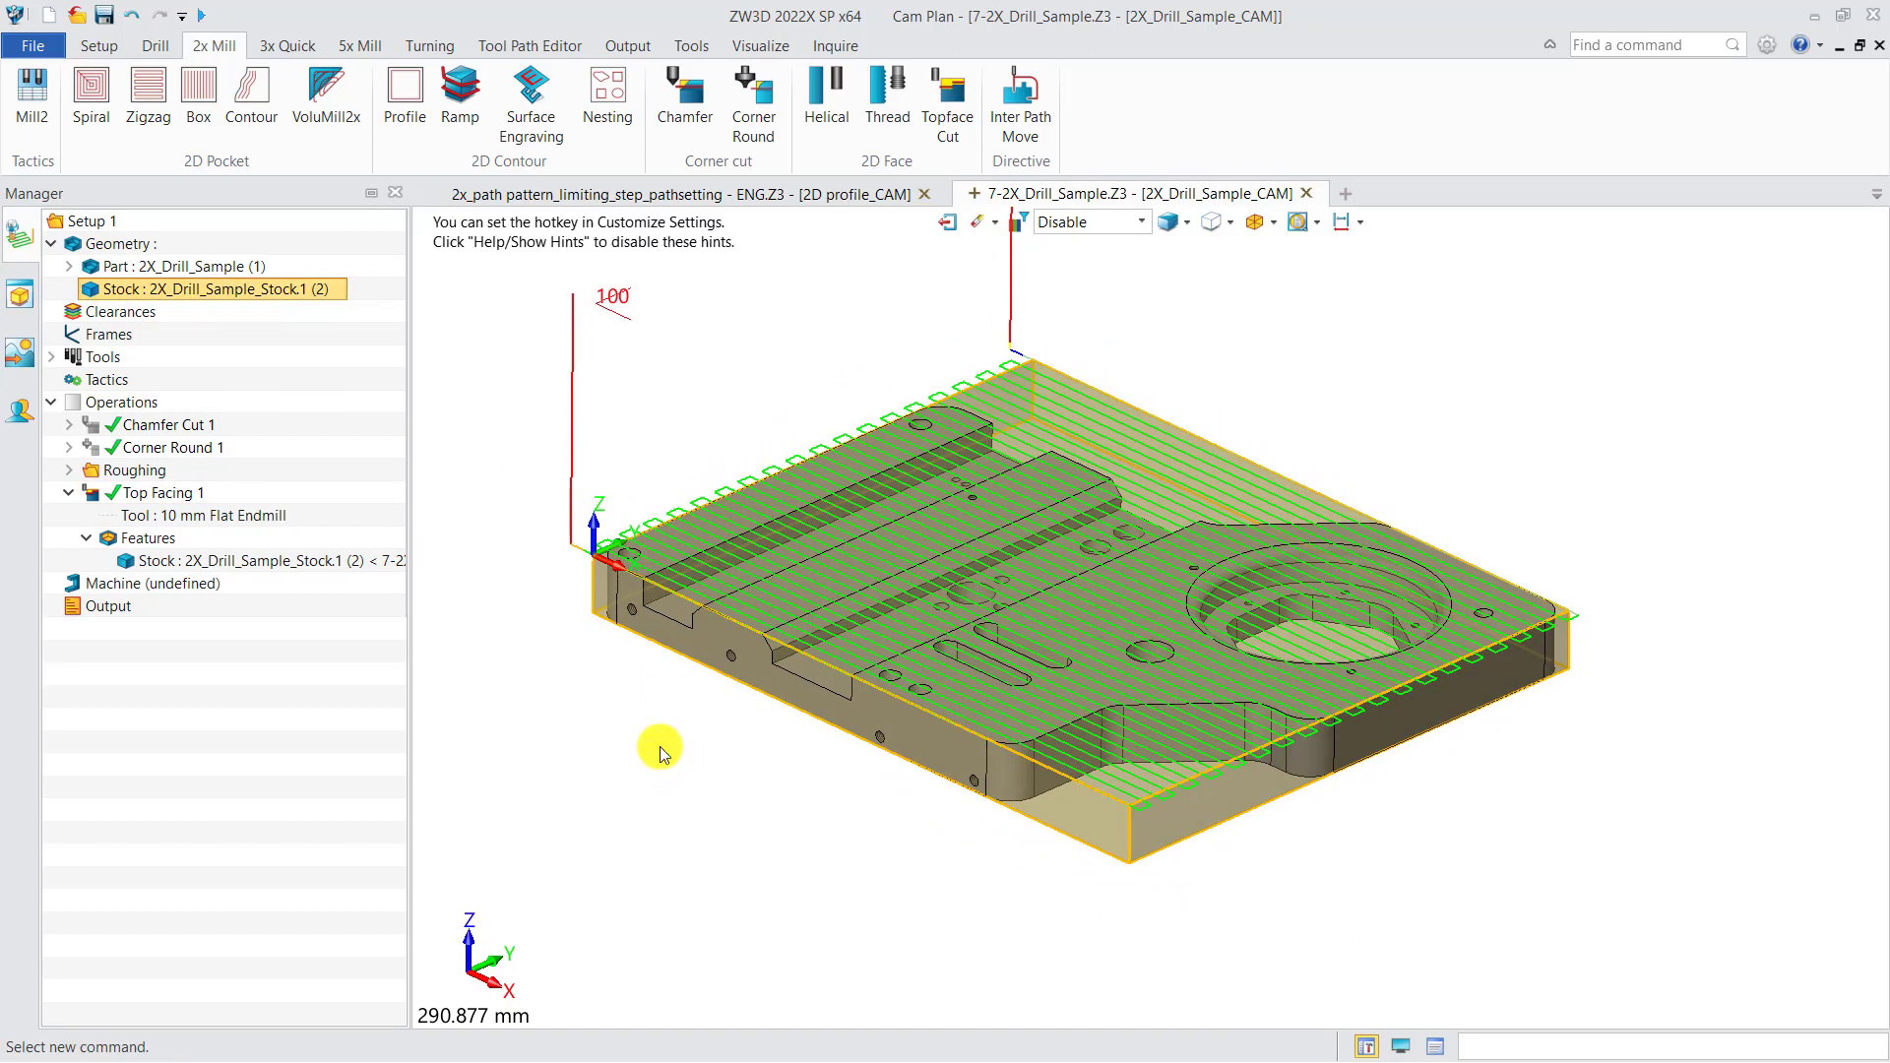
# - Set Top Facing 1's path pattern to Spiral Step In and recalculate its toolpath
pyautogui.doubleClick(185, 497)
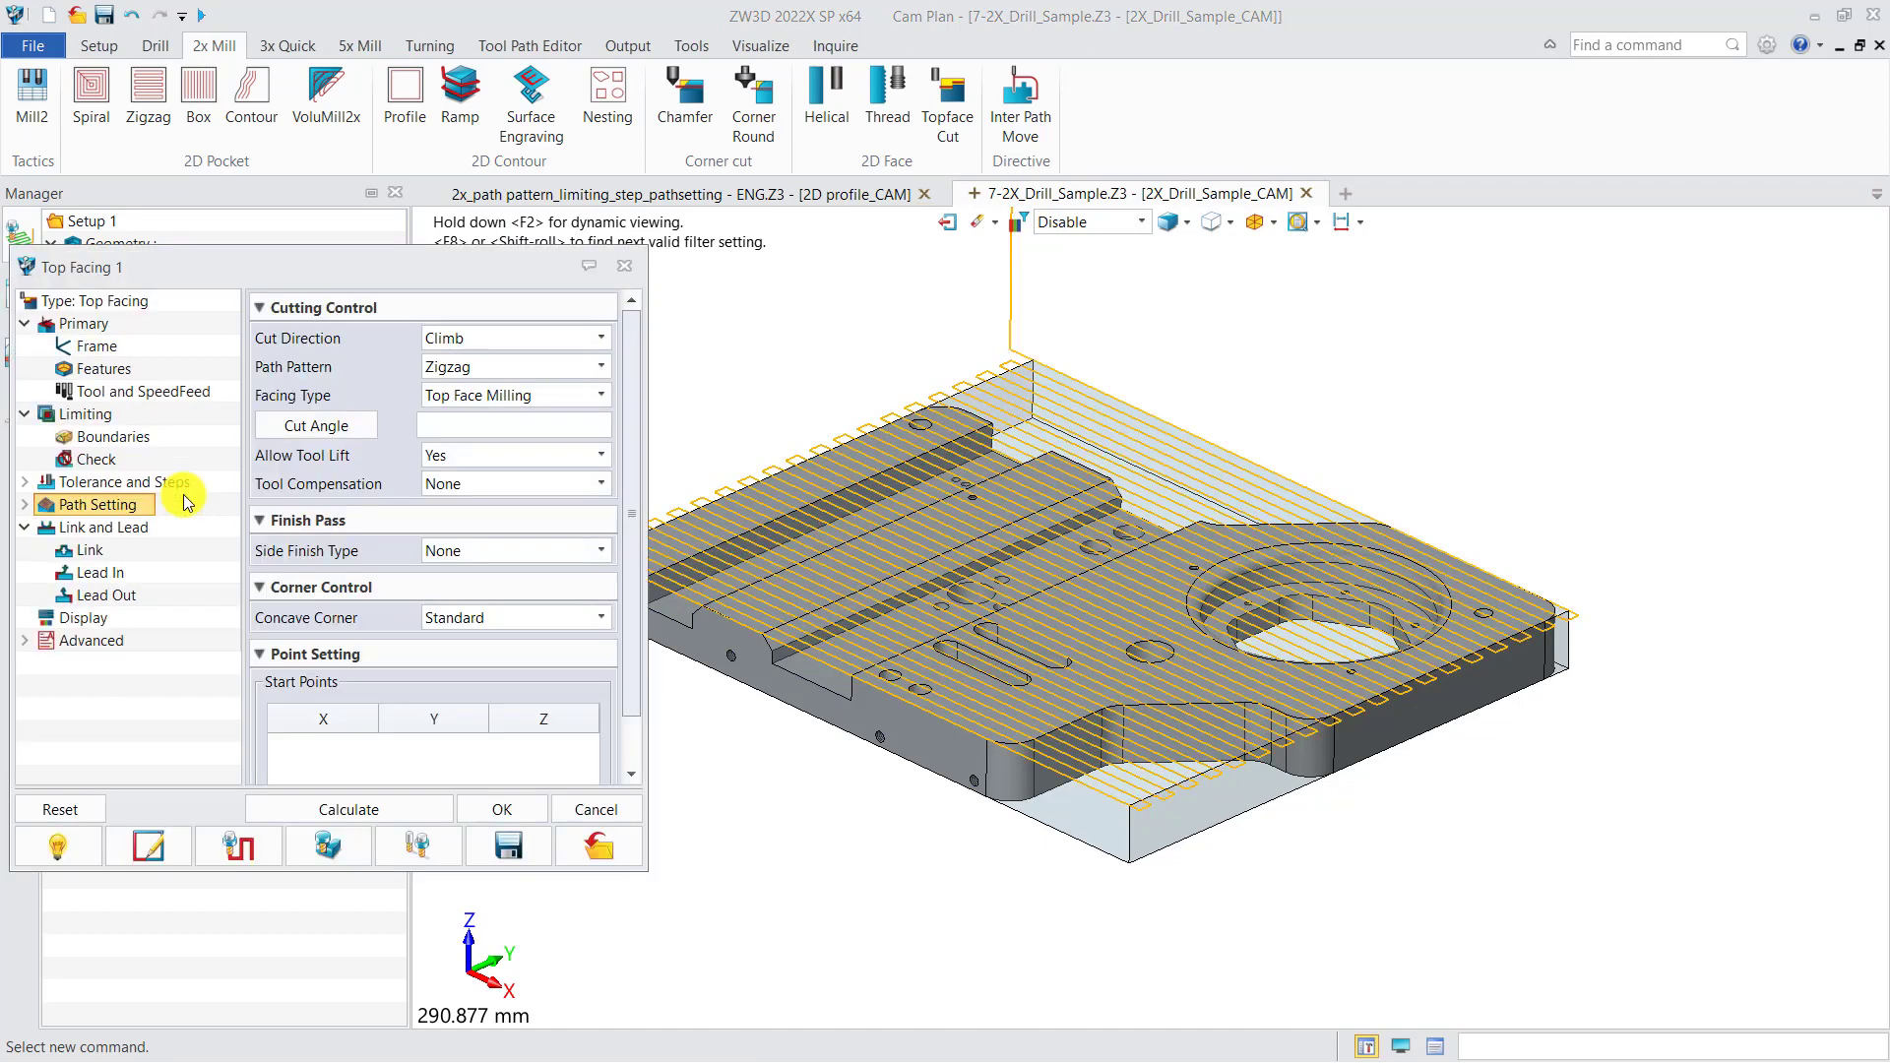
pyautogui.click(448, 368)
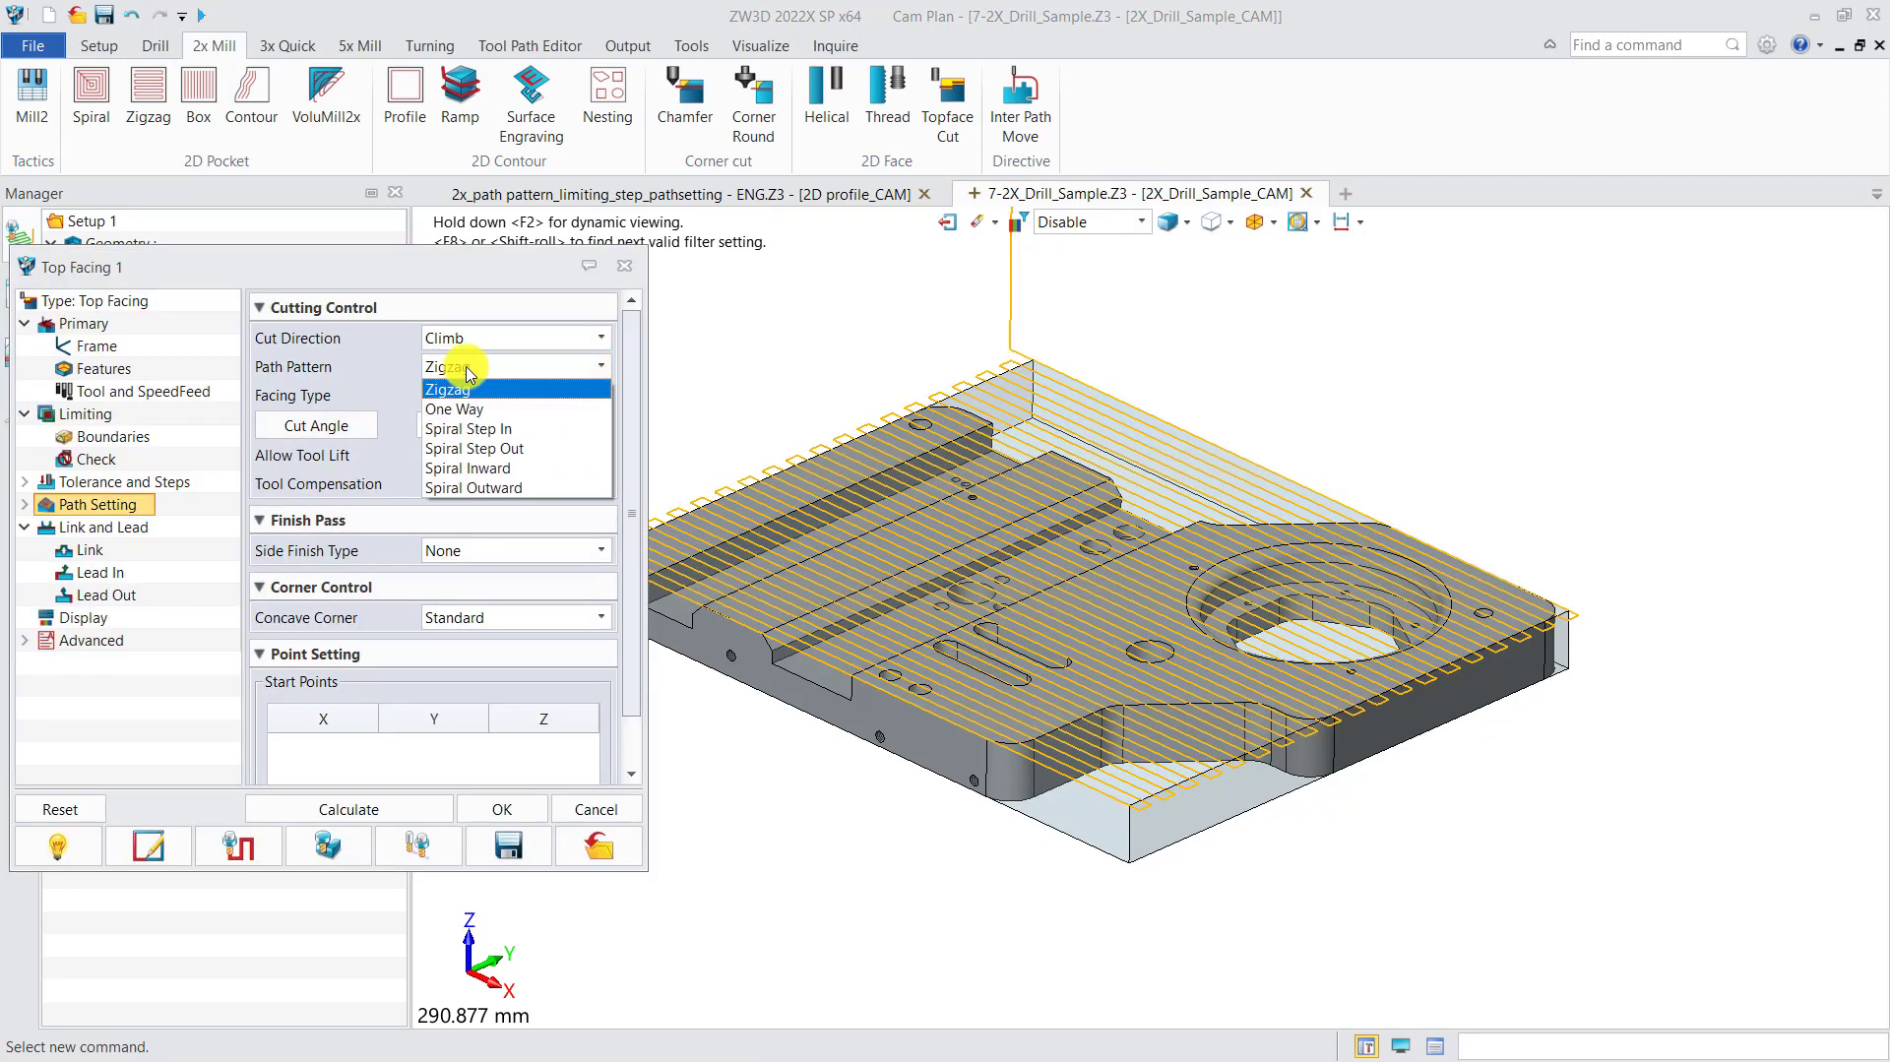
pyautogui.click(471, 429)
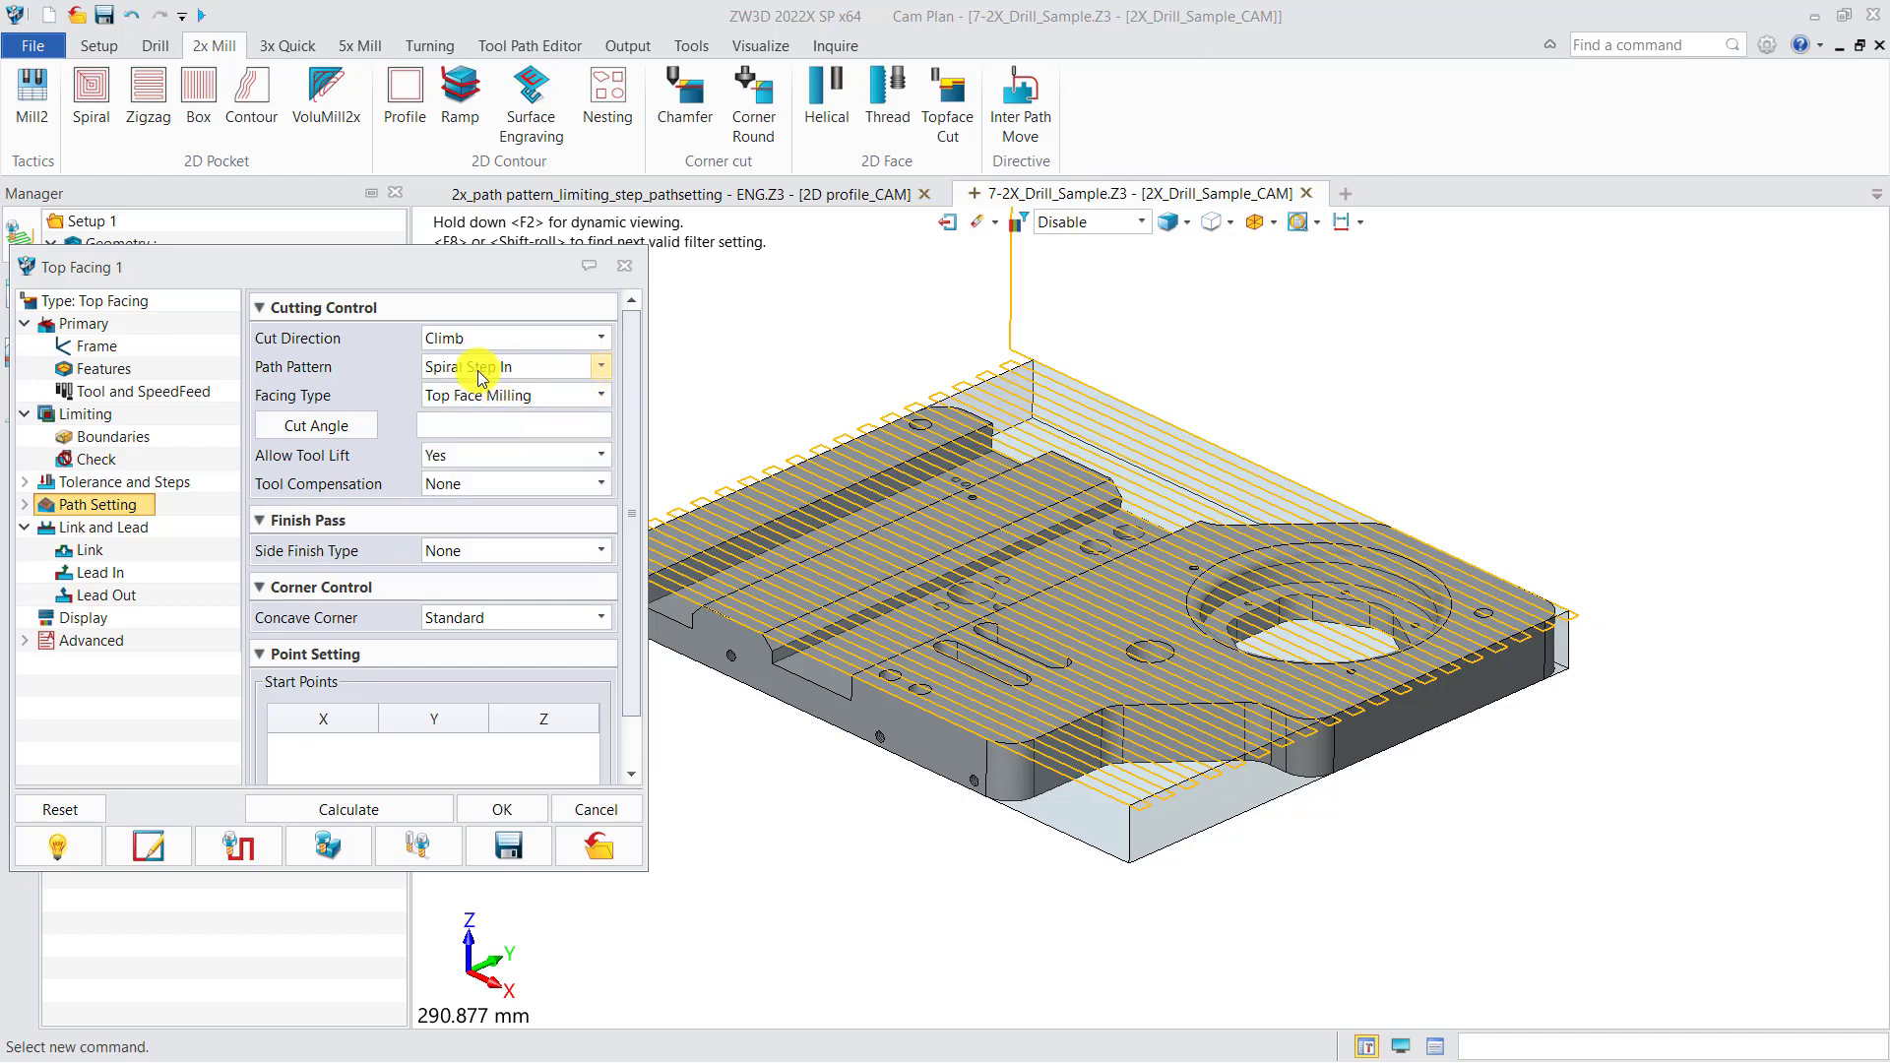
pyautogui.click(374, 807)
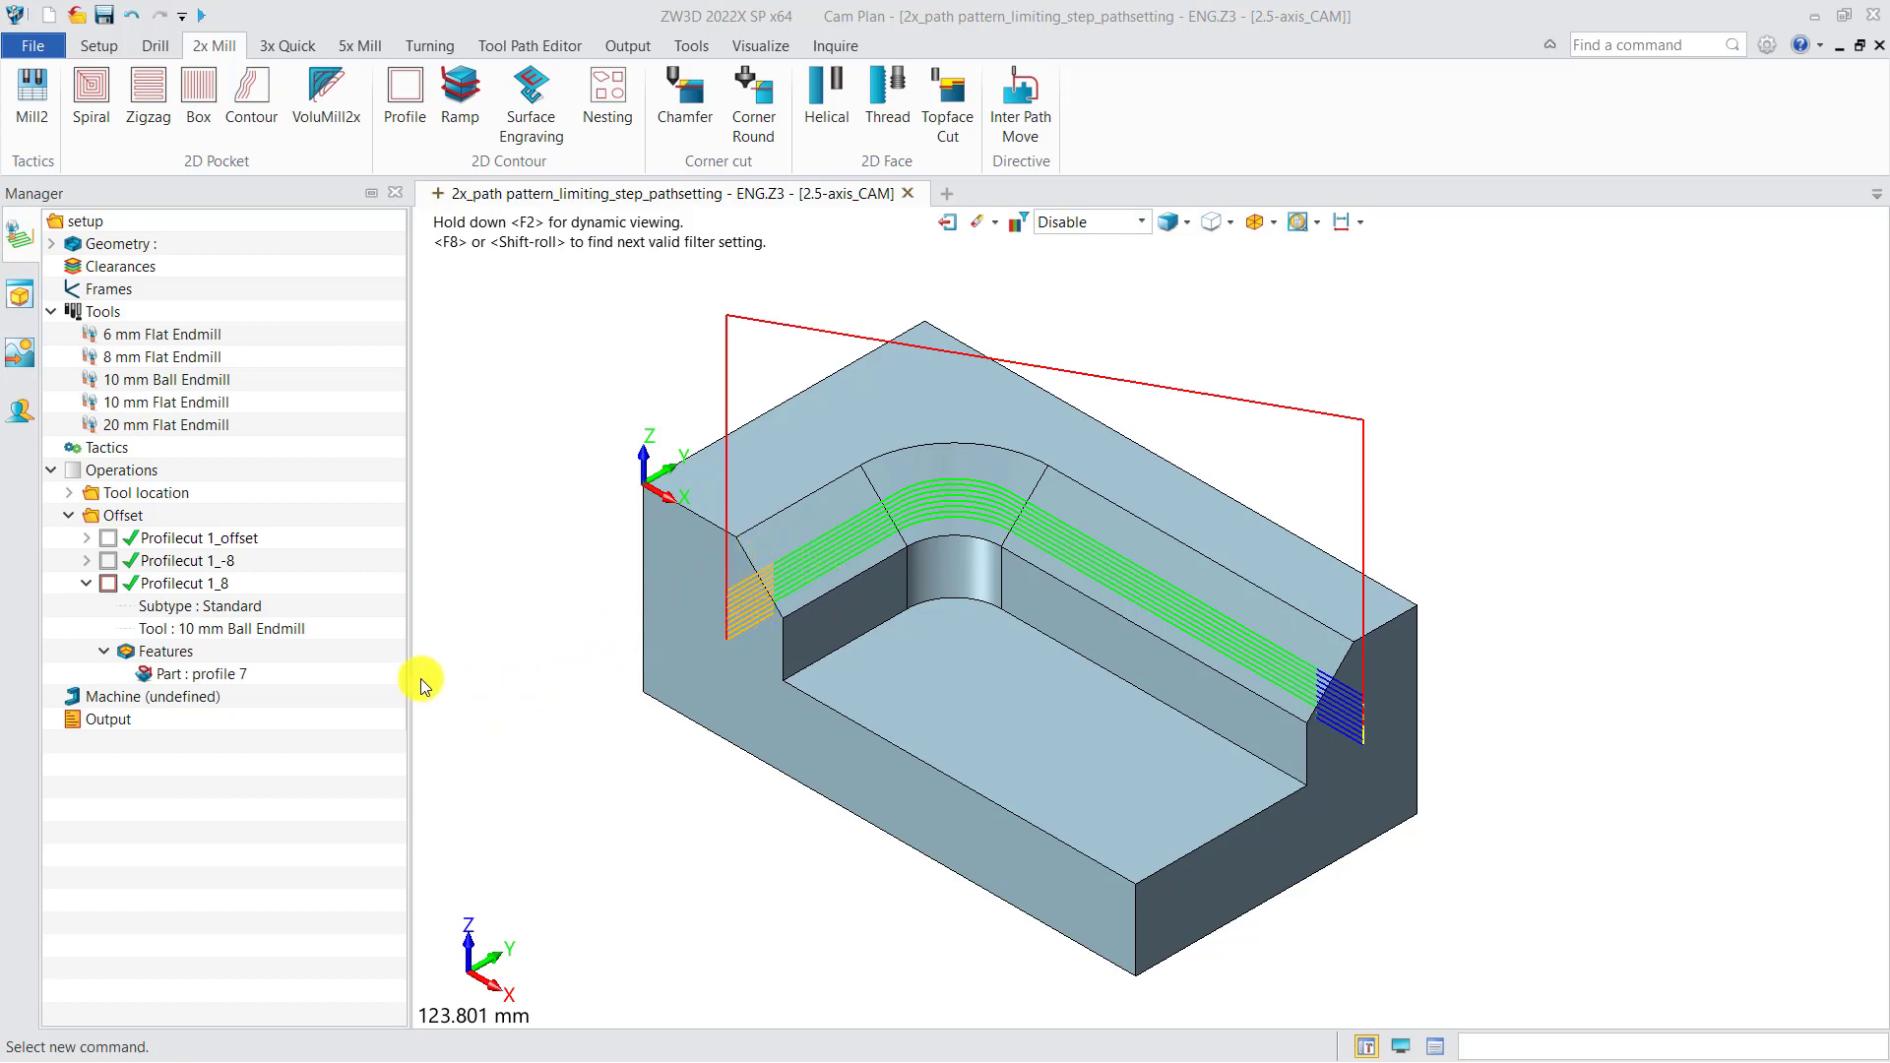
# - Highlight the profile 7 feature of Profilecut 1_8 and check the operation's top and bottom Z boundaries against its toolpath
pyautogui.click(213, 674)
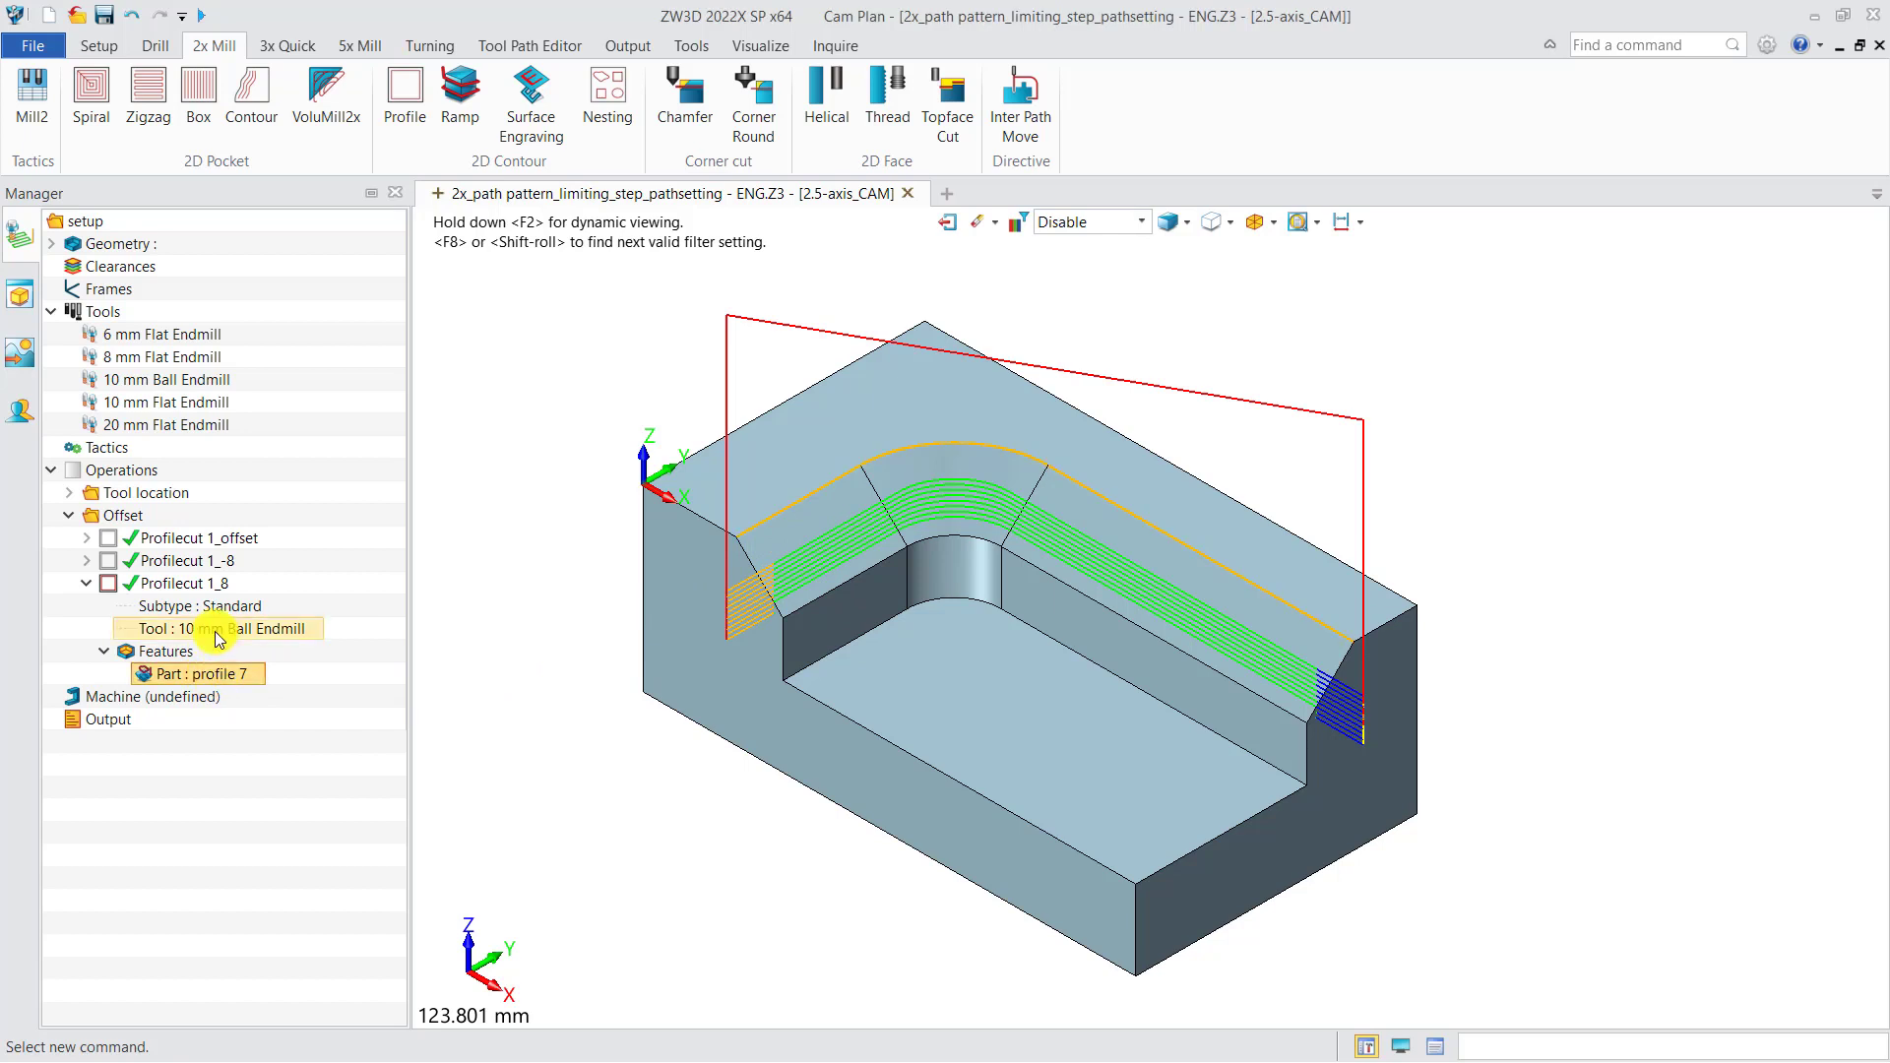
pyautogui.doubleClick(182, 583)
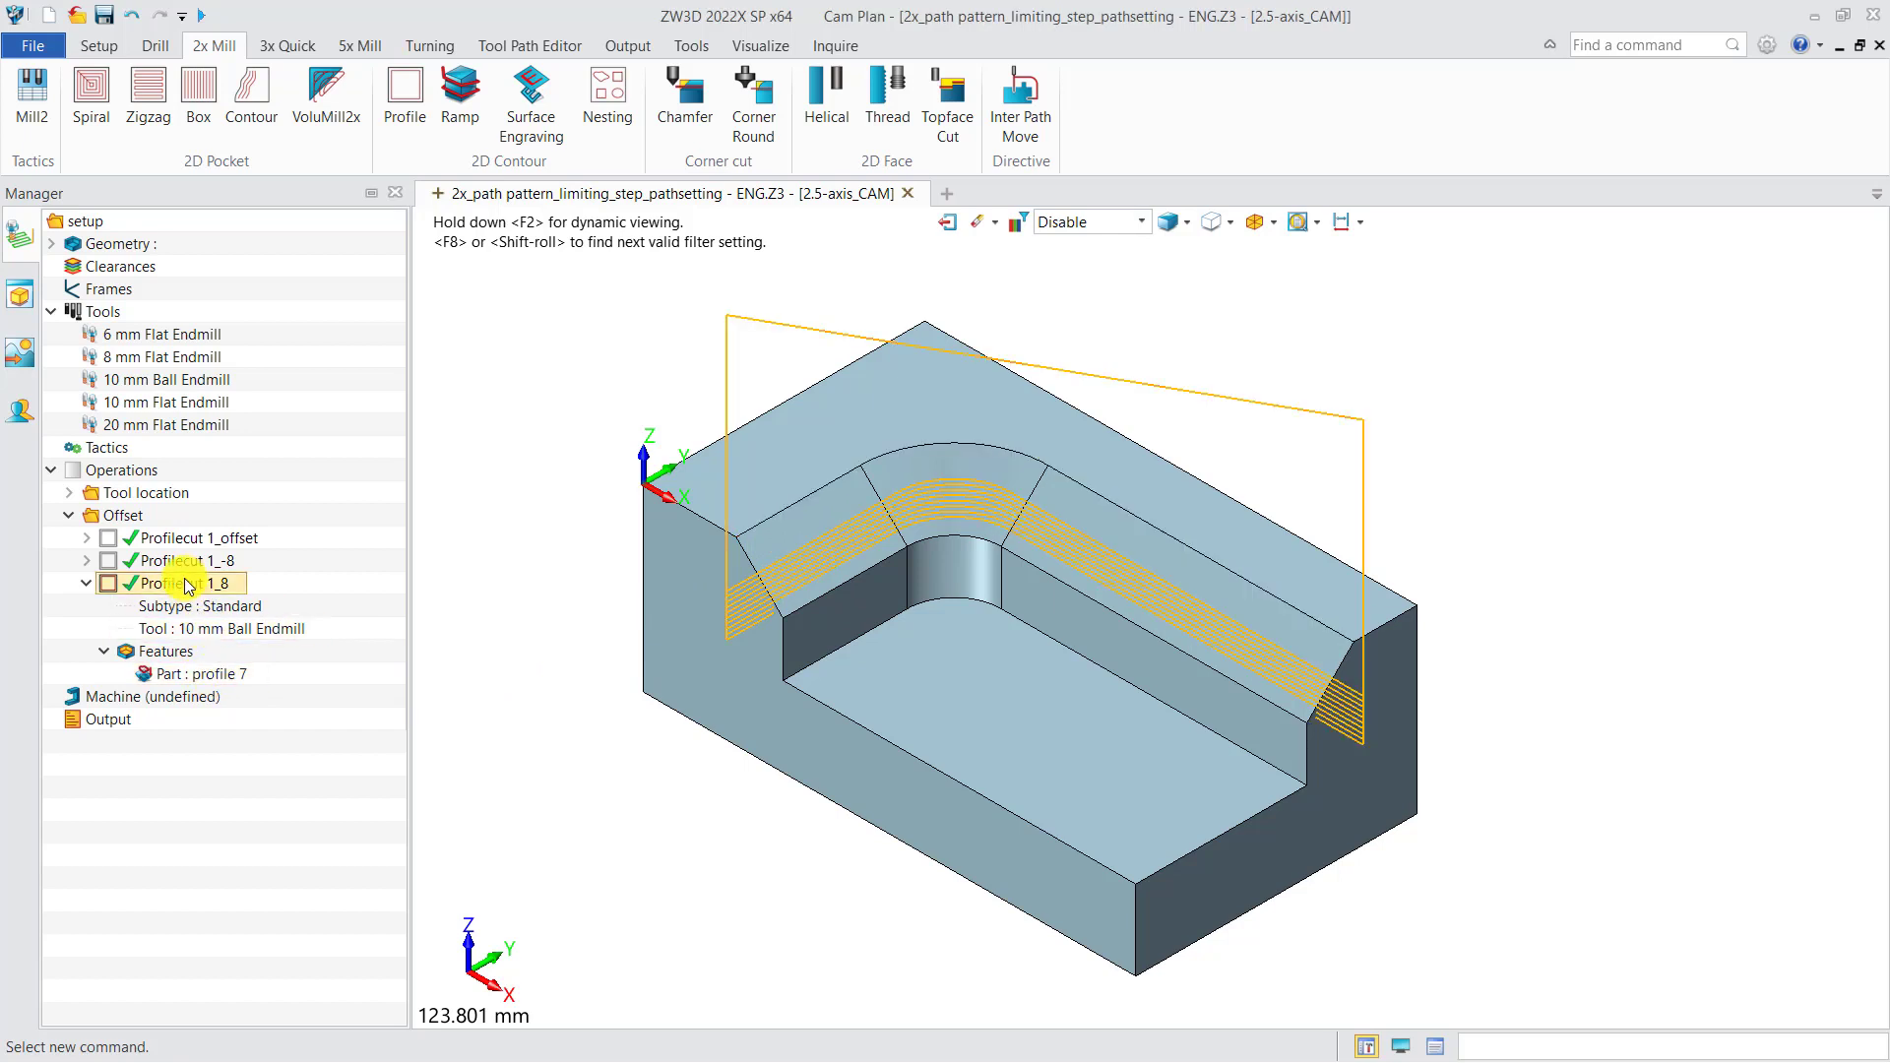
pyautogui.click(123, 437)
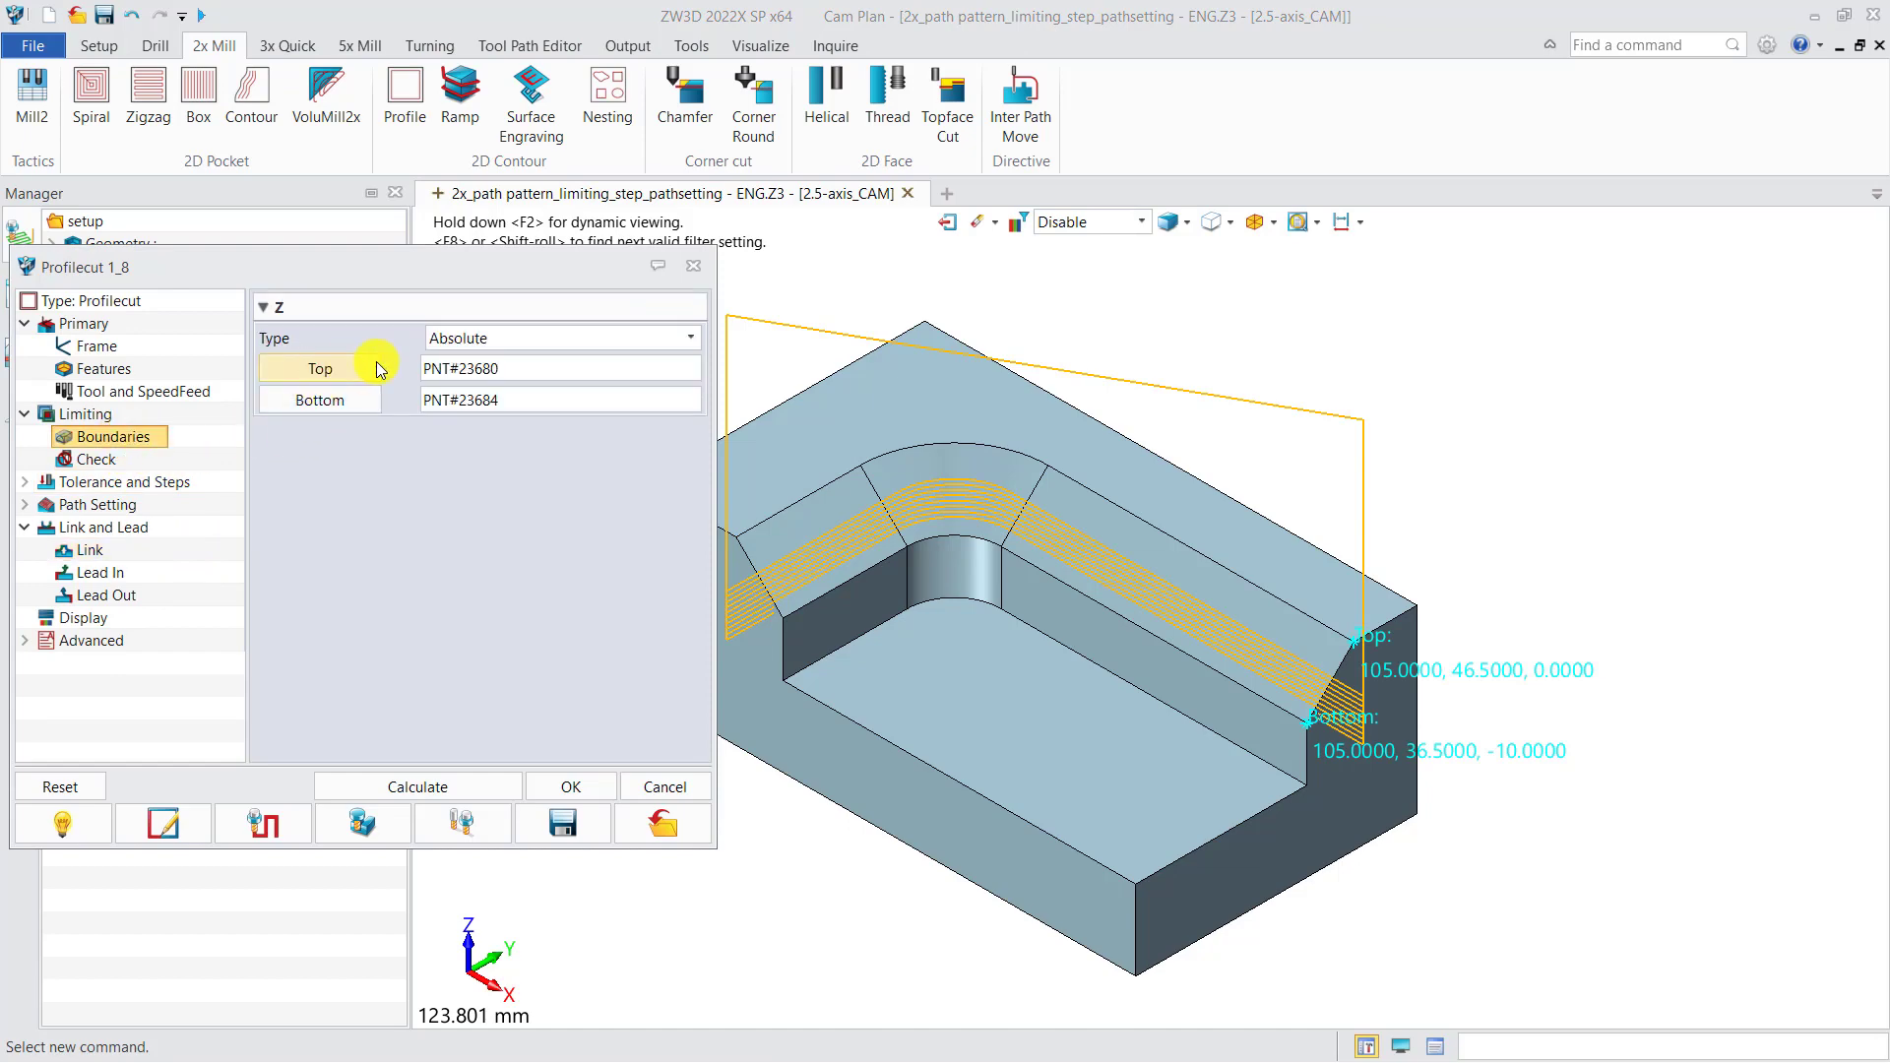
pyautogui.click(498, 772)
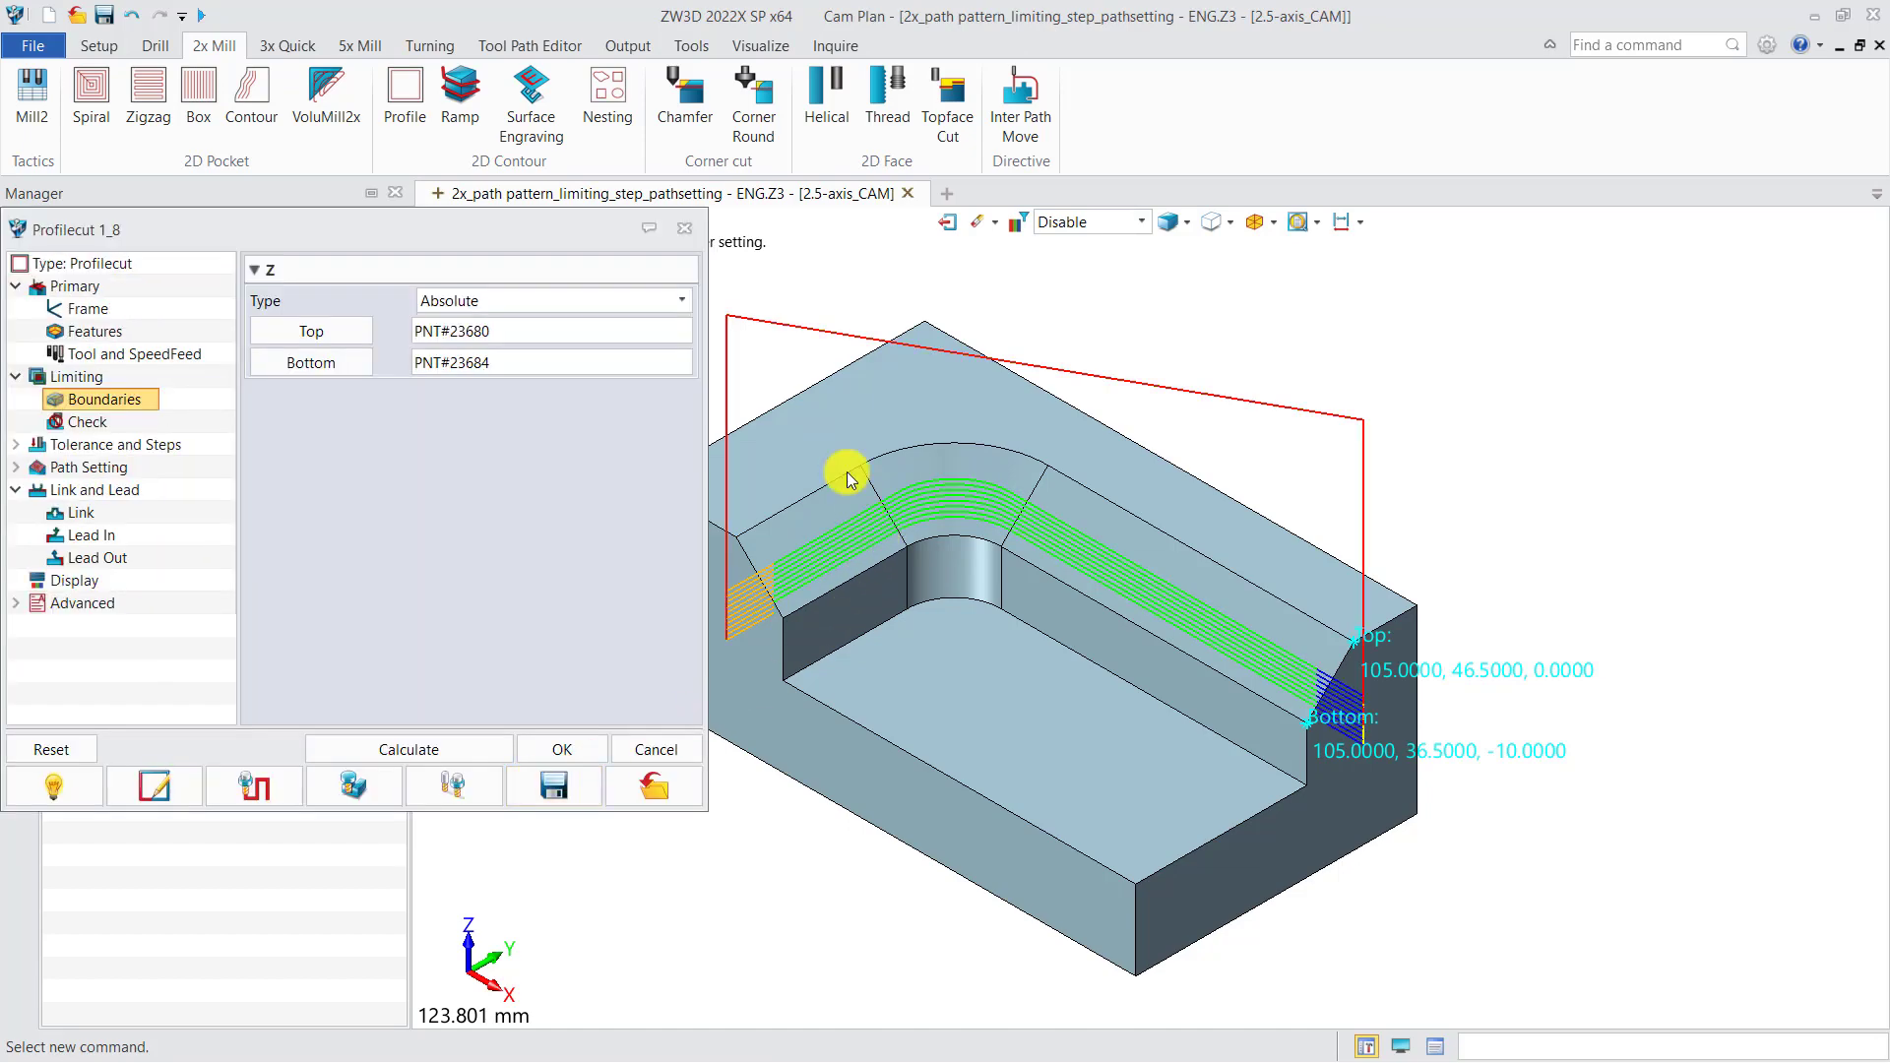
pyautogui.click(684, 228)
pyautogui.moveTo(898, 604); pyautogui.dragTo(900, 571, button='middle')
# - Set the draft to 45 for all three profile members of Profilecut 1_8's profile 7 feature
pyautogui.click(250, 676)
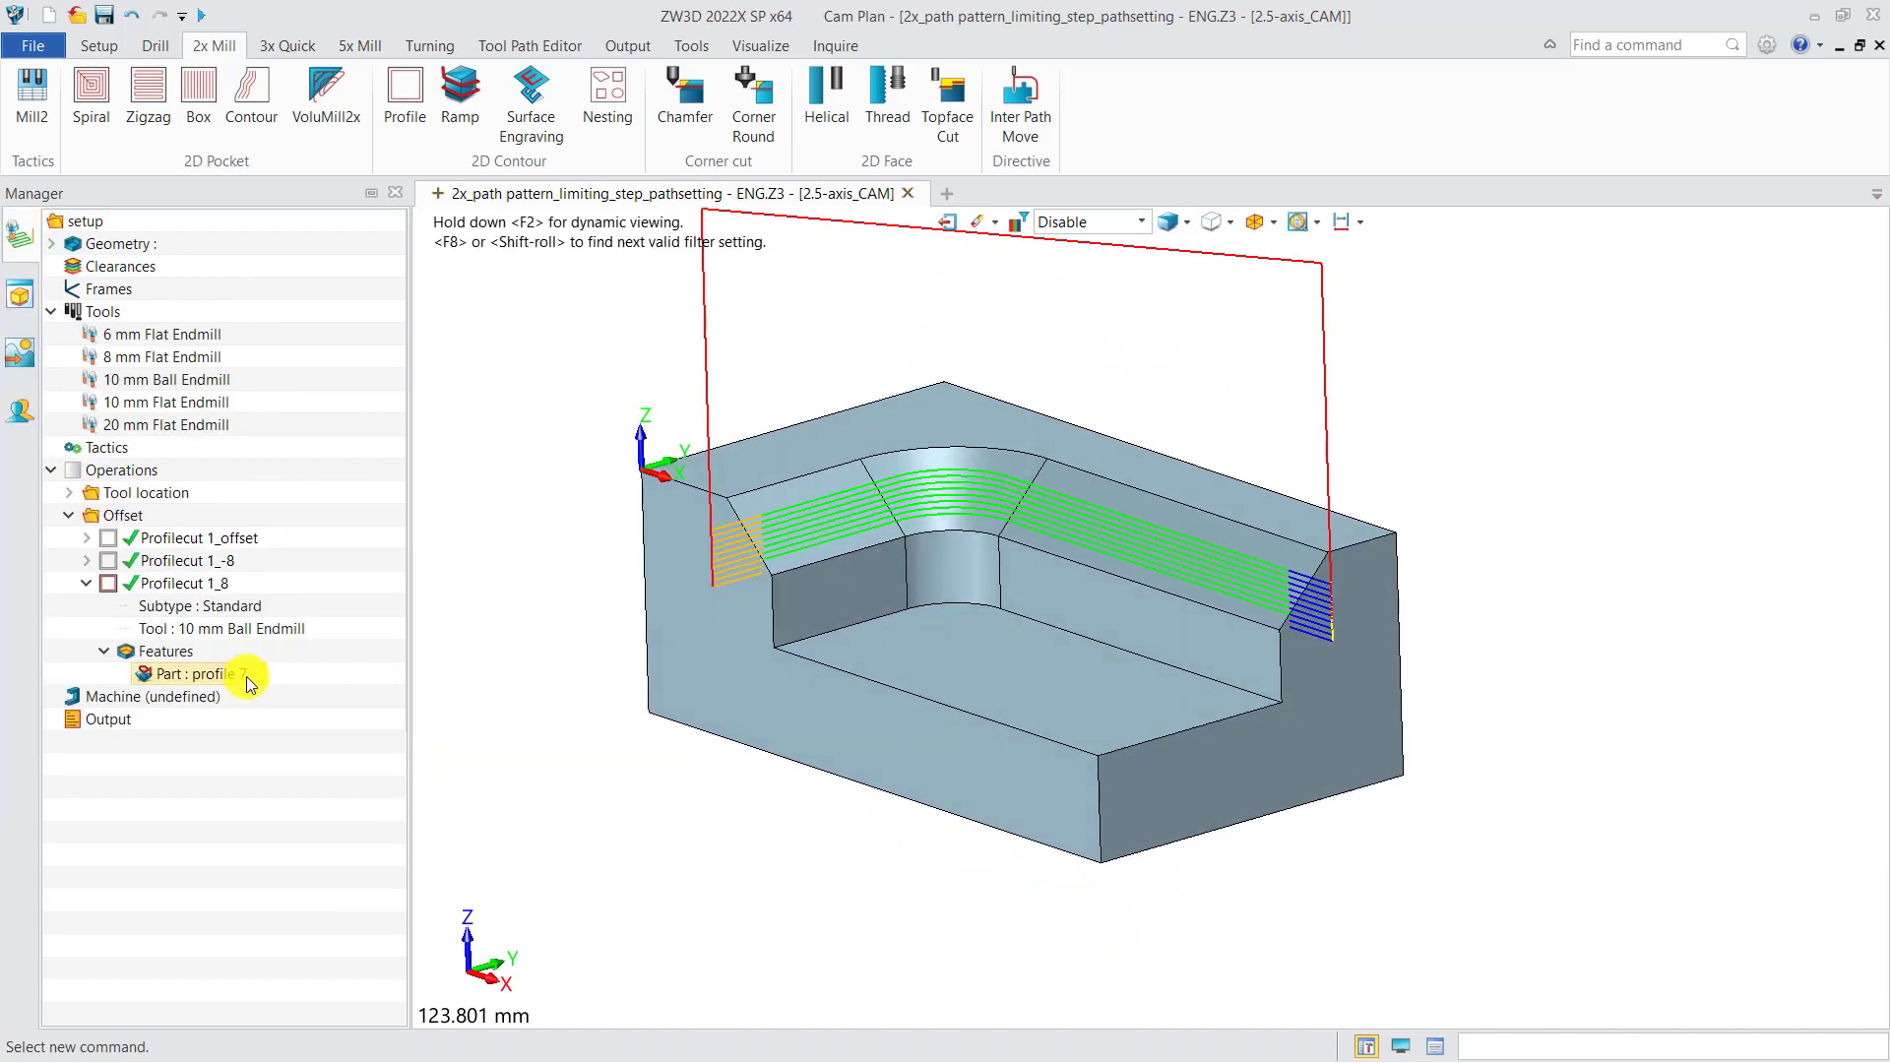
pyautogui.doubleClick(232, 676)
pyautogui.moveTo(225, 212); pyautogui.dragTo(268, 179)
pyautogui.click(215, 782)
pyautogui.doubleClick(211, 715)
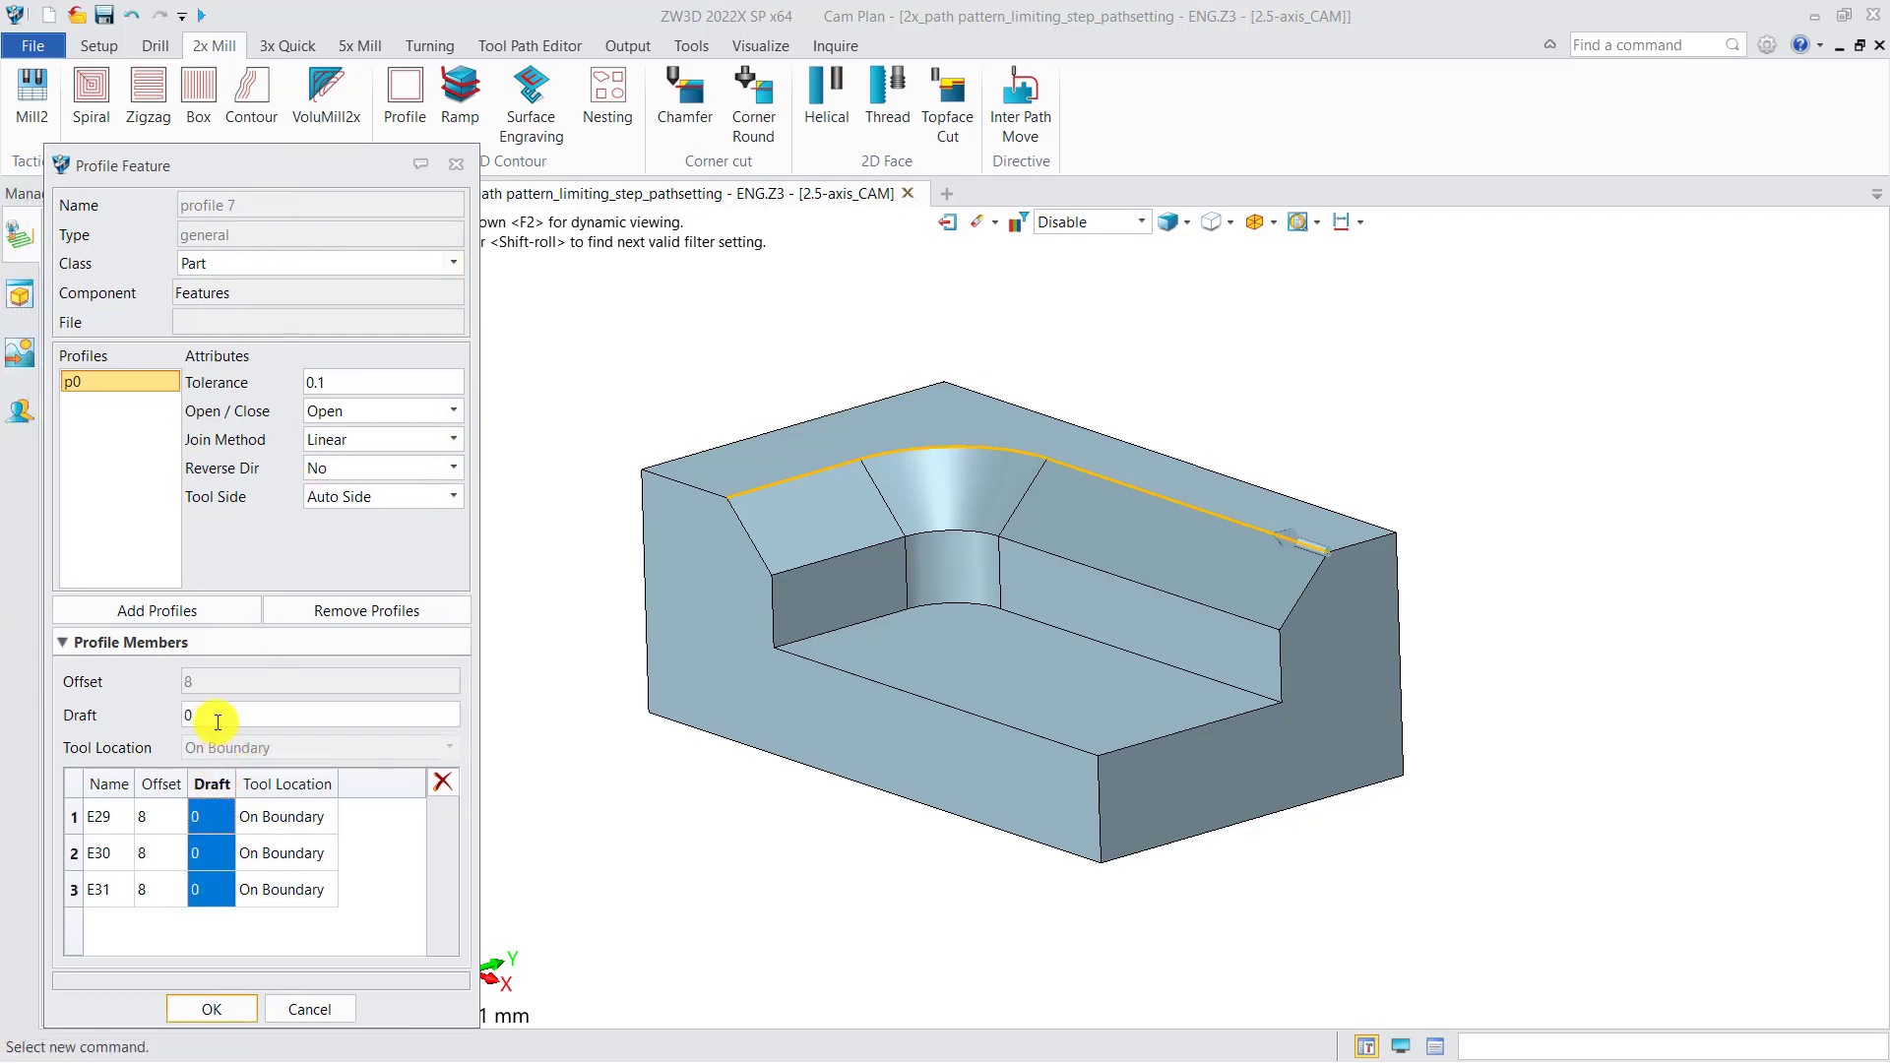
pyautogui.write('45')
pyautogui.press('Return')
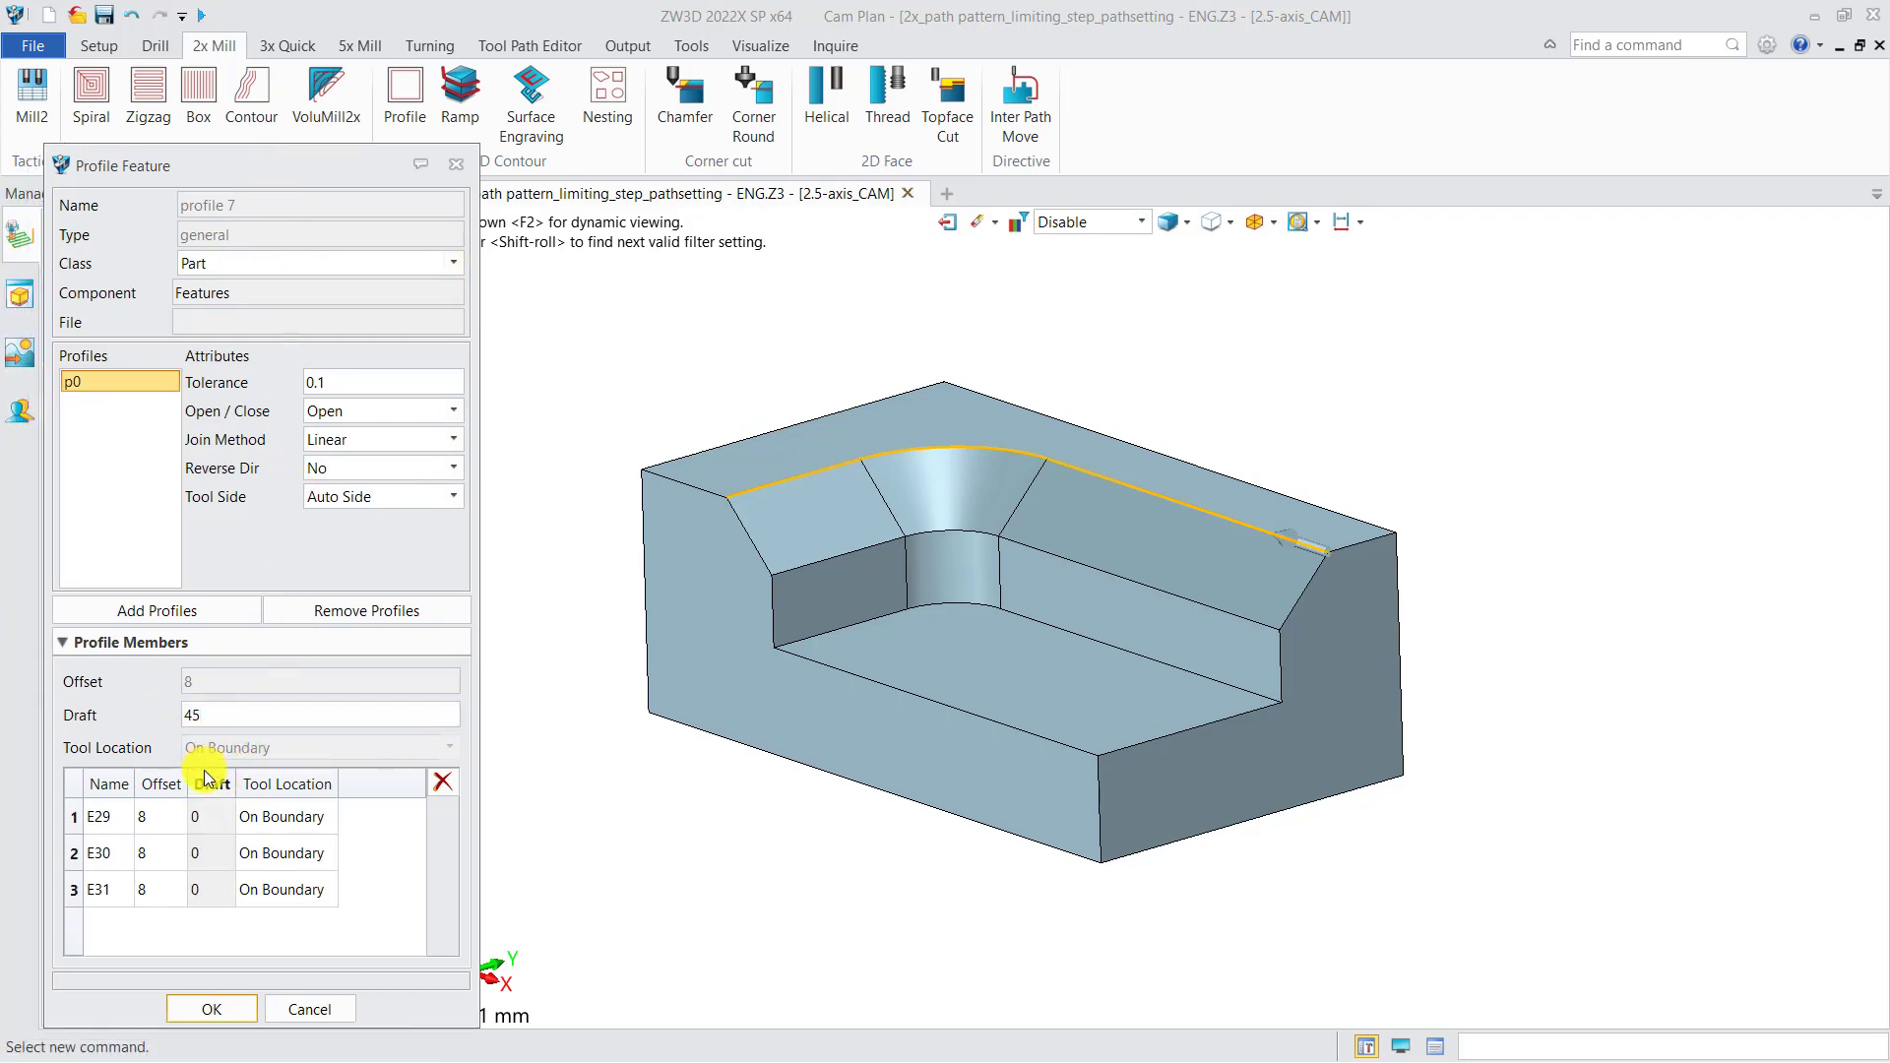
pyautogui.click(221, 1006)
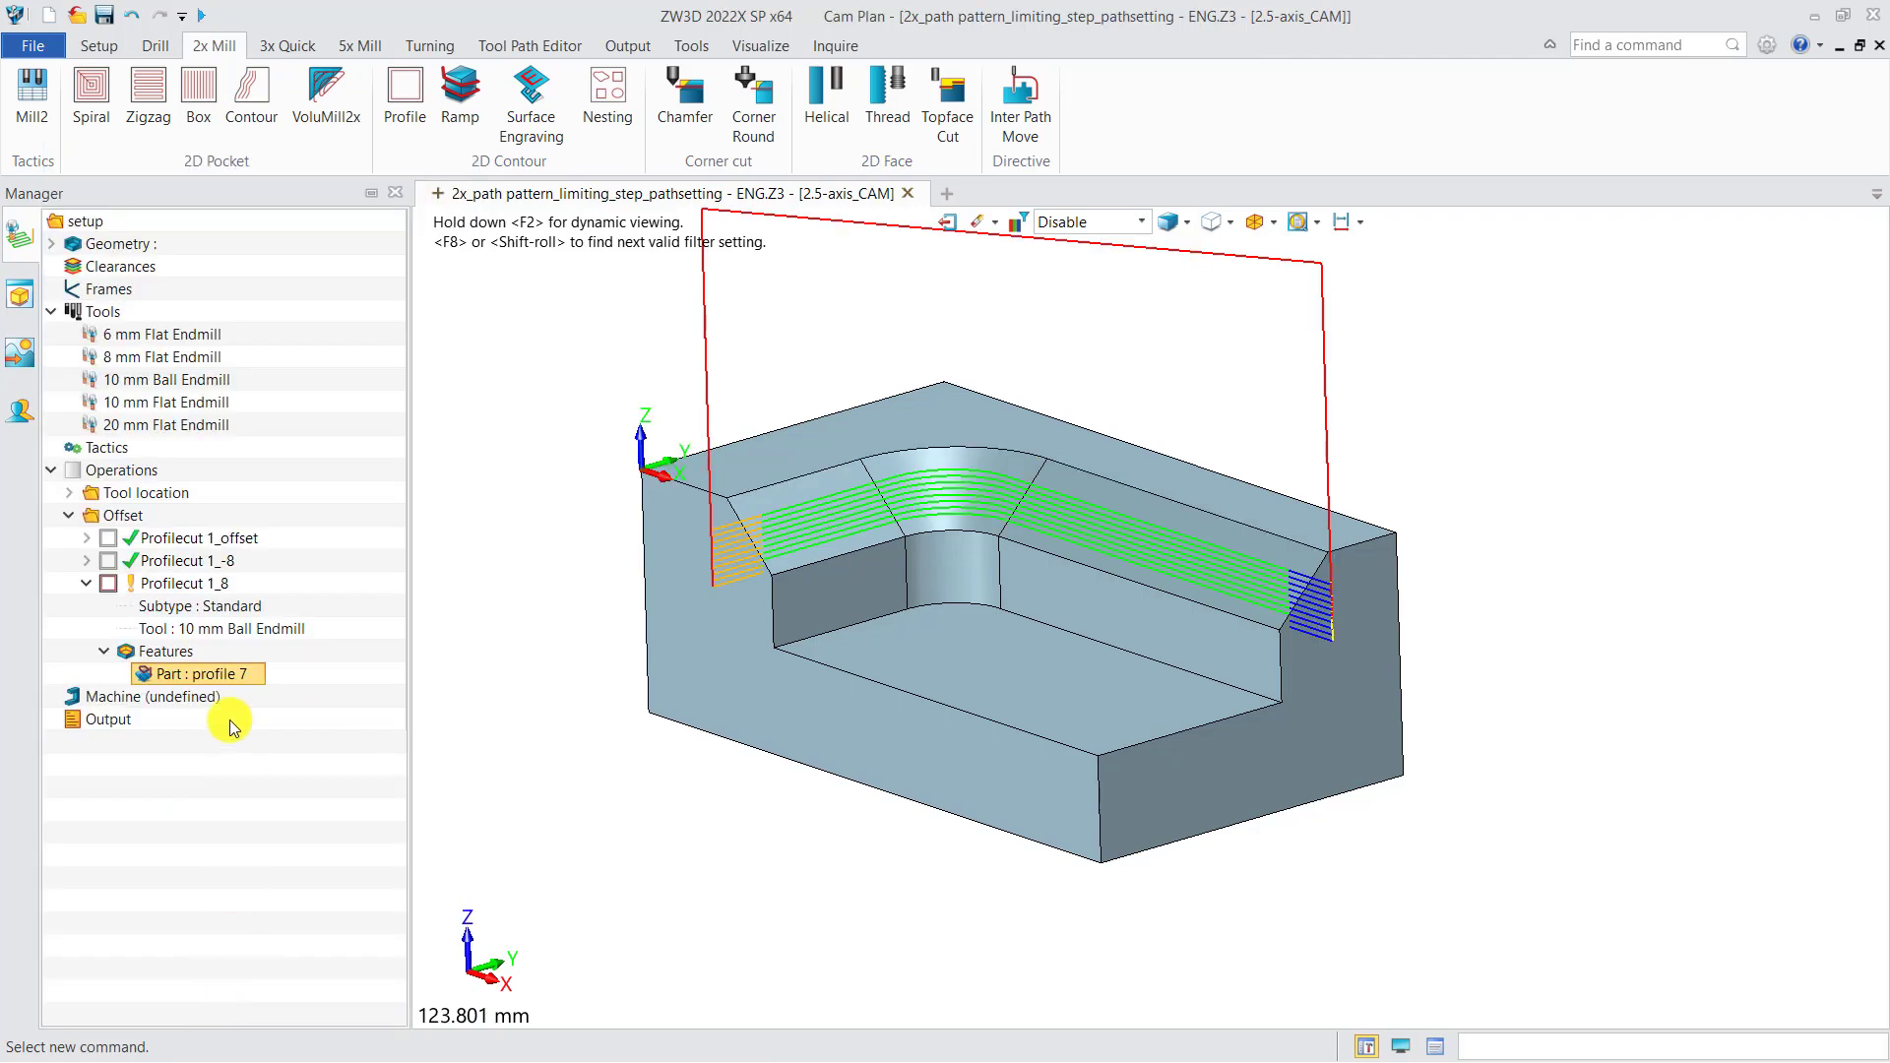
# - Recalculate the Profilecut 1_8 toolpath with the edited profile feature and examine the result on the part
pyautogui.doubleClick(184, 583)
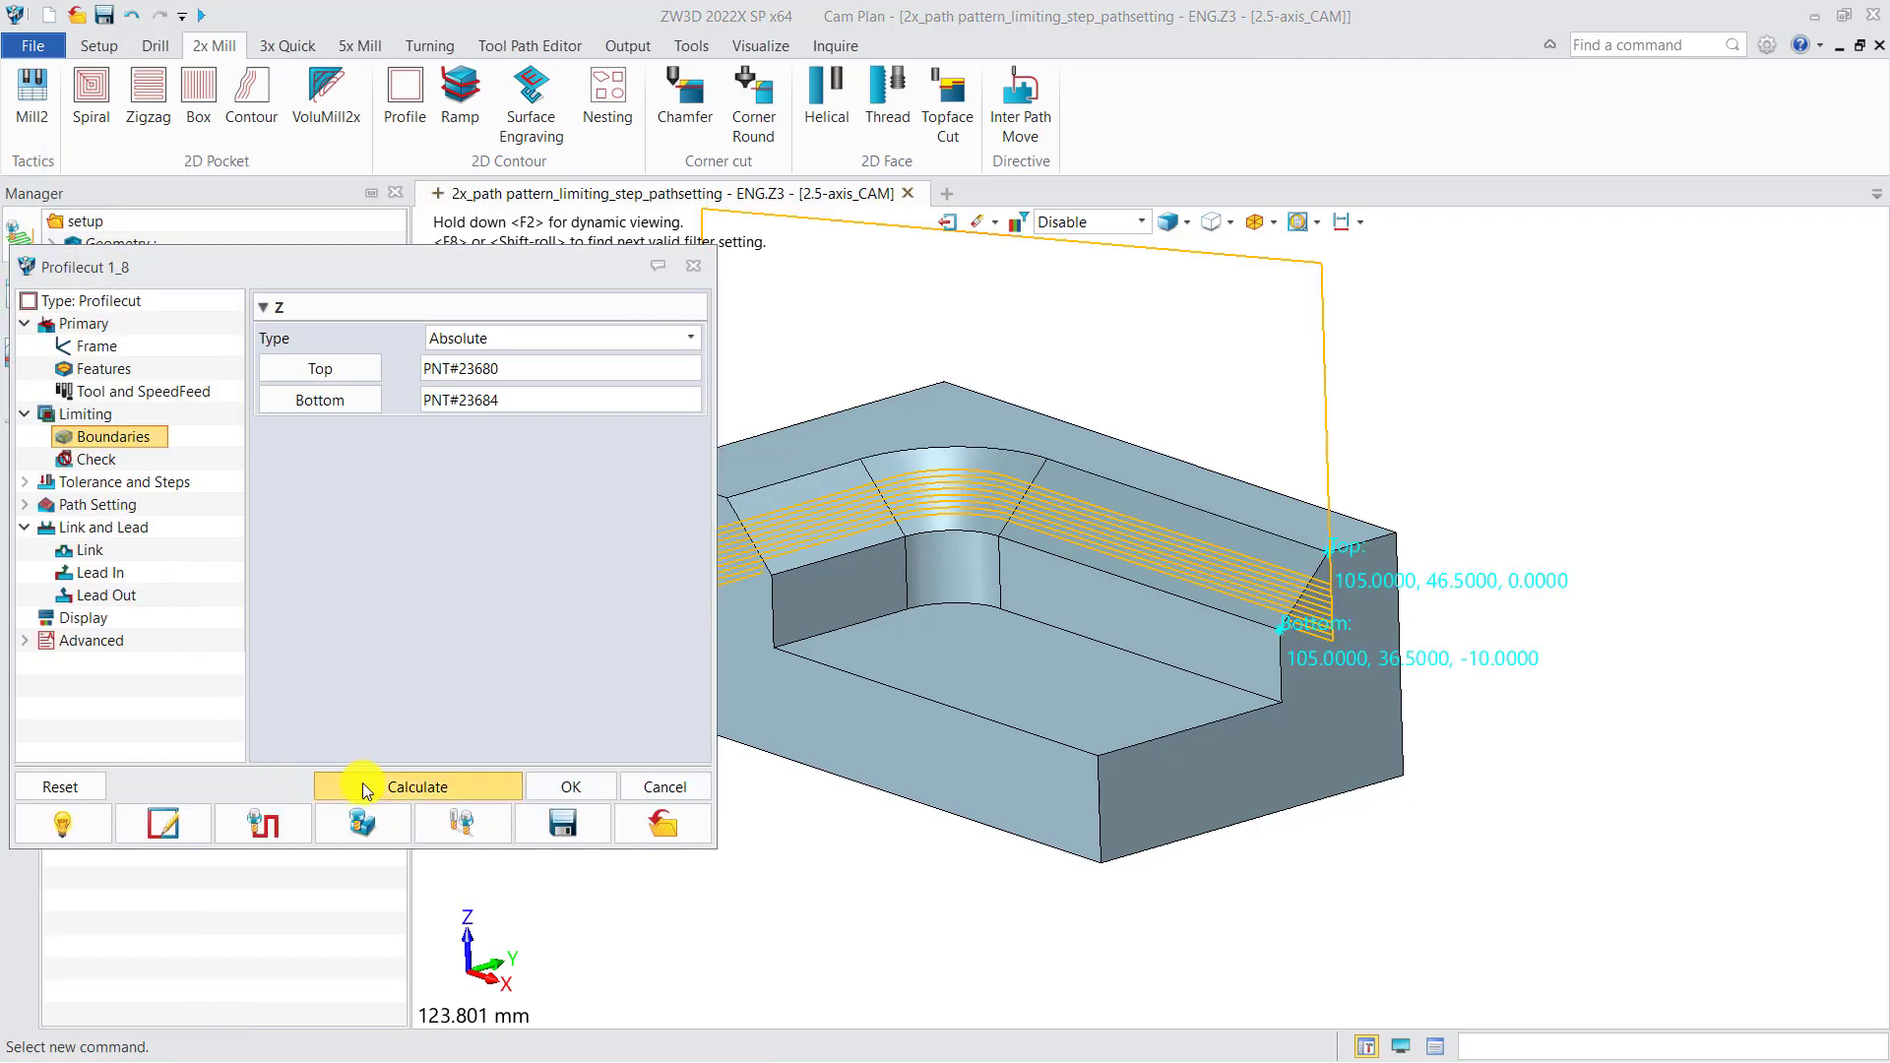
pyautogui.click(364, 788)
pyautogui.moveTo(1075, 666); pyautogui.dragTo(1015, 646, button='middle')
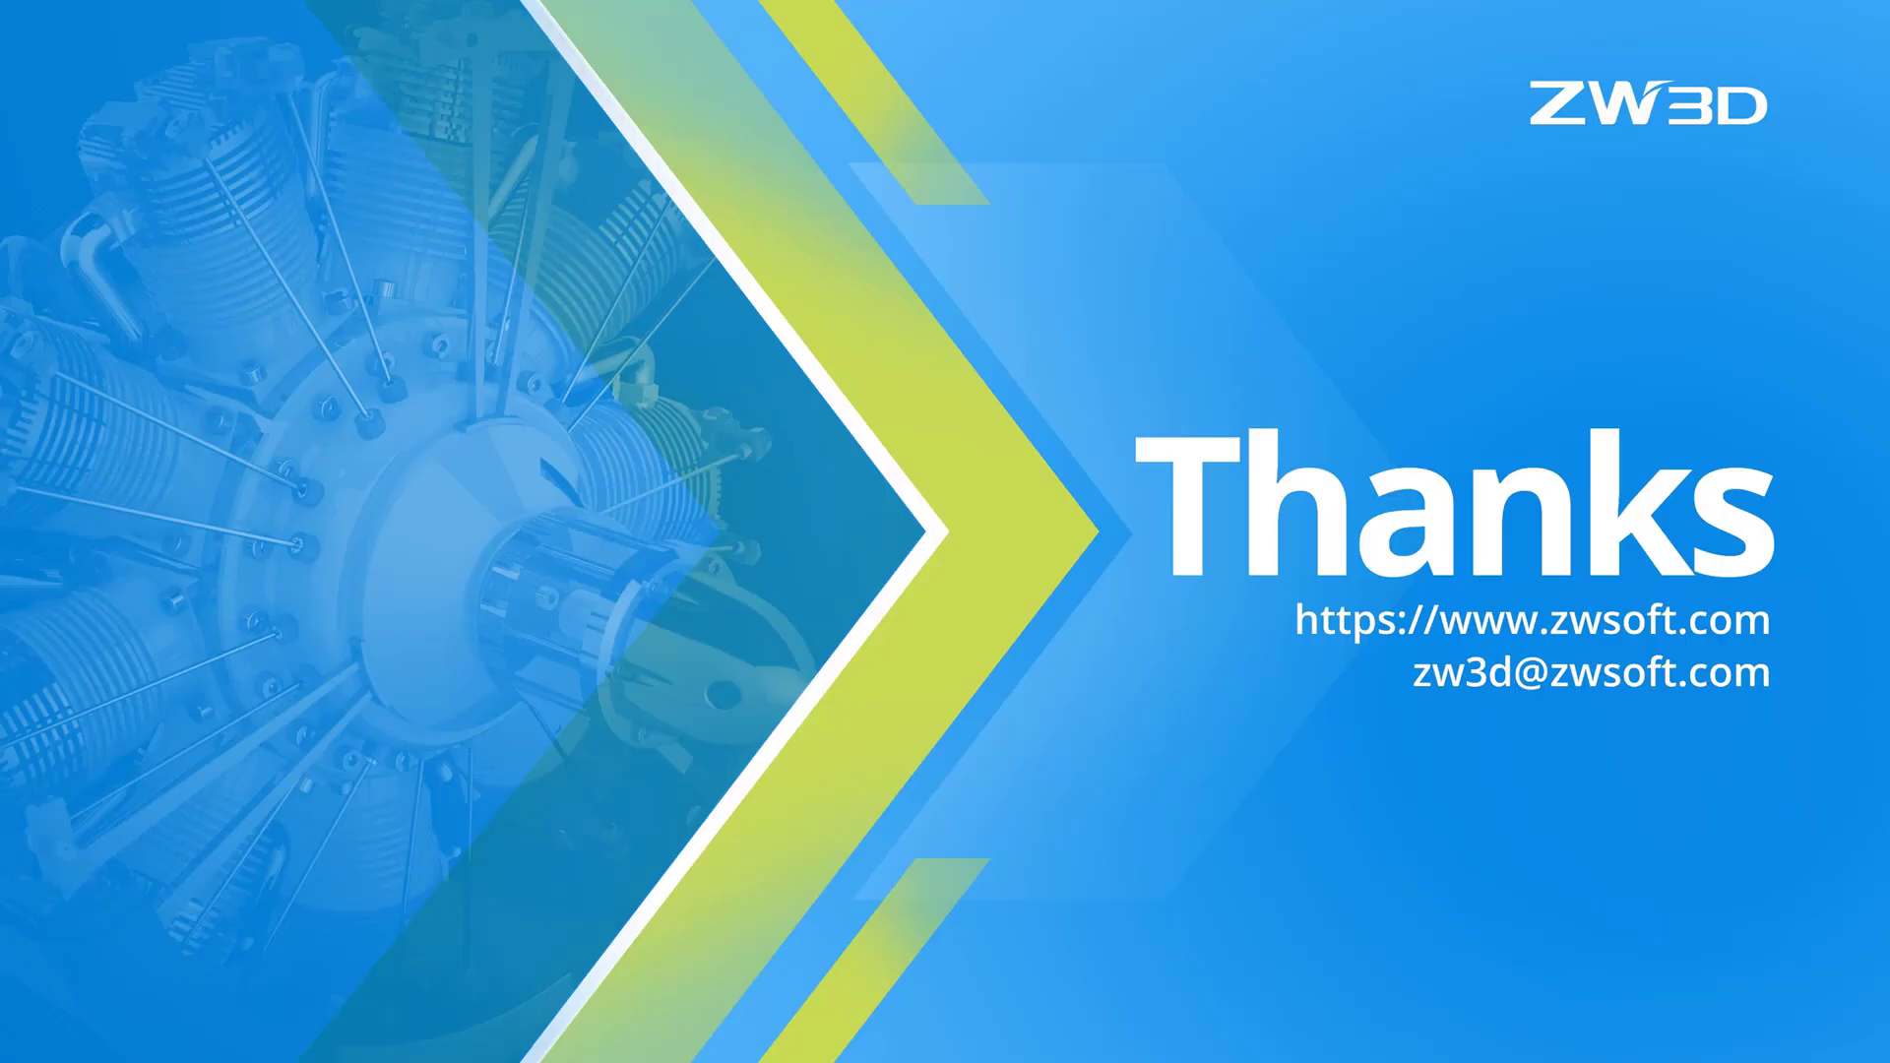